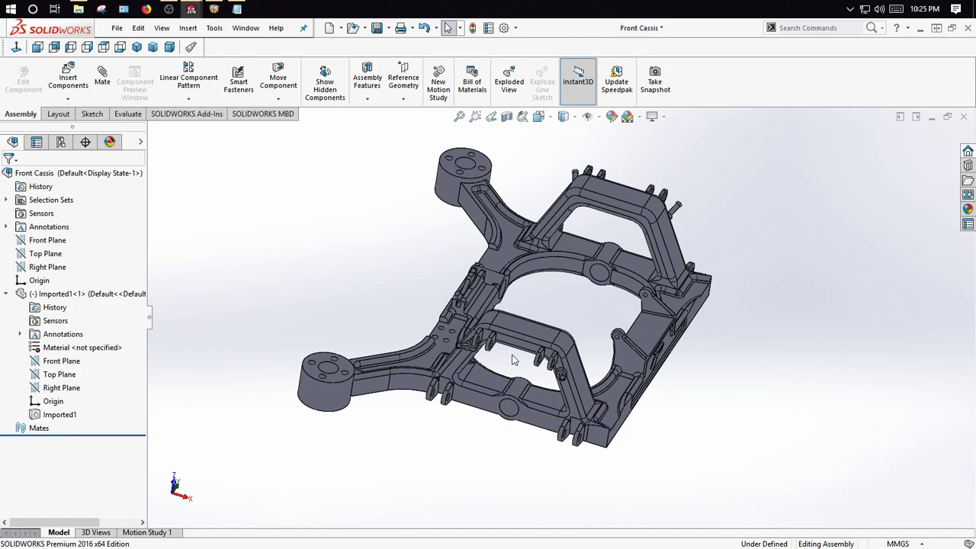
- Examine the detailed Front Cassis frame from several angles, including its side arches, mounting lugs and front plate
{"action": "middle_click_drag", "start_coordinate": [620, 375], "coordinate": [571, 420]}
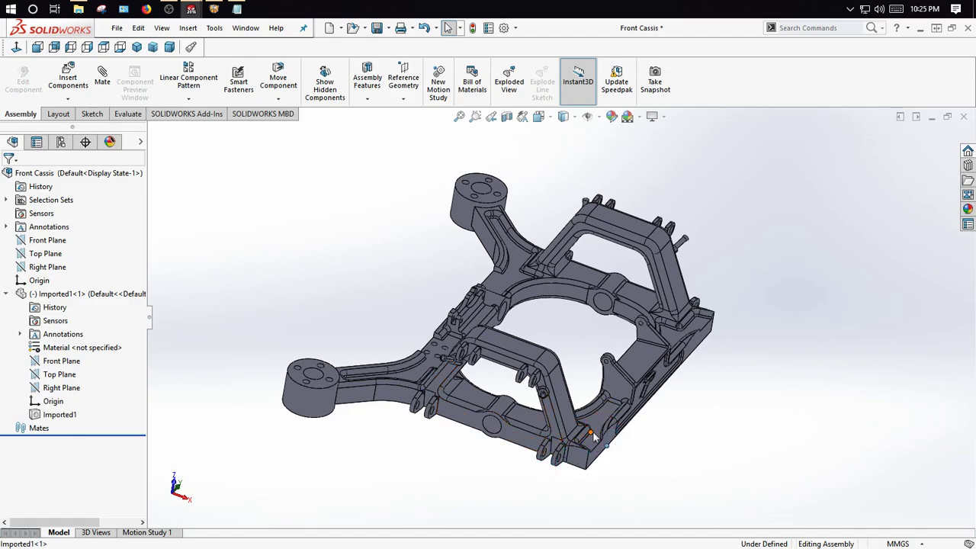
{"action": "middle_click_drag", "start_coordinate": [602, 427], "coordinate": [468, 442]}
{"action": "scroll", "coordinate": [469, 443], "scroll_direction": "down", "scroll_amount": 5}
{"action": "middle_click_drag", "start_coordinate": [544, 400], "coordinate": [565, 388]}
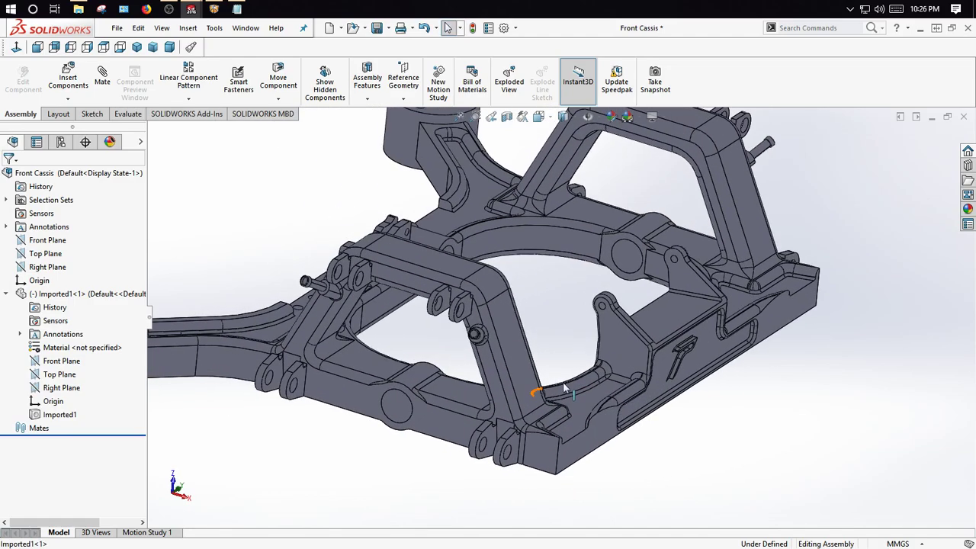
{"action": "scroll", "coordinate": [564, 389], "scroll_direction": "up", "scroll_amount": 5}
{"action": "scroll", "coordinate": [442, 384], "scroll_direction": "down", "scroll_amount": 5}
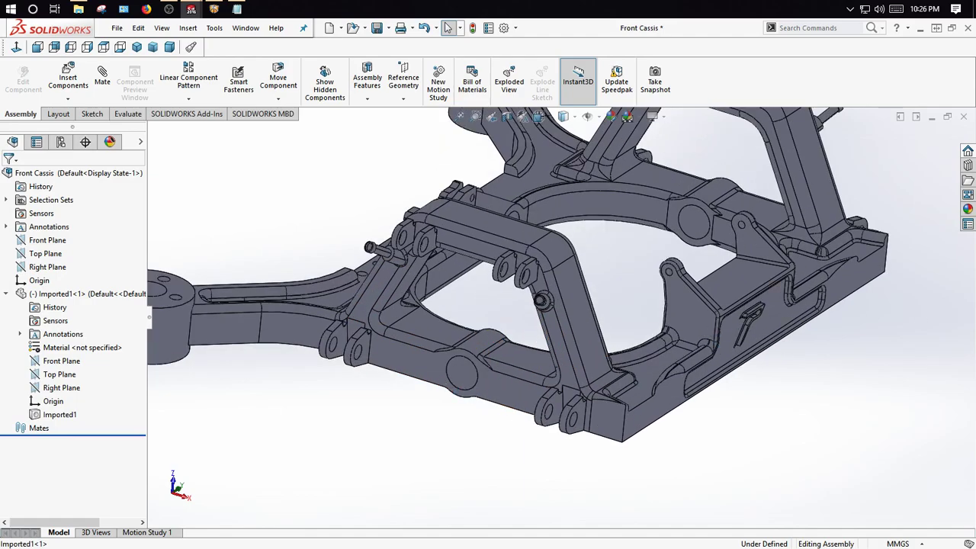
{"action": "middle_click_drag", "start_coordinate": [520, 283], "coordinate": [509, 312]}
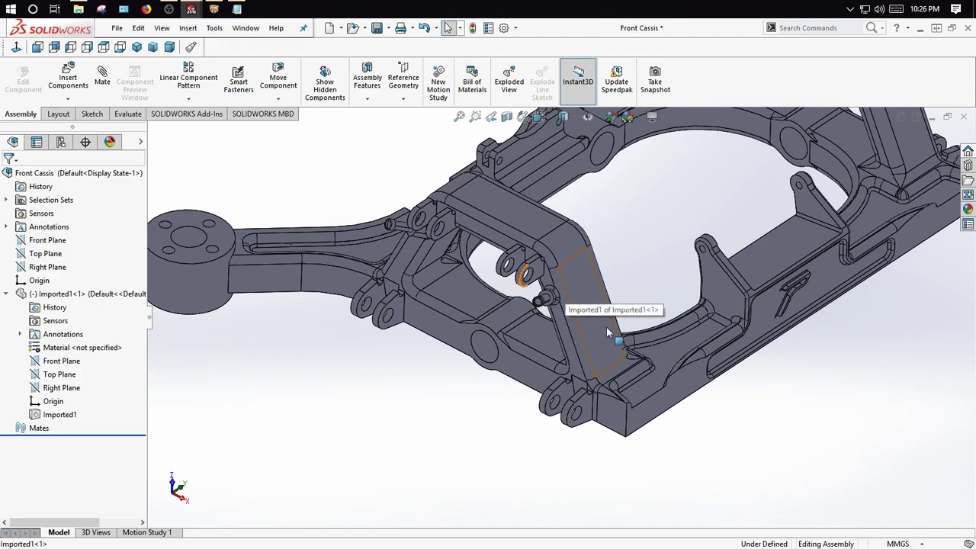
{"action": "scroll", "coordinate": [596, 382], "scroll_direction": "up", "scroll_amount": 5}
{"action": "scroll", "coordinate": [597, 383], "scroll_direction": "down", "scroll_amount": 3}
{"action": "middle_click_drag", "start_coordinate": [592, 317], "coordinate": [574, 438], "text": "ctrl"}
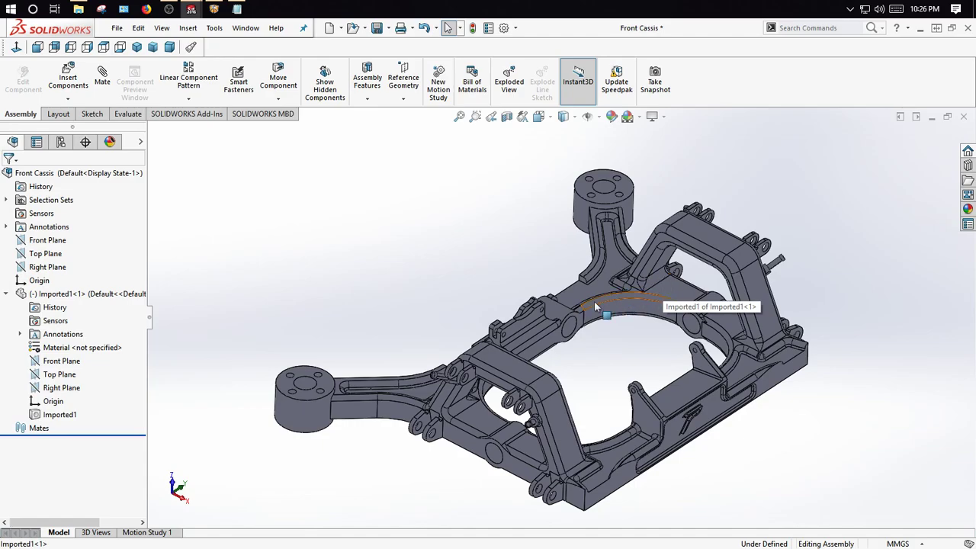
{"action": "mouse_move", "coordinate": [604, 303]}
{"action": "middle_mouse_down"}
{"action": "mouse_move", "coordinate": [617, 323]}
{"action": "mouse_move", "coordinate": [610, 293]}
{"action": "mouse_move", "coordinate": [649, 290]}
{"action": "middle_mouse_up"}
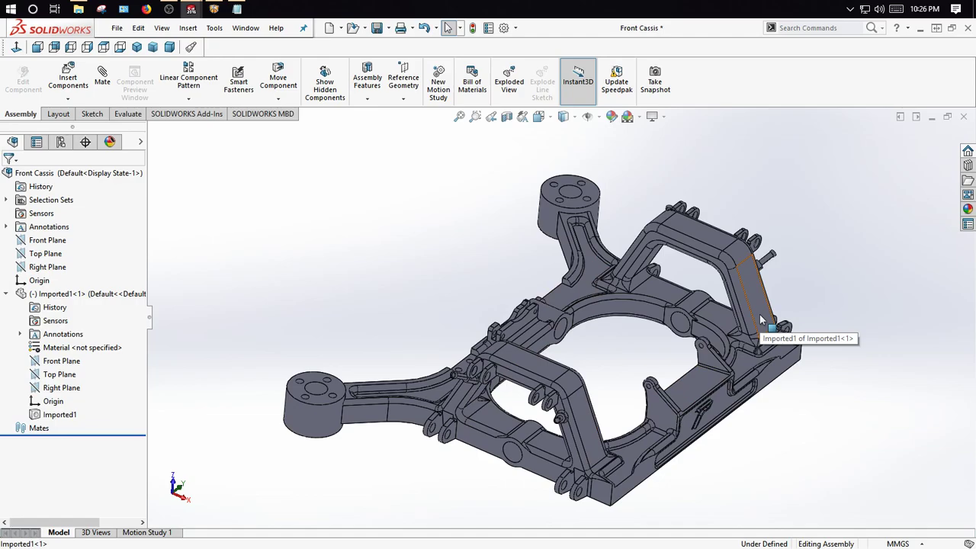
{"action": "middle_click_drag", "start_coordinate": [556, 283], "coordinate": [614, 316]}
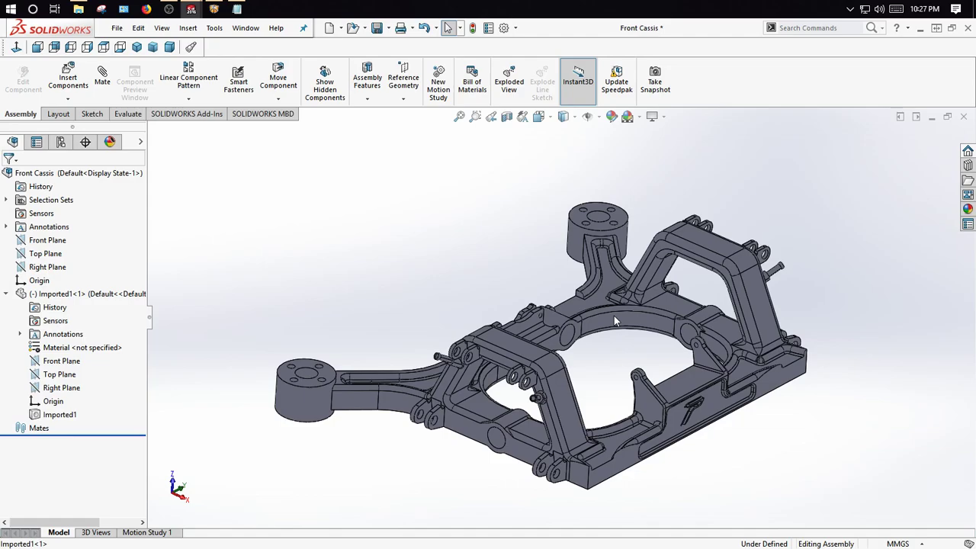
{"action": "mouse_move", "coordinate": [634, 318]}
{"action": "middle_mouse_down"}
{"action": "mouse_move", "coordinate": [636, 337]}
{"action": "mouse_move", "coordinate": [632, 331]}
{"action": "middle_mouse_up"}
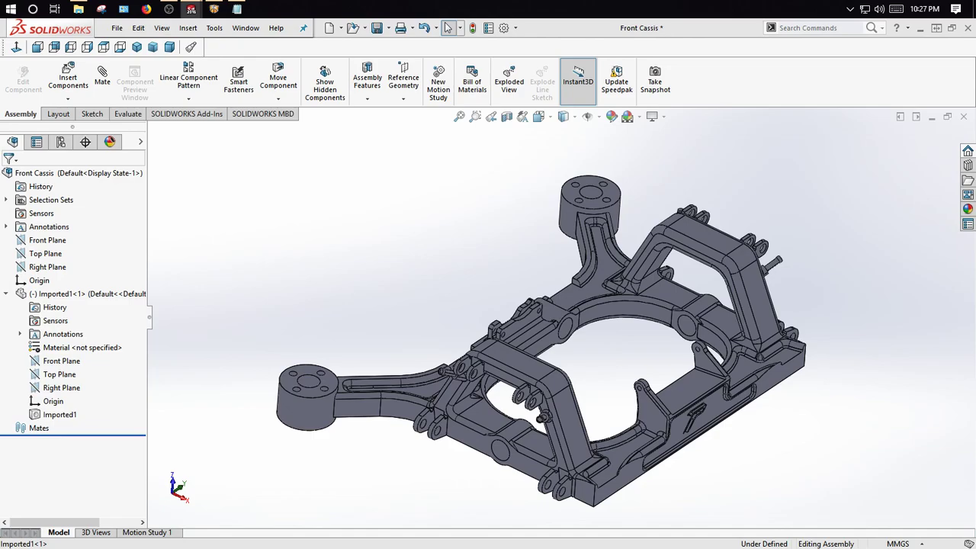
- Bring the Simplified Frame part window onto this screen, maximize it, and examine the solid side blocks and lugs in isometric view
{"action": "left_click_drag", "start_coordinate": [975, 119], "coordinate": [403, 124]}
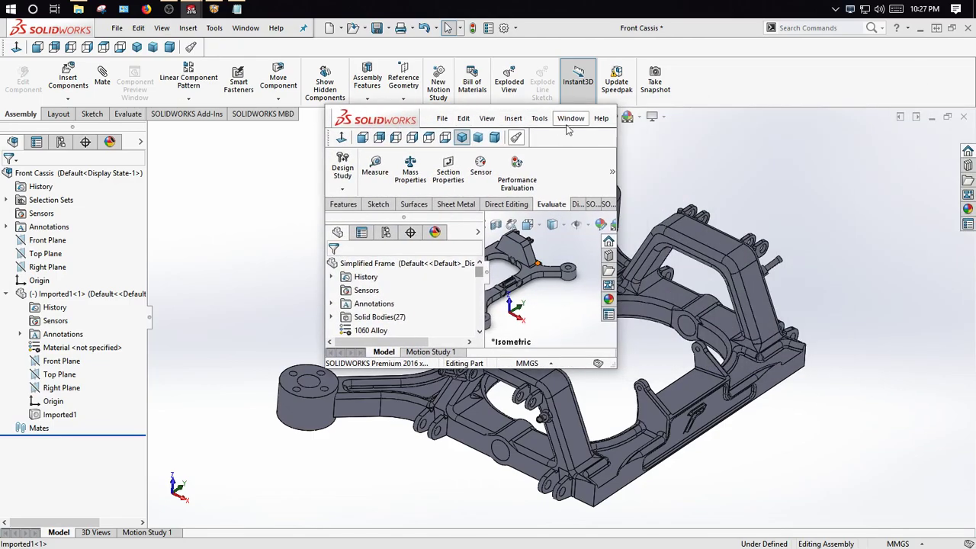
{"action": "left_click_drag", "start_coordinate": [616, 153], "coordinate": [774, 156]}
{"action": "left_click", "coordinate": [751, 119]}
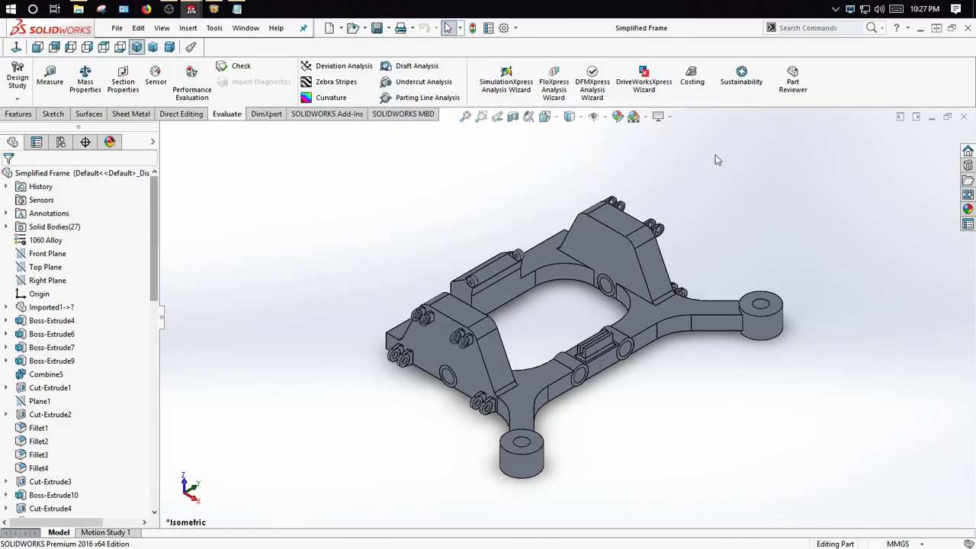
{"action": "middle_click_drag", "start_coordinate": [577, 371], "coordinate": [419, 429]}
{"action": "key", "text": "ctrl+7"}
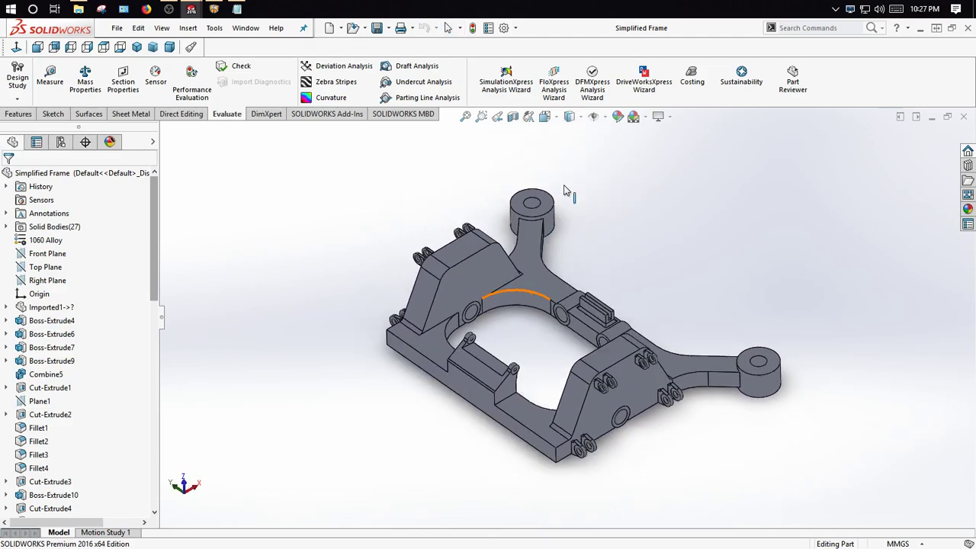
{"action": "scroll", "coordinate": [488, 335], "scroll_direction": "down", "scroll_amount": 3}
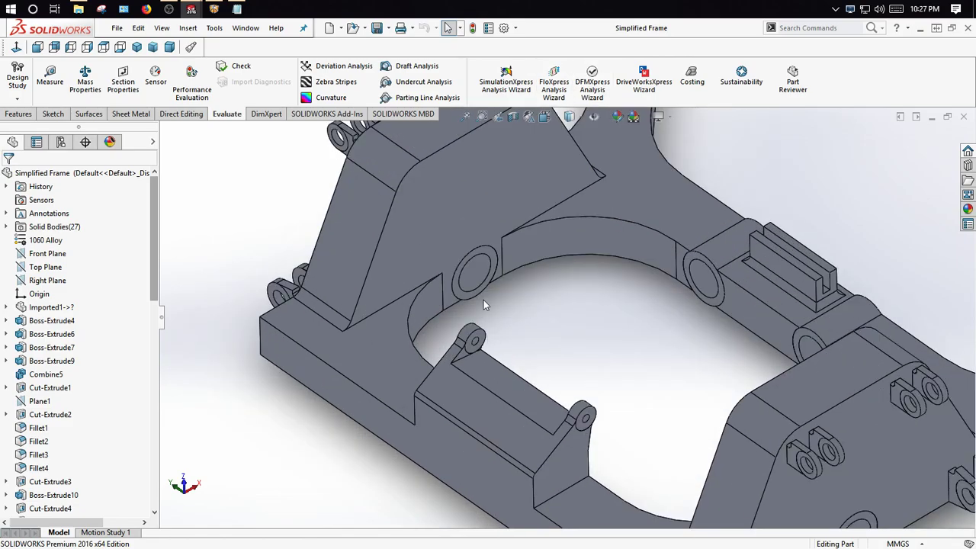
{"action": "scroll", "coordinate": [484, 300], "scroll_direction": "up", "scroll_amount": 2}
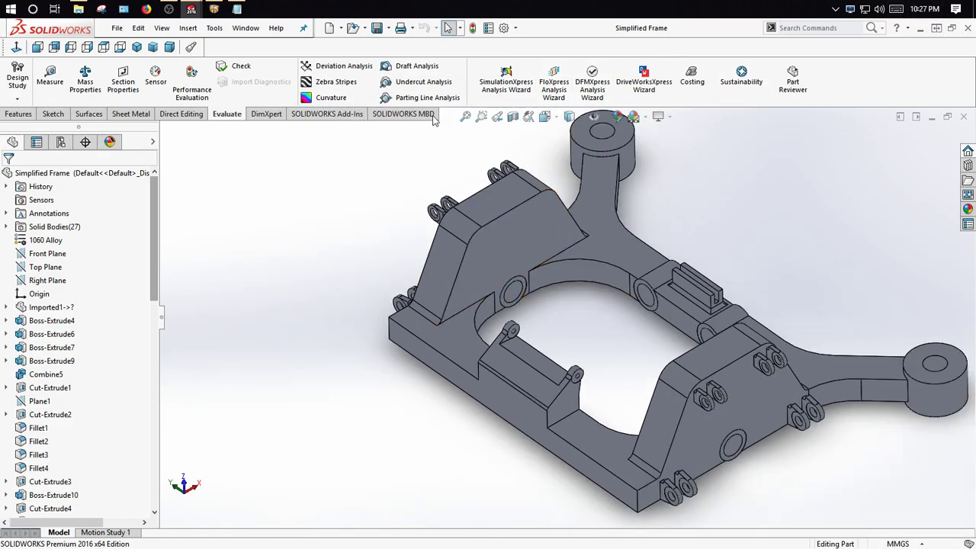
- Restore the Simplified Frame window to its smaller size and turn off the window layout grid in Dell Display Manager
{"action": "left_click", "coordinate": [950, 28]}
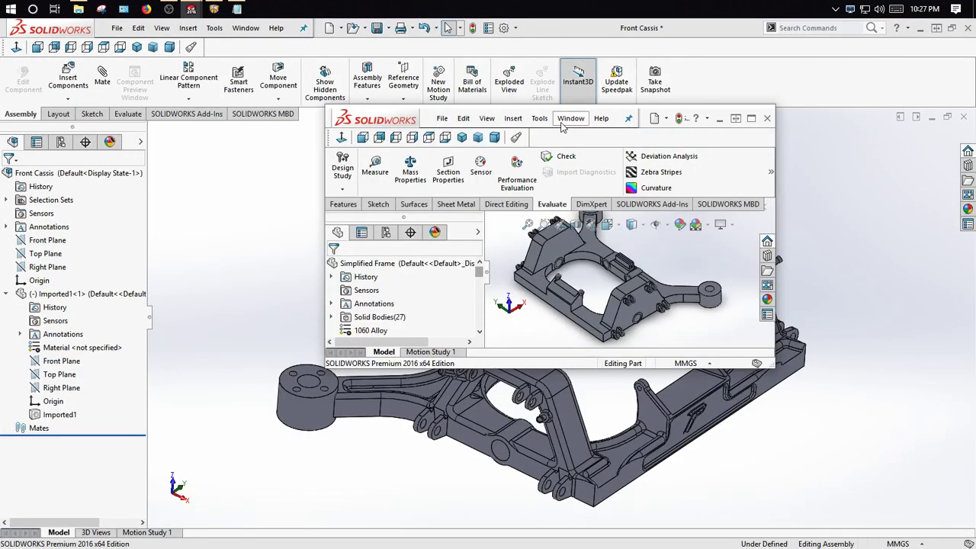
{"action": "left_click_drag", "start_coordinate": [377, 128], "coordinate": [1, 133]}
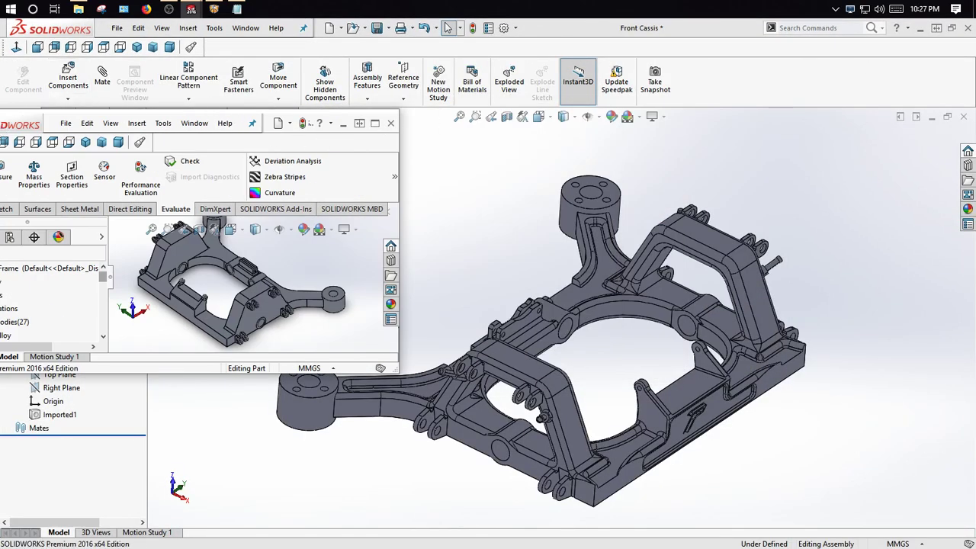
{"action": "left_click", "coordinate": [851, 14]}
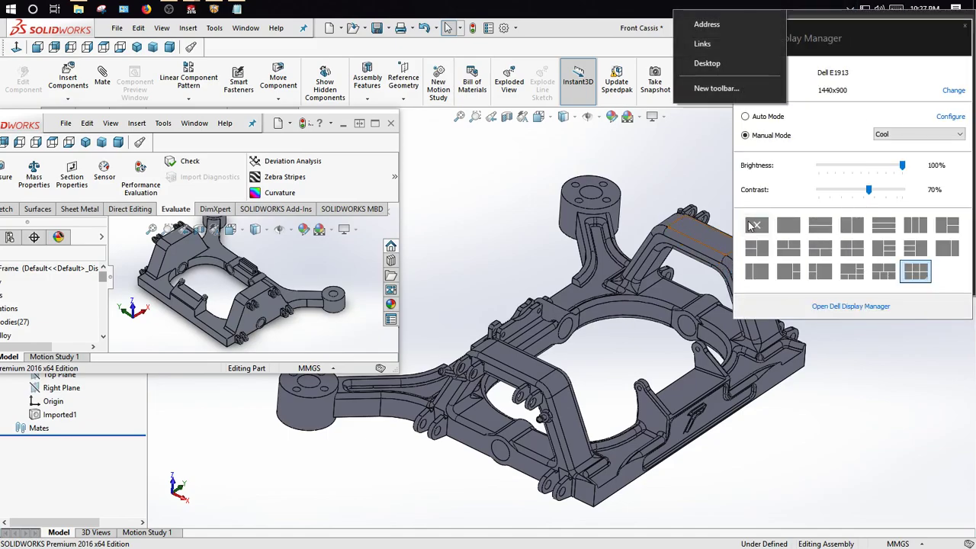
{"action": "left_click", "coordinate": [757, 226]}
- Arrange the Front Cassis and Simplified Frame windows side by side, each filling half of the screen
{"action": "left_click", "coordinate": [622, 30]}
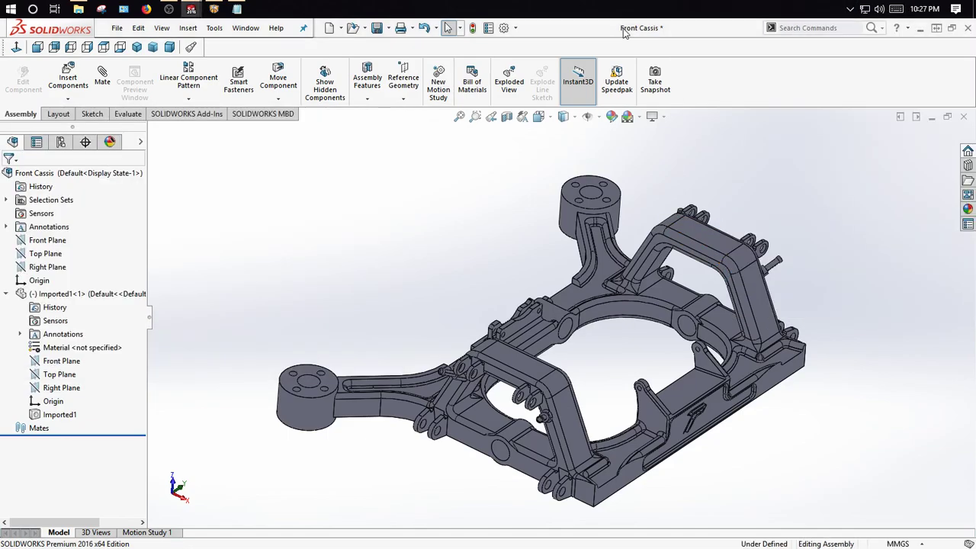
{"action": "left_click_drag", "start_coordinate": [37, 26], "coordinate": [2, 95]}
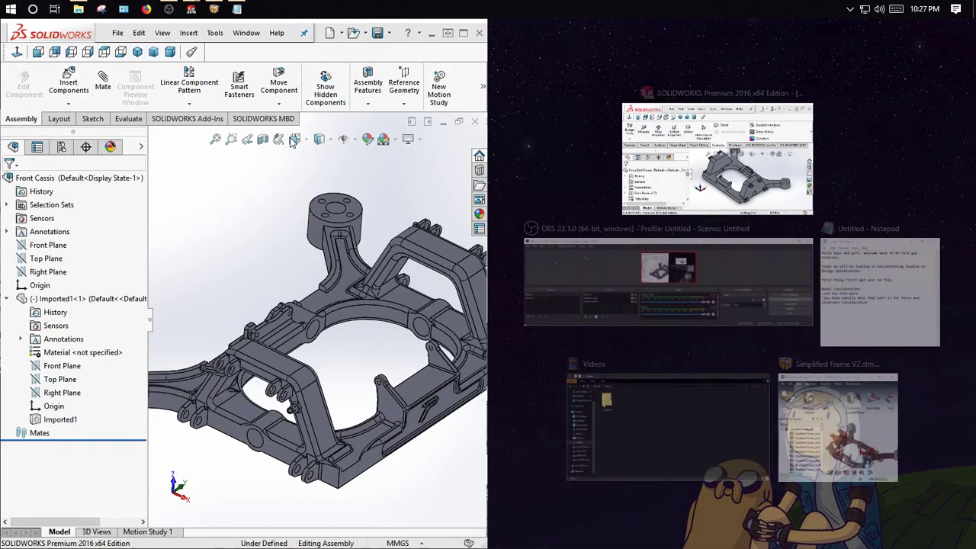
{"action": "left_click", "coordinate": [737, 140]}
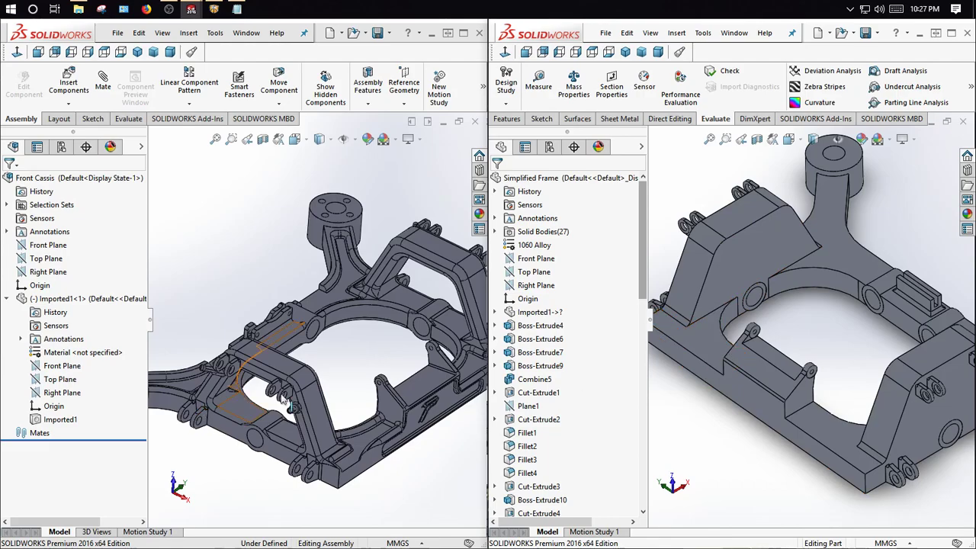
- Hide the feature tree in both windows and frame the detailed and simplified models fully for comparison
{"action": "left_click", "coordinate": [650, 320]}
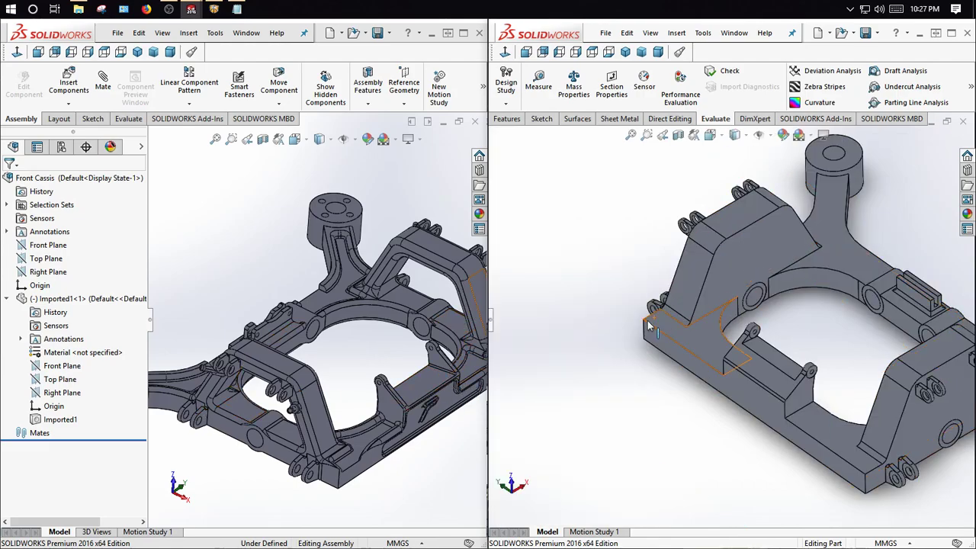
{"action": "left_click", "coordinate": [150, 321]}
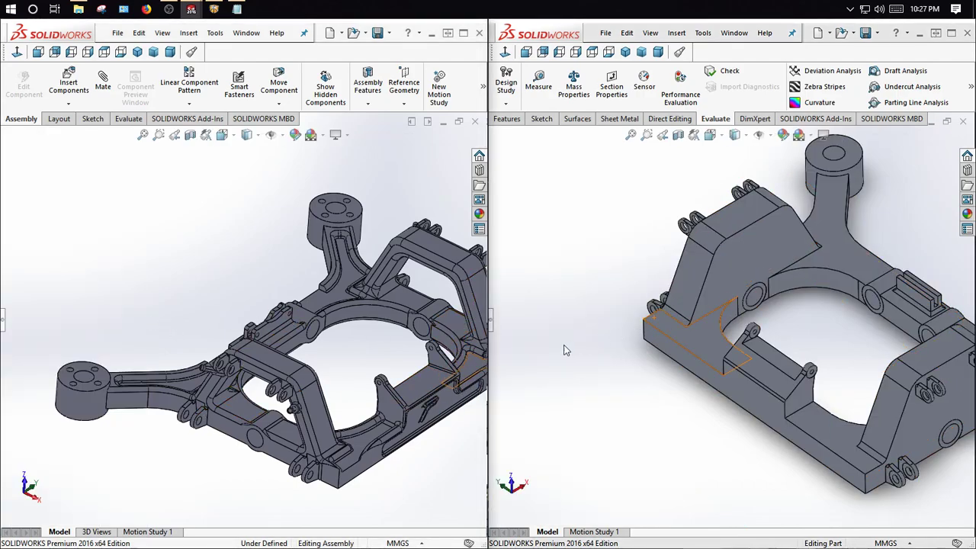
{"action": "middle_click_drag", "start_coordinate": [369, 366], "coordinate": [324, 328]}
{"action": "middle_click_drag", "start_coordinate": [800, 339], "coordinate": [665, 354], "text": "ctrl"}
{"action": "scroll", "coordinate": [686, 340], "scroll_direction": "up", "scroll_amount": 2}
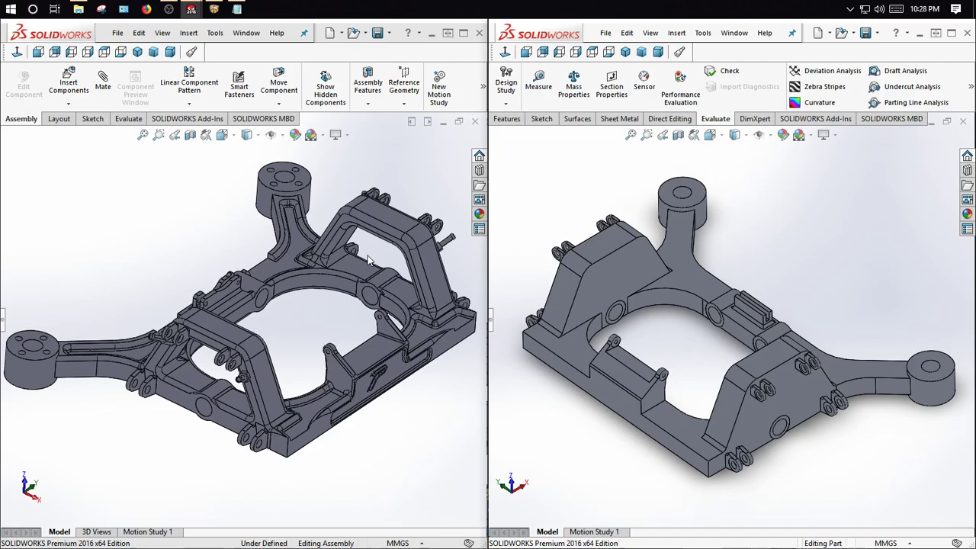
- Examine the simplified frame's side block, its mounting lugs and the rings around their holes in comparison with the detailed frame
{"action": "middle_click_drag", "start_coordinate": [616, 294], "coordinate": [728, 428]}
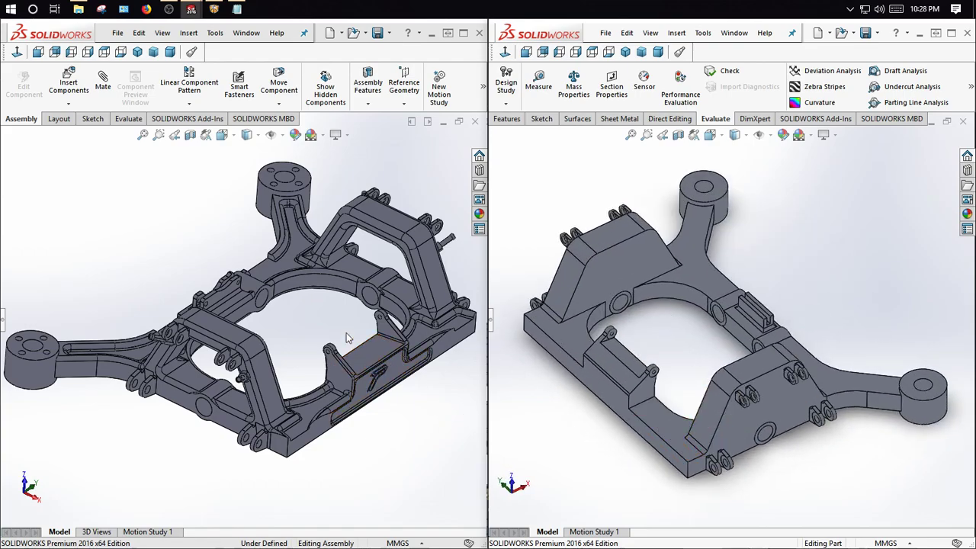
{"action": "scroll", "coordinate": [631, 367], "scroll_direction": "down", "scroll_amount": 4}
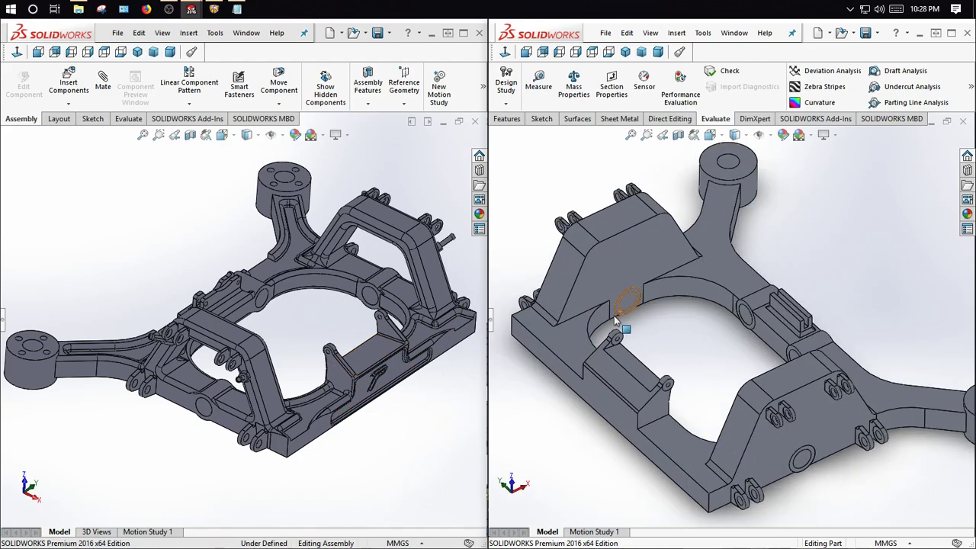
{"action": "scroll", "coordinate": [632, 372], "scroll_direction": "up", "scroll_amount": 2}
{"action": "middle_click_drag", "start_coordinate": [745, 398], "coordinate": [866, 331]}
{"action": "scroll", "coordinate": [869, 343], "scroll_direction": "down", "scroll_amount": 3}
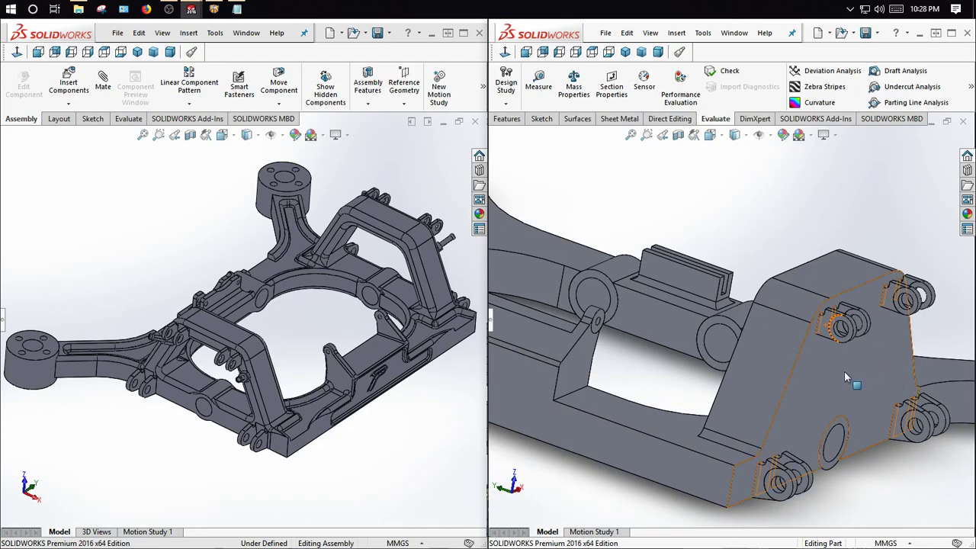
{"action": "scroll", "coordinate": [828, 360], "scroll_direction": "up", "scroll_amount": 6}
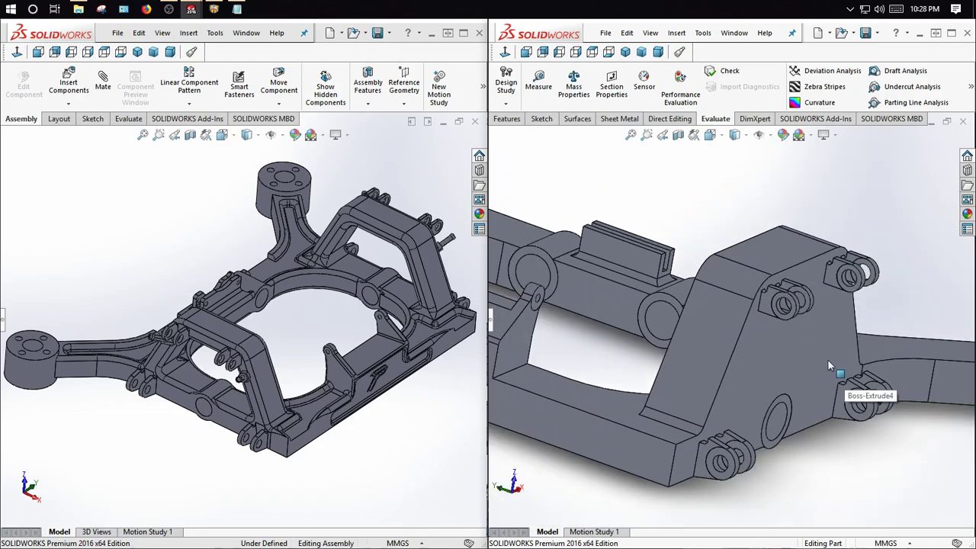
{"action": "middle_click_drag", "start_coordinate": [633, 305], "coordinate": [600, 319]}
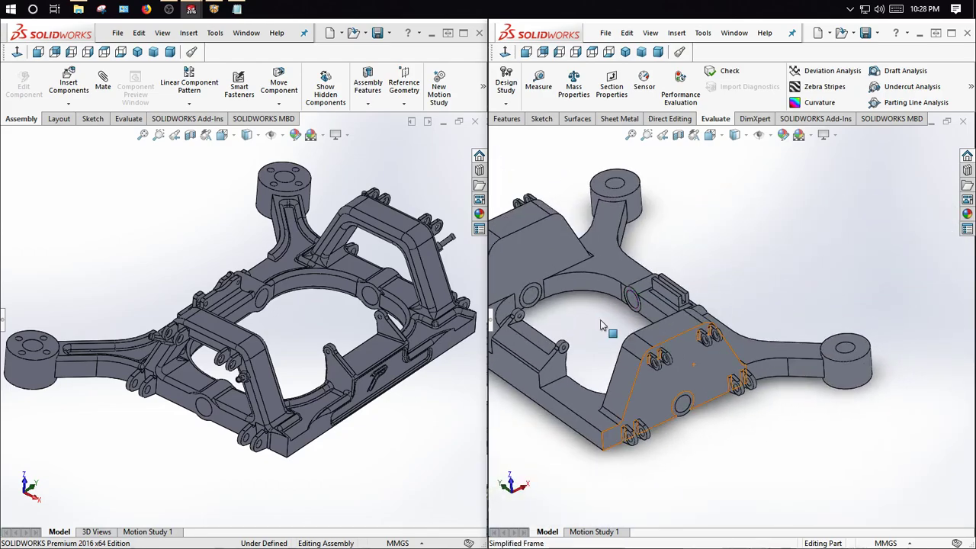
{"action": "scroll", "coordinate": [743, 349], "scroll_direction": "down", "scroll_amount": 3}
{"action": "scroll", "coordinate": [744, 350], "scroll_direction": "down", "scroll_amount": 5}
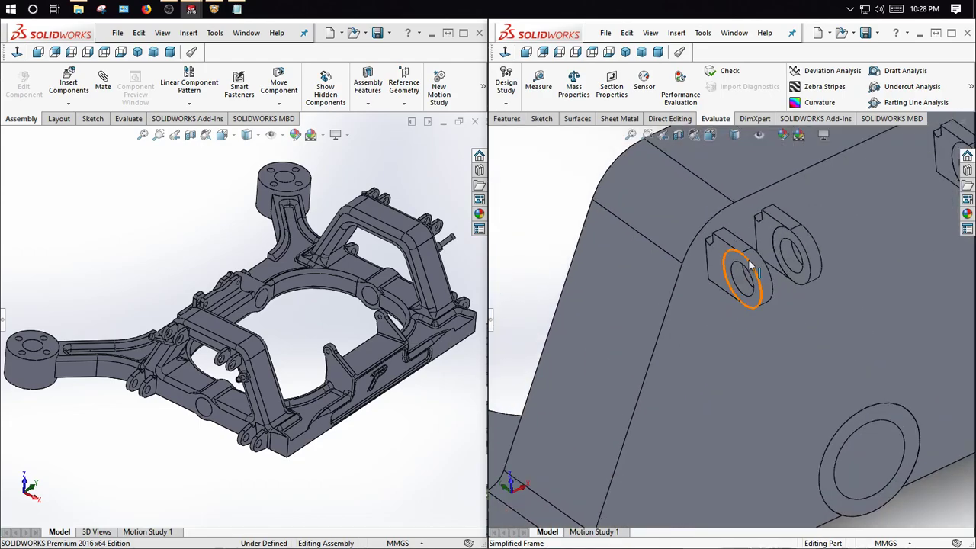
{"action": "left_click", "coordinate": [754, 278]}
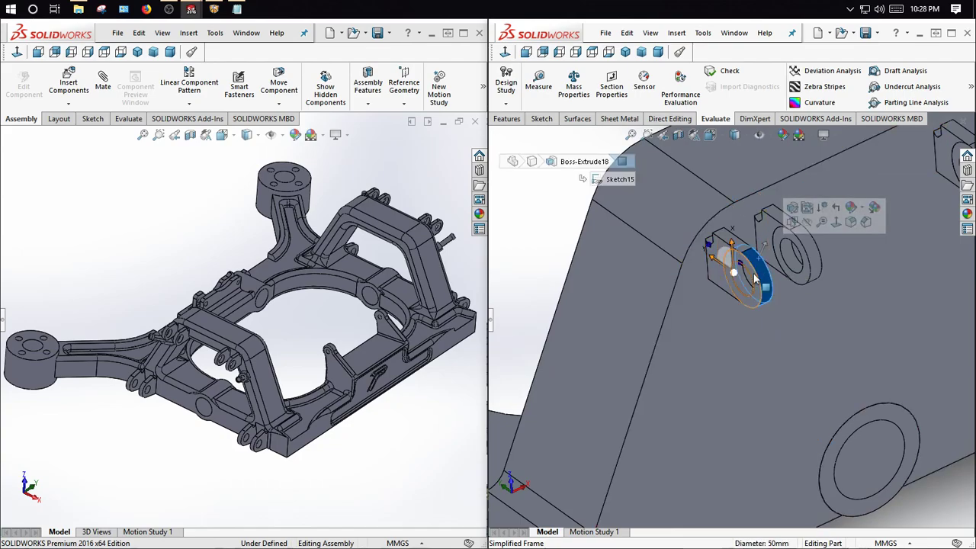
{"action": "scroll", "coordinate": [714, 280], "scroll_direction": "up", "scroll_amount": 8}
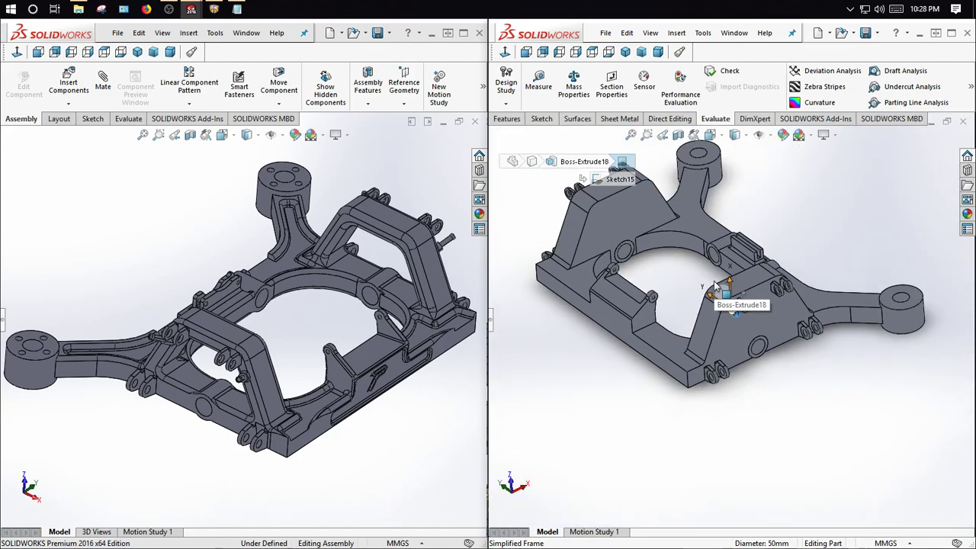
{"action": "left_click", "coordinate": [497, 233]}
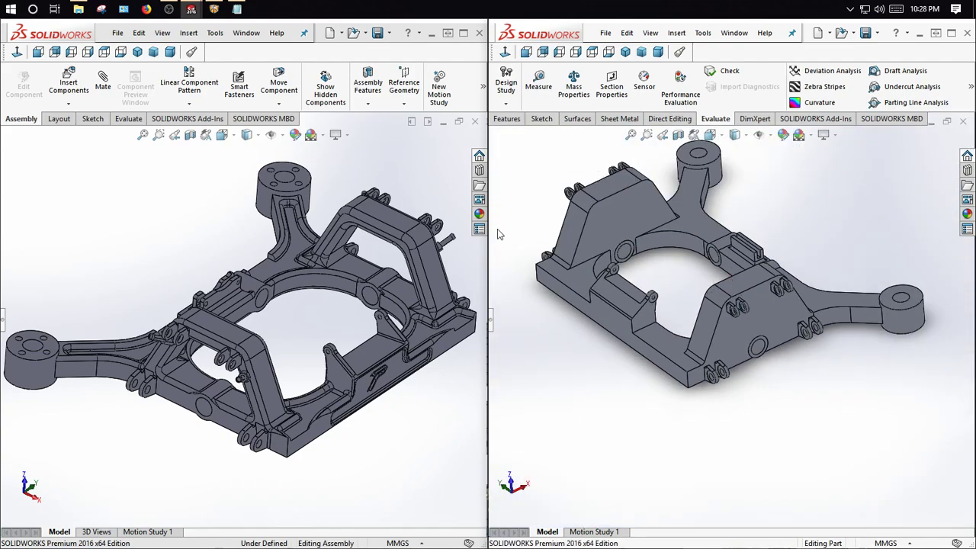
- Show the Simplified Frame's feature tree and review its features down to the last one, highlighting Combine12 in the model
{"action": "left_click", "coordinate": [492, 323]}
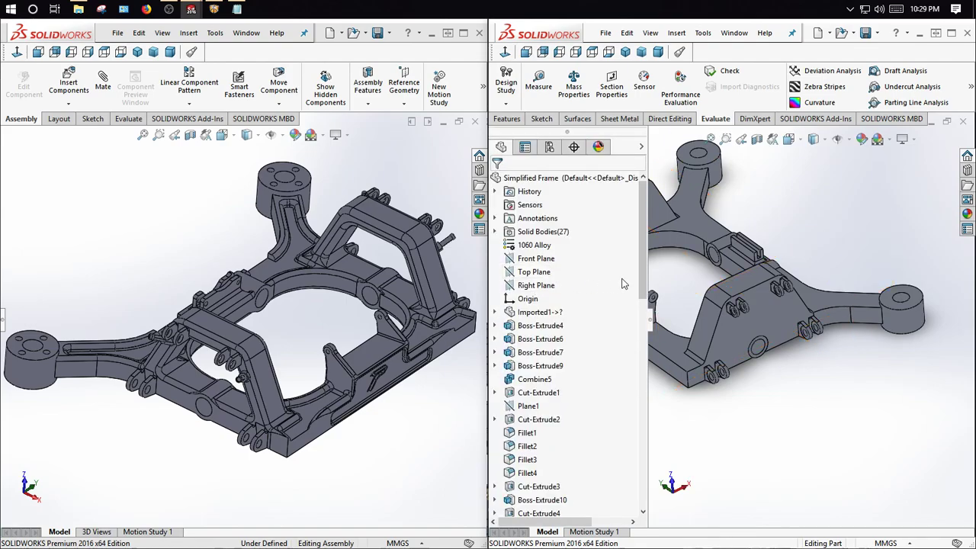
{"action": "left_click_drag", "start_coordinate": [645, 271], "coordinate": [654, 504]}
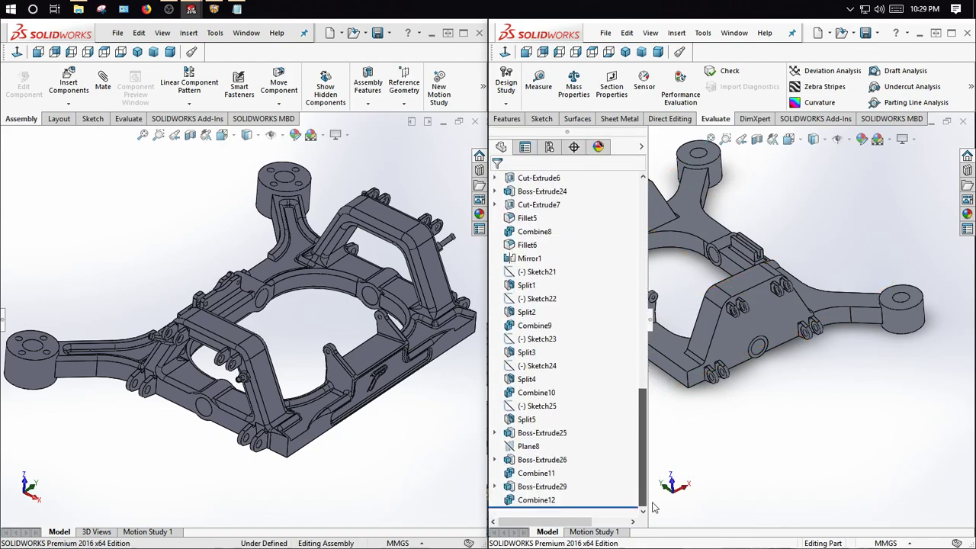
{"action": "left_click", "coordinate": [549, 500]}
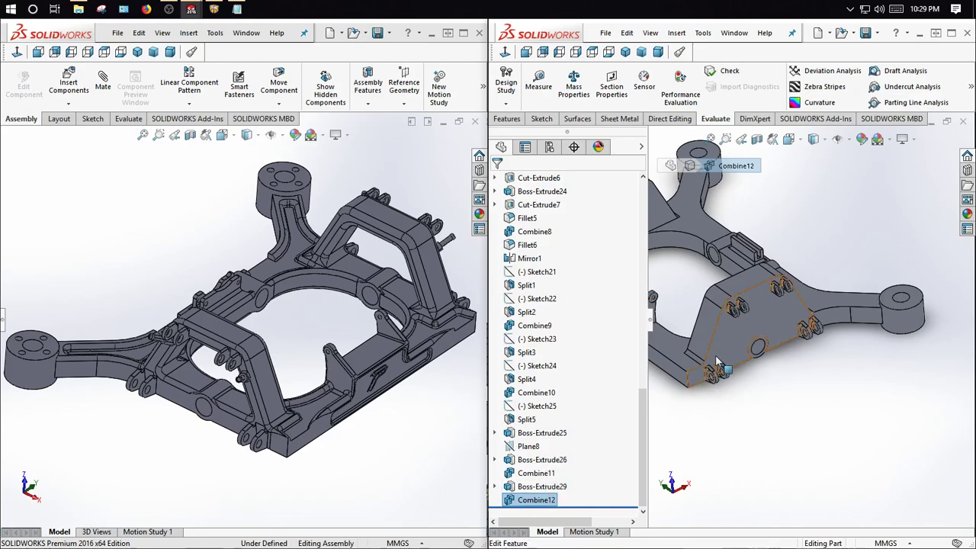
{"action": "left_click", "coordinate": [806, 438]}
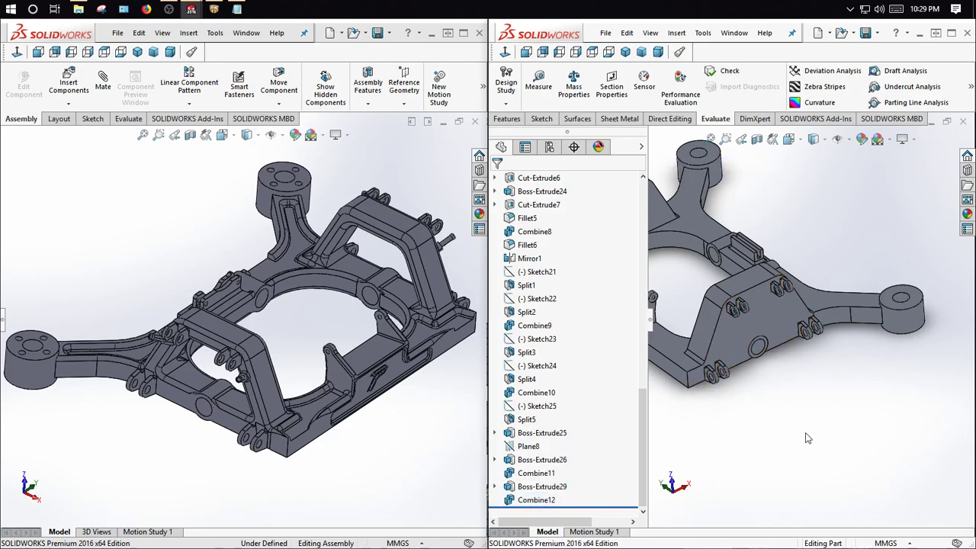
- Hide the Simplified Frame's feature tree and frame the whole model in its window
{"action": "left_click", "coordinate": [651, 320]}
{"action": "scroll", "coordinate": [638, 346], "scroll_direction": "up", "scroll_amount": 3}
{"action": "scroll", "coordinate": [671, 347], "scroll_direction": "down", "scroll_amount": 3}
{"action": "scroll", "coordinate": [681, 352], "scroll_direction": "down", "scroll_amount": 2}
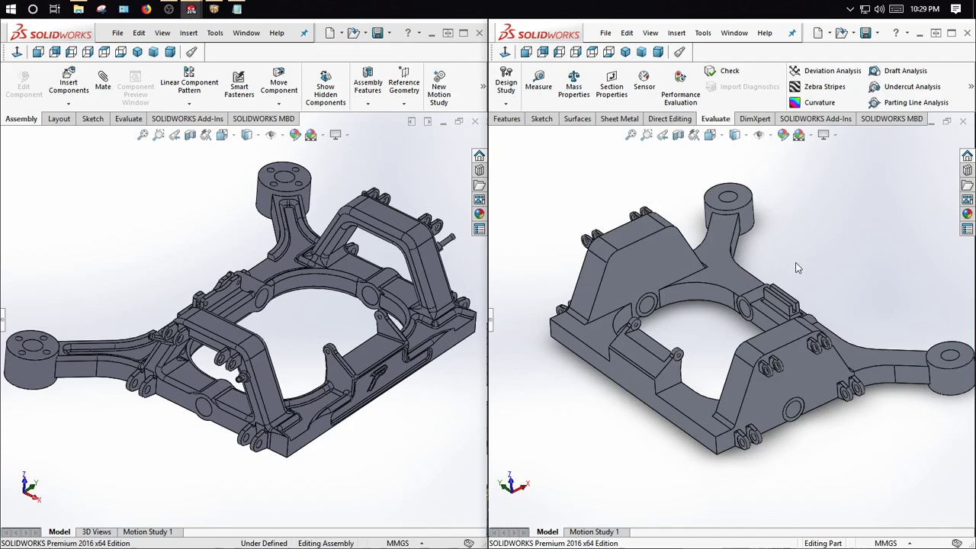
- Hide the simplified frame's main body to examine the separate lug rings, cylinders and mounting block on their own
{"action": "left_click", "coordinate": [758, 409]}
{"action": "right_click", "coordinate": [758, 409]}
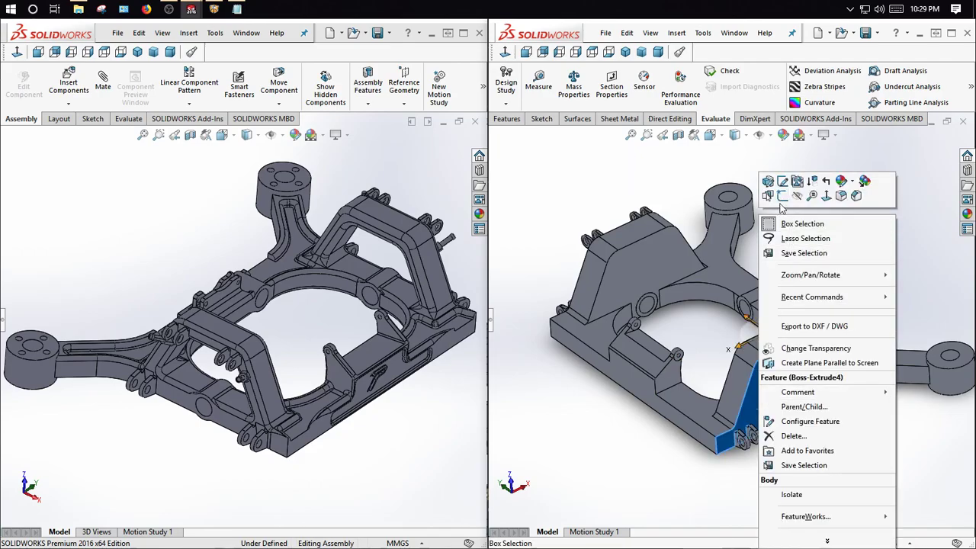
{"action": "left_click", "coordinate": [799, 200]}
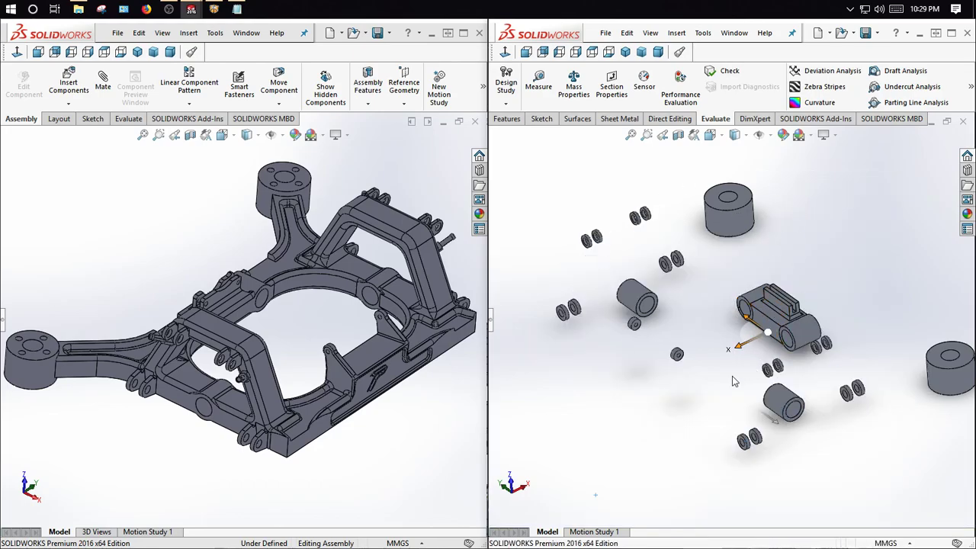
{"action": "mouse_move", "coordinate": [692, 264]}
{"action": "middle_mouse_down"}
{"action": "mouse_move", "coordinate": [712, 284]}
{"action": "mouse_move", "coordinate": [702, 225]}
{"action": "mouse_move", "coordinate": [690, 261]}
{"action": "mouse_move", "coordinate": [706, 260]}
{"action": "middle_mouse_up"}
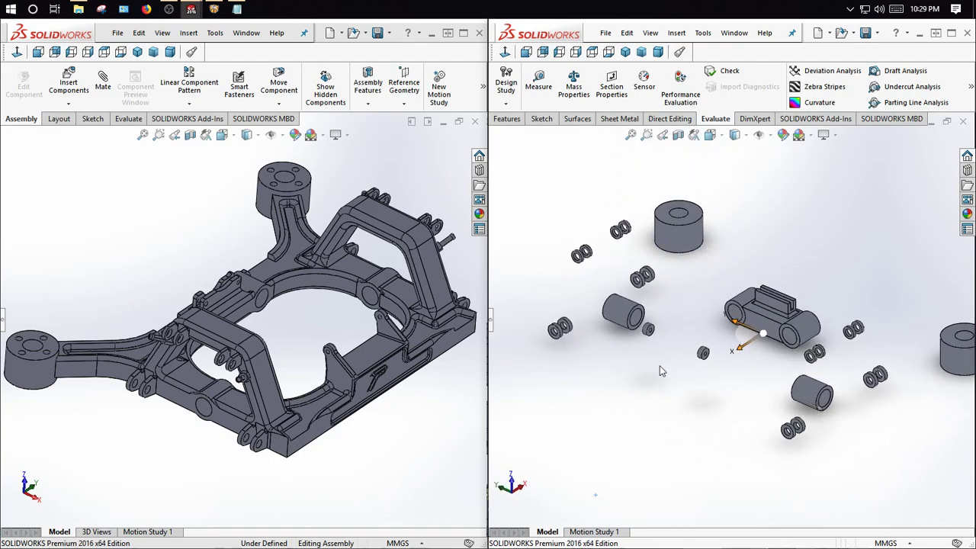
{"action": "left_click", "coordinate": [672, 395]}
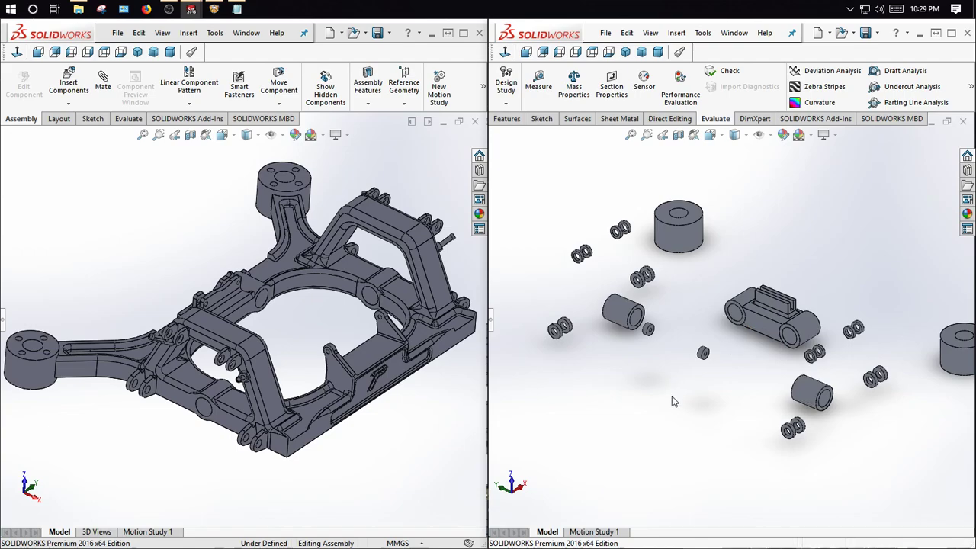
- Undo hiding the main body and examine the complete simplified frame from above and at an angle
{"action": "key", "text": "ctrl+z"}
{"action": "middle_click_drag", "start_coordinate": [673, 396], "coordinate": [747, 398]}
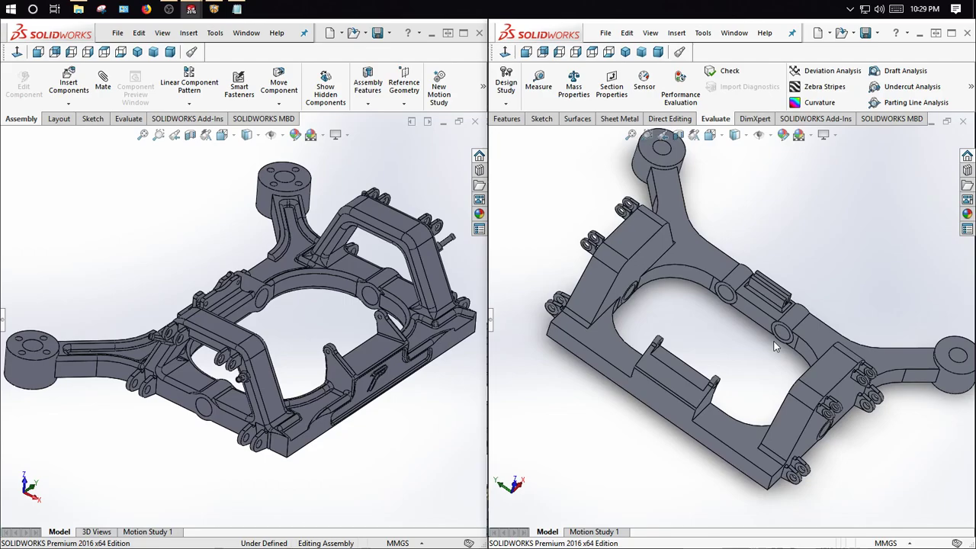
{"action": "middle_click_drag", "start_coordinate": [757, 353], "coordinate": [732, 340]}
{"action": "scroll", "coordinate": [658, 314], "scroll_direction": "down", "scroll_amount": 3}
{"action": "scroll", "coordinate": [649, 293], "scroll_direction": "up", "scroll_amount": 3}
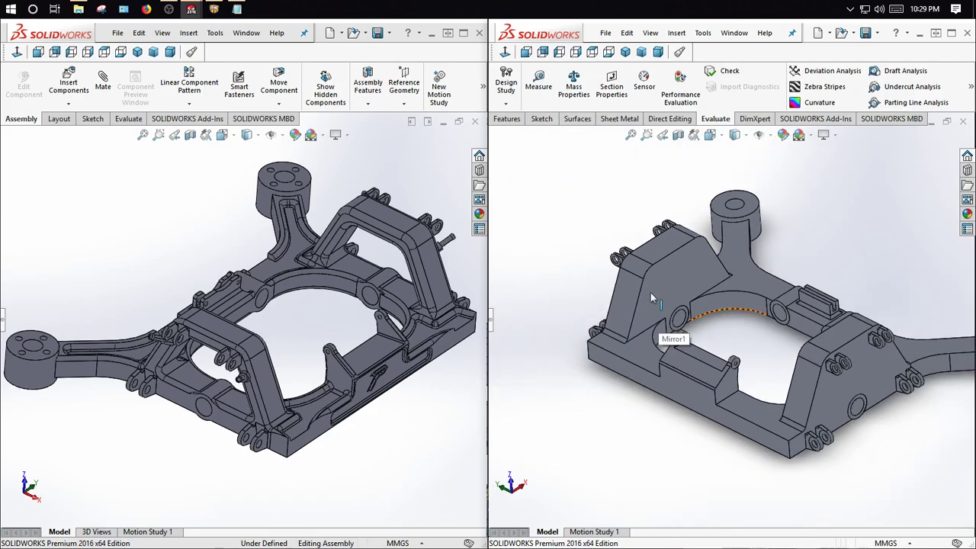
{"action": "scroll", "coordinate": [746, 346], "scroll_direction": "down", "scroll_amount": 1}
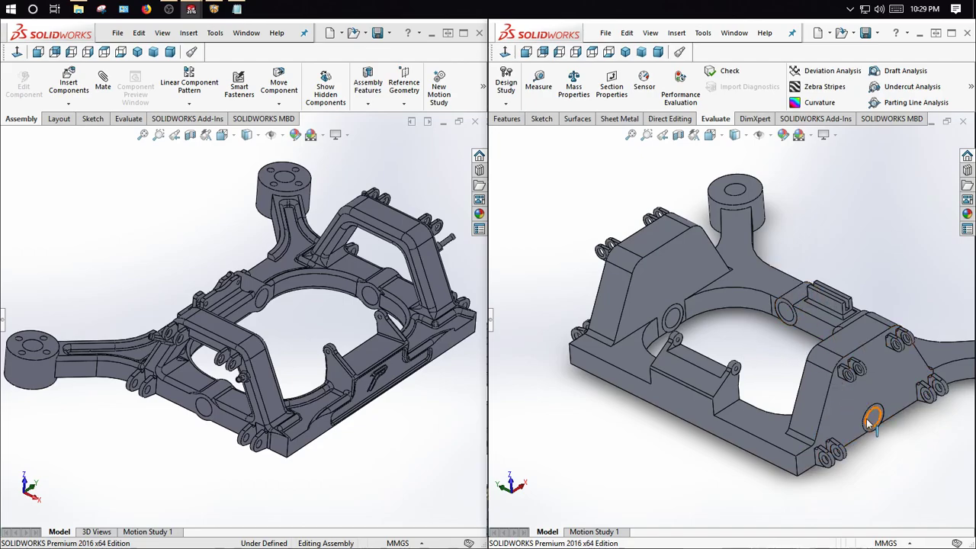
- Maximize the Simplified Frame window and open a sketch on a mounting lug's flat face on the side block, viewed normal to it
{"action": "left_click", "coordinate": [952, 33]}
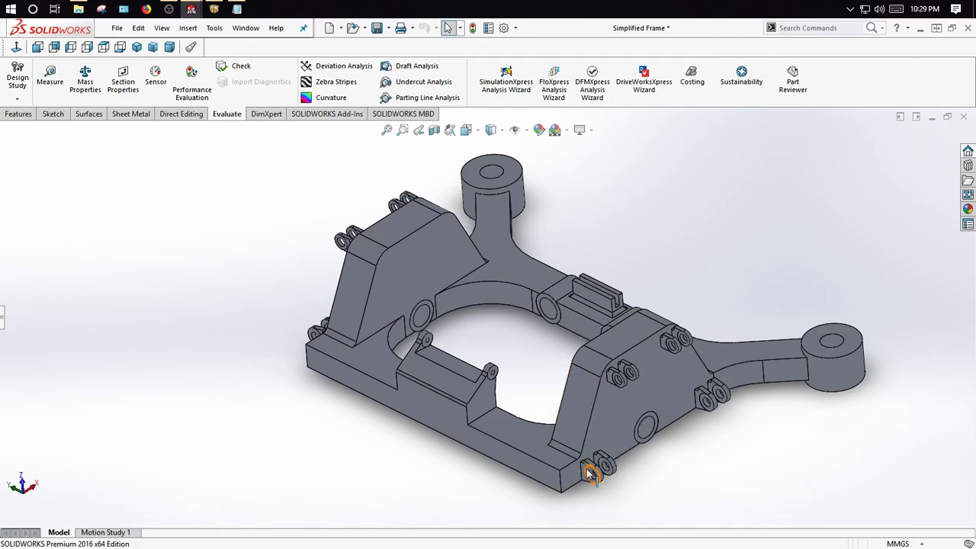
{"action": "left_click", "coordinate": [53, 114]}
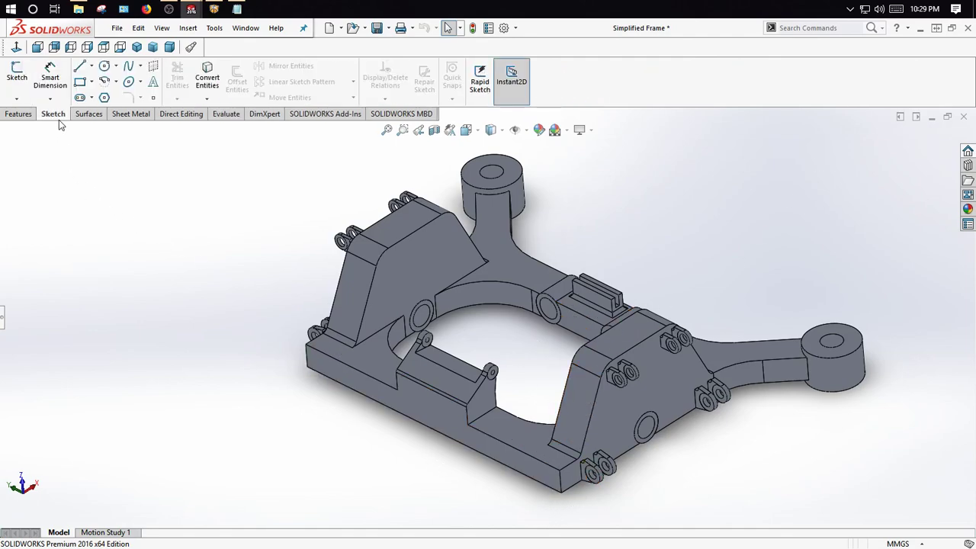
{"action": "left_click", "coordinate": [16, 73]}
{"action": "scroll", "coordinate": [624, 402], "scroll_direction": "down", "scroll_amount": 5}
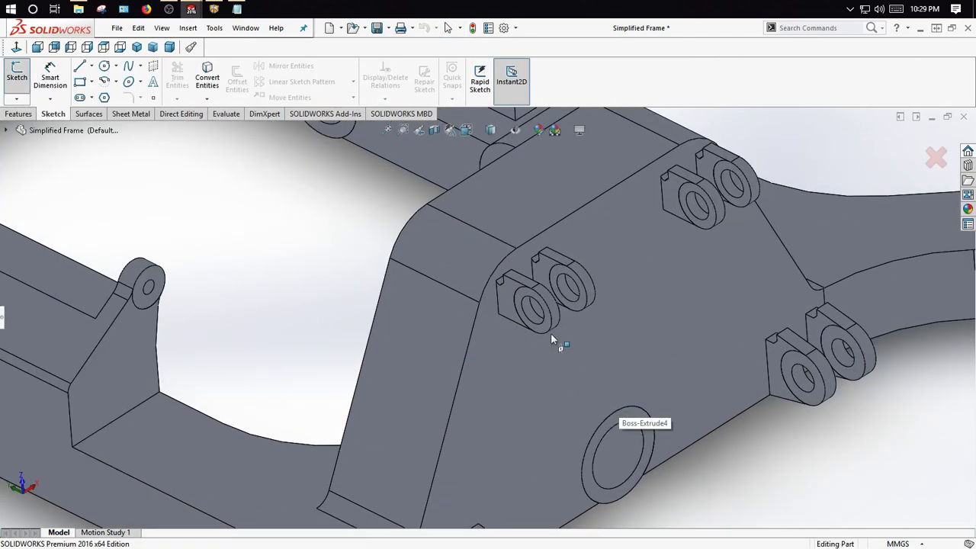
{"action": "scroll", "coordinate": [534, 328], "scroll_direction": "up", "scroll_amount": 2}
{"action": "scroll", "coordinate": [522, 323], "scroll_direction": "down", "scroll_amount": 2}
{"action": "left_click", "coordinate": [497, 329]}
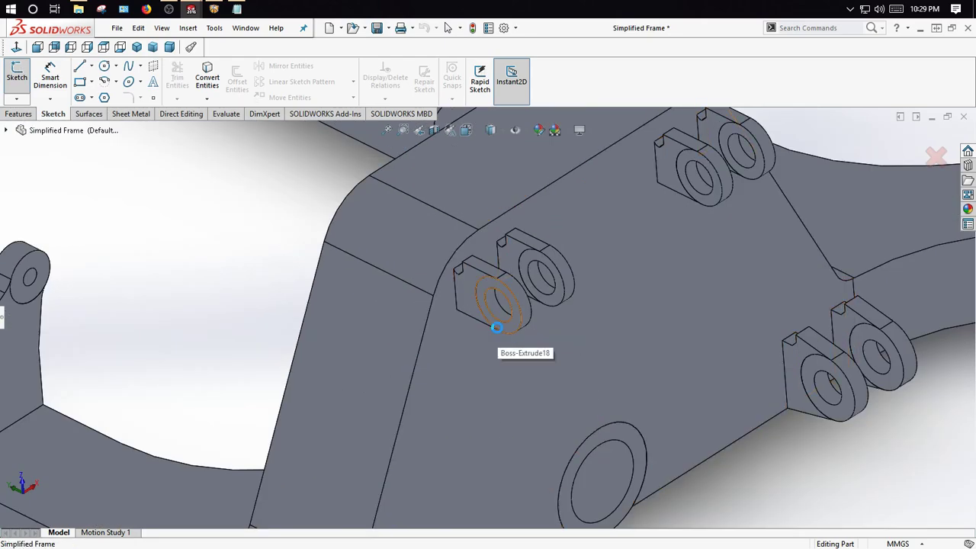
{"action": "left_click", "coordinate": [18, 48]}
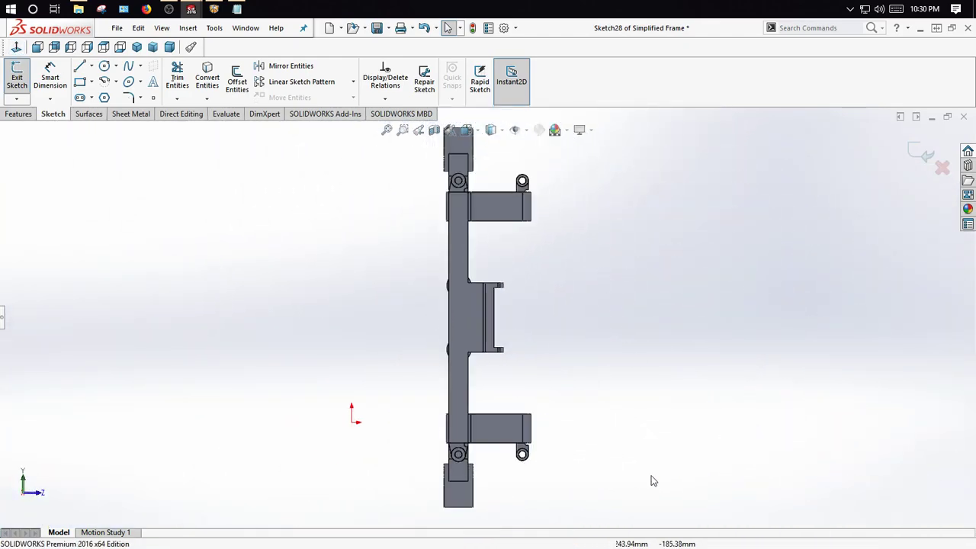
- Sketch a circle concentric with the lug's hole that matches the lug's outer rounded edge, and exit the sketch
{"action": "scroll", "coordinate": [542, 449], "scroll_direction": "down", "scroll_amount": 8}
{"action": "left_click", "coordinate": [104, 66]}
{"action": "left_click", "coordinate": [389, 202]}
{"action": "left_click", "coordinate": [427, 177]}
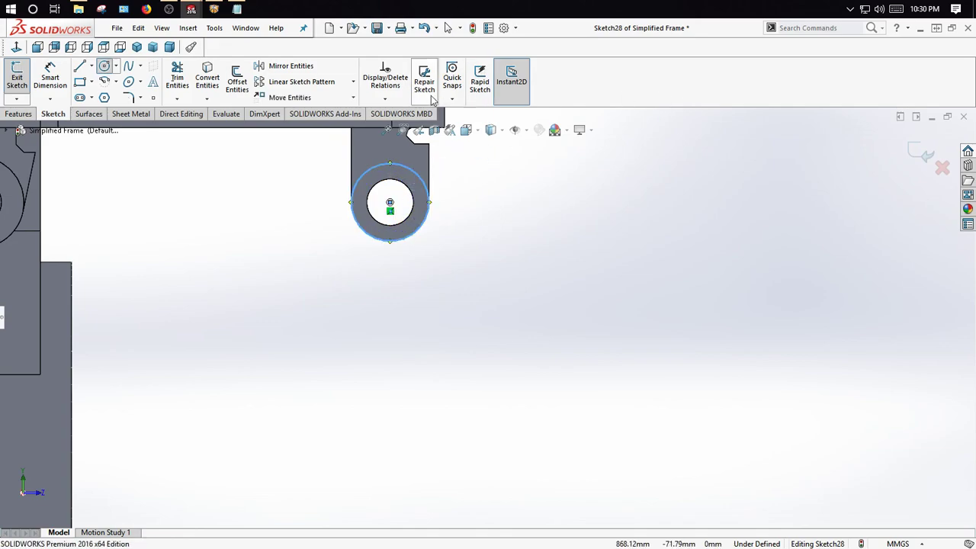
{"action": "left_click", "coordinate": [16, 76]}
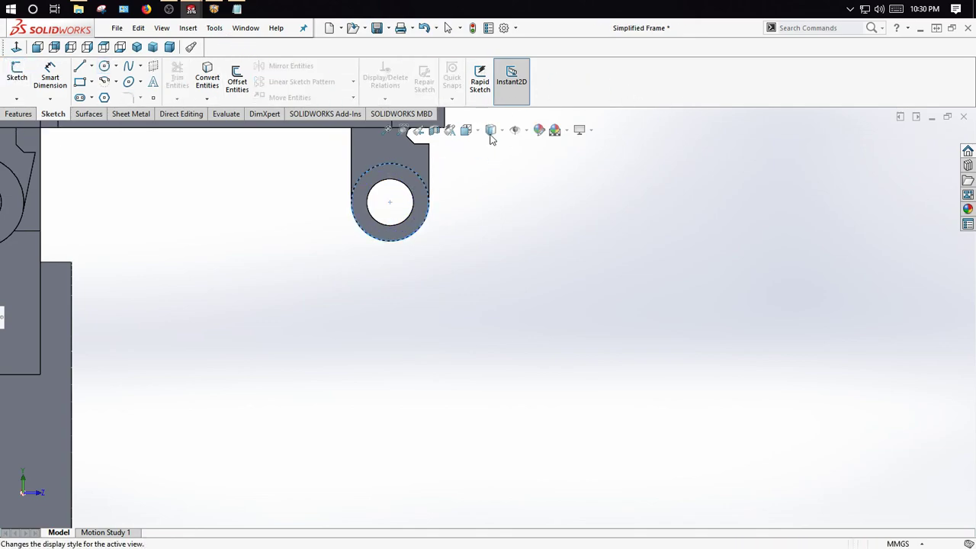
- Try to split the frame's bodies using the lug circle sketch as the trim tool, with cut bodies not consumed
{"action": "left_click", "coordinate": [137, 48]}
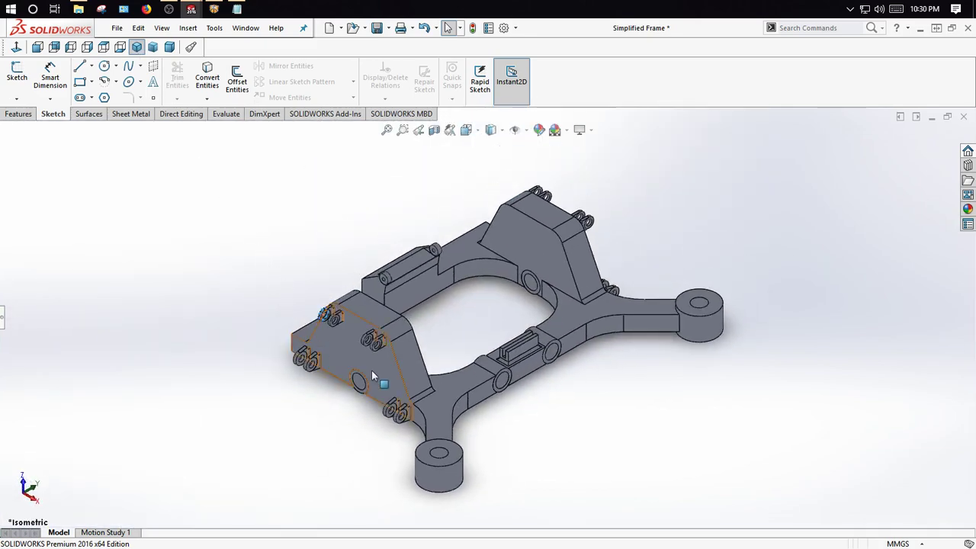
{"action": "left_click", "coordinate": [182, 113]}
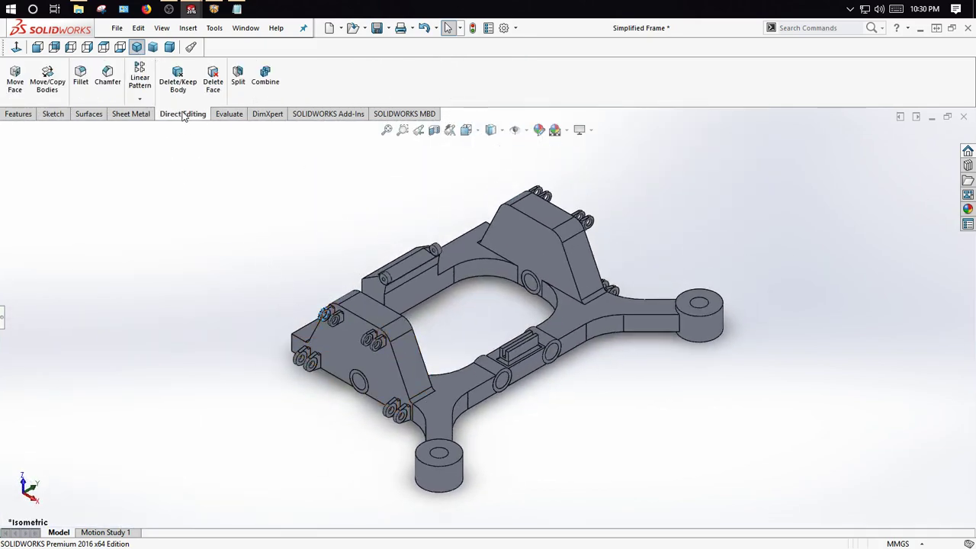
{"action": "left_click", "coordinate": [237, 76]}
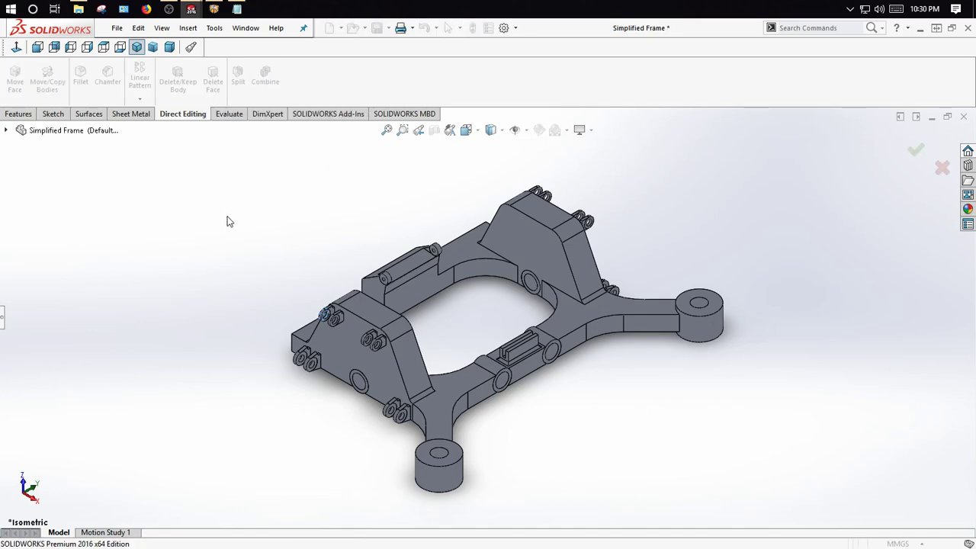
{"action": "left_click", "coordinate": [5, 317]}
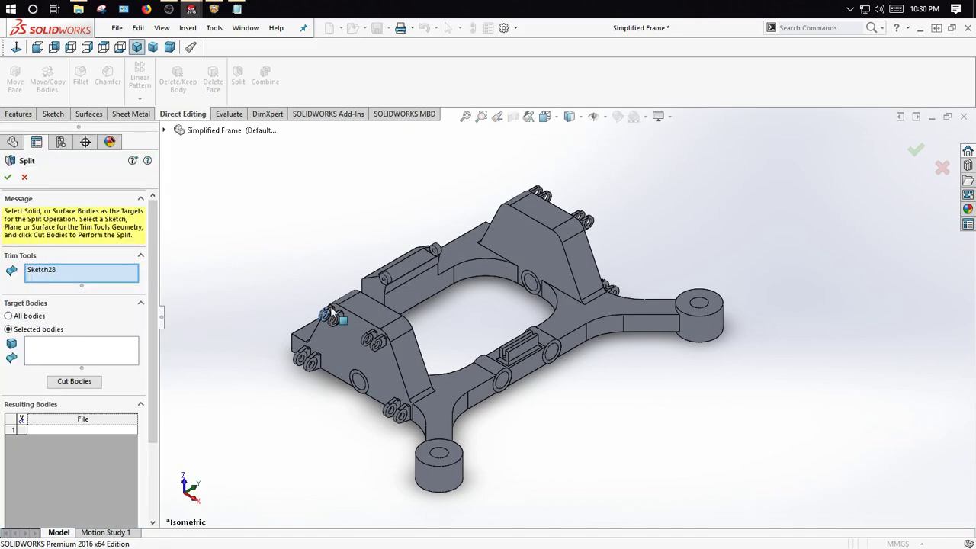
{"action": "left_click", "coordinate": [98, 359]}
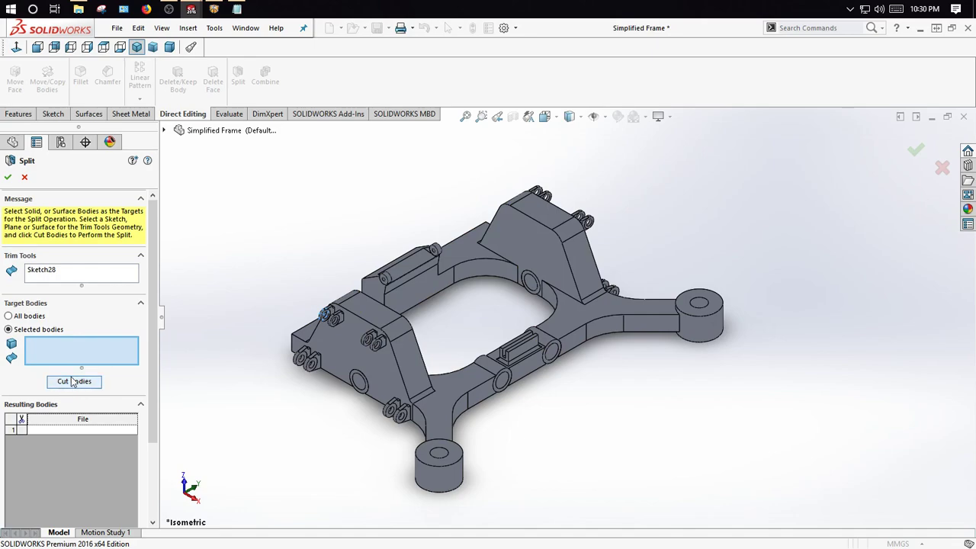
{"action": "scroll", "coordinate": [57, 454], "scroll_direction": "down", "scroll_amount": 3}
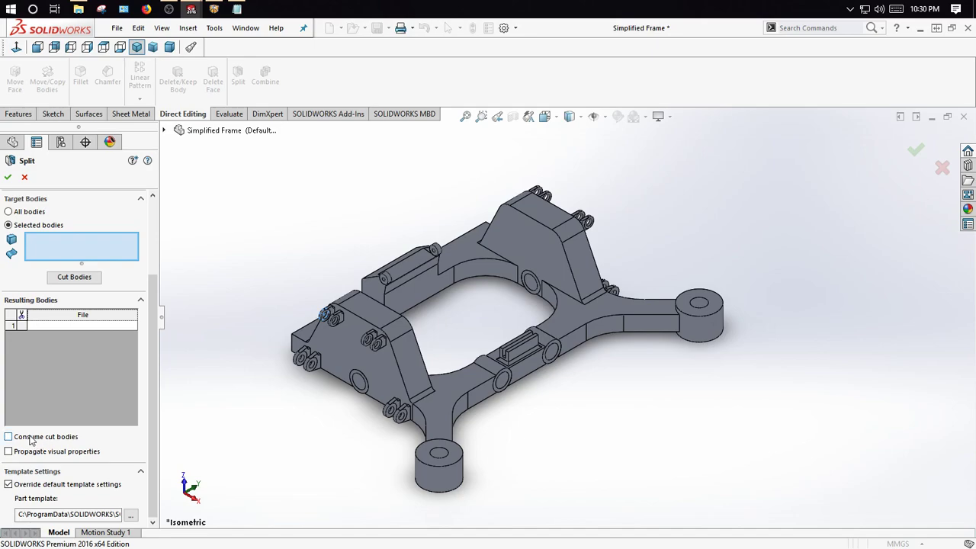
{"action": "left_click_drag", "start_coordinate": [152, 345], "coordinate": [153, 324]}
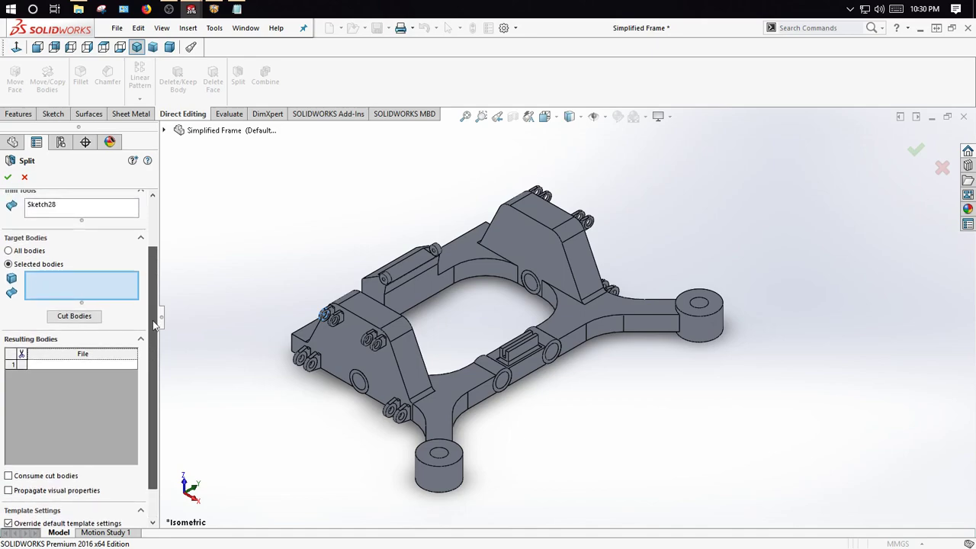
{"action": "left_click", "coordinate": [56, 320]}
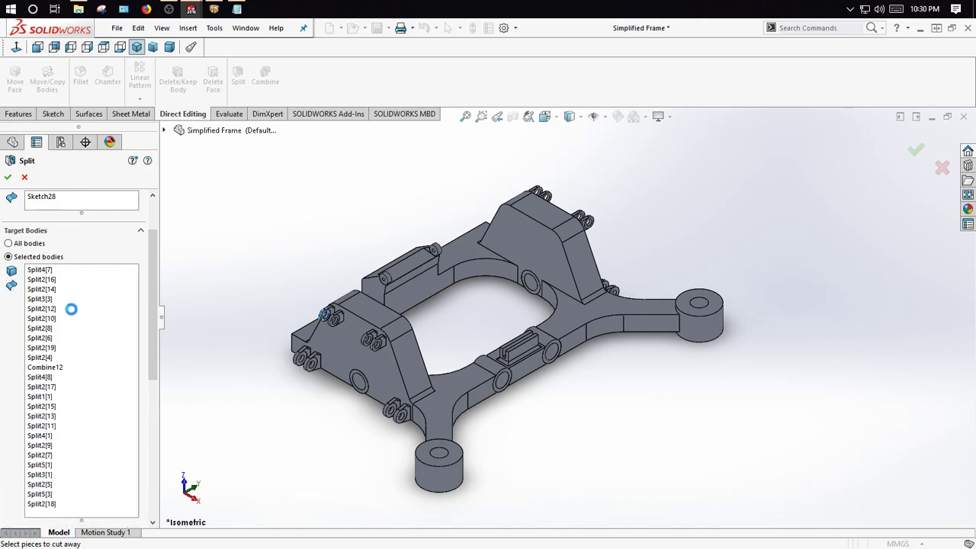
{"action": "scroll", "coordinate": [149, 291], "scroll_direction": "down", "scroll_amount": 10}
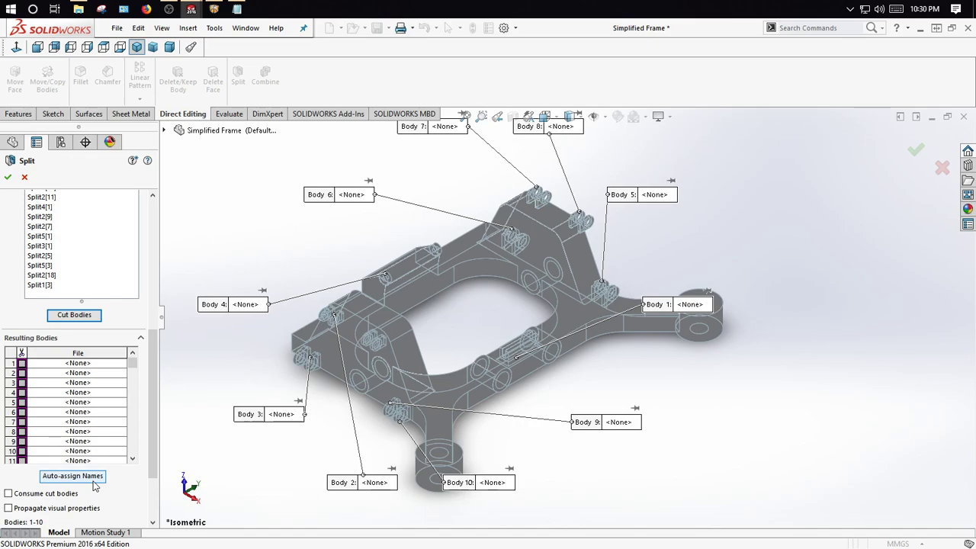
{"action": "left_click", "coordinate": [9, 177]}
{"action": "middle_click_drag", "start_coordinate": [292, 230], "coordinate": [299, 244]}
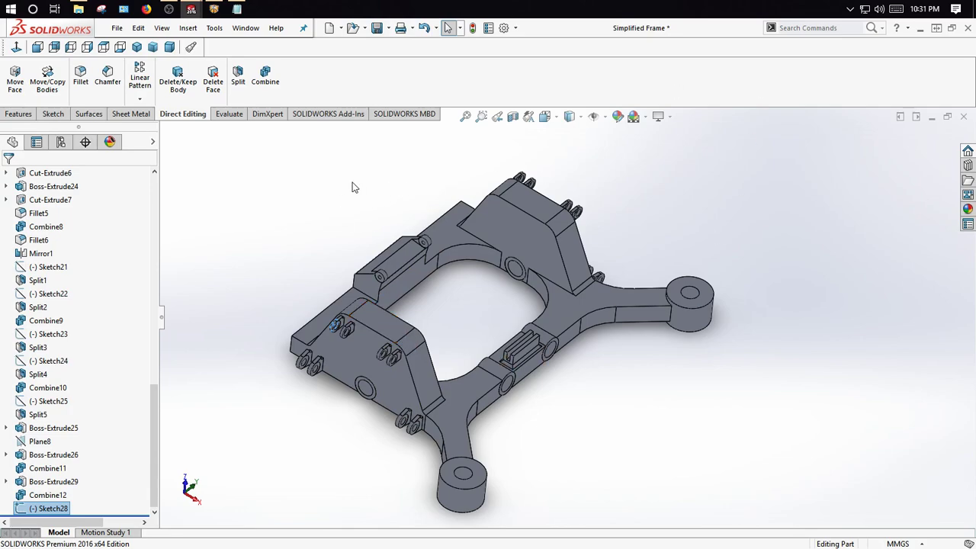
- Minimize the Simplified Frame window and close the detailed frame assembly without saving its changes
{"action": "left_click", "coordinate": [920, 30]}
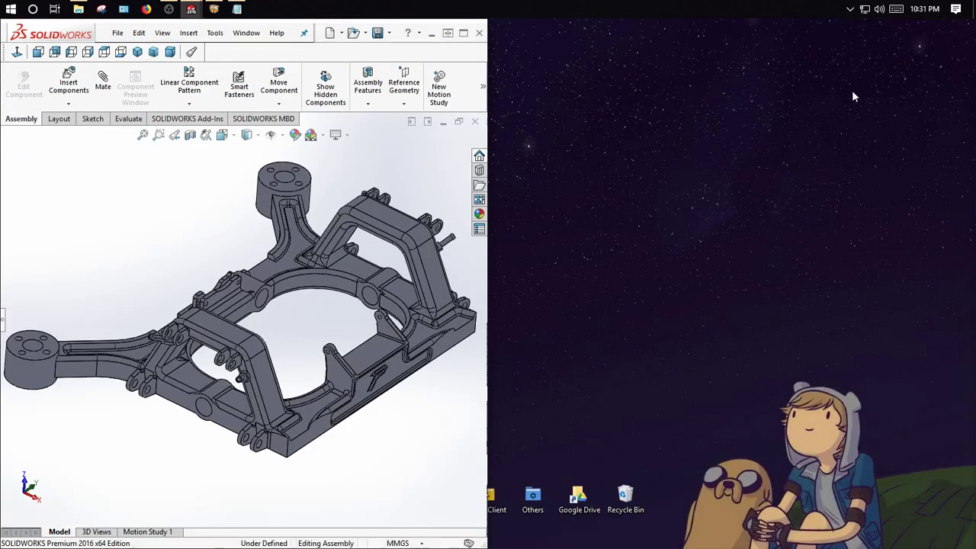
{"action": "left_click", "coordinate": [479, 32]}
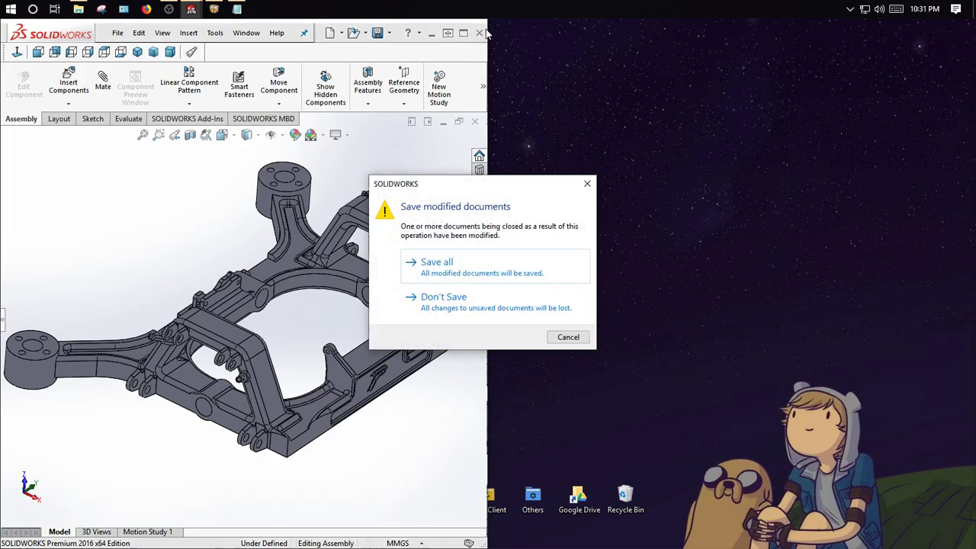
{"action": "left_click", "coordinate": [517, 302]}
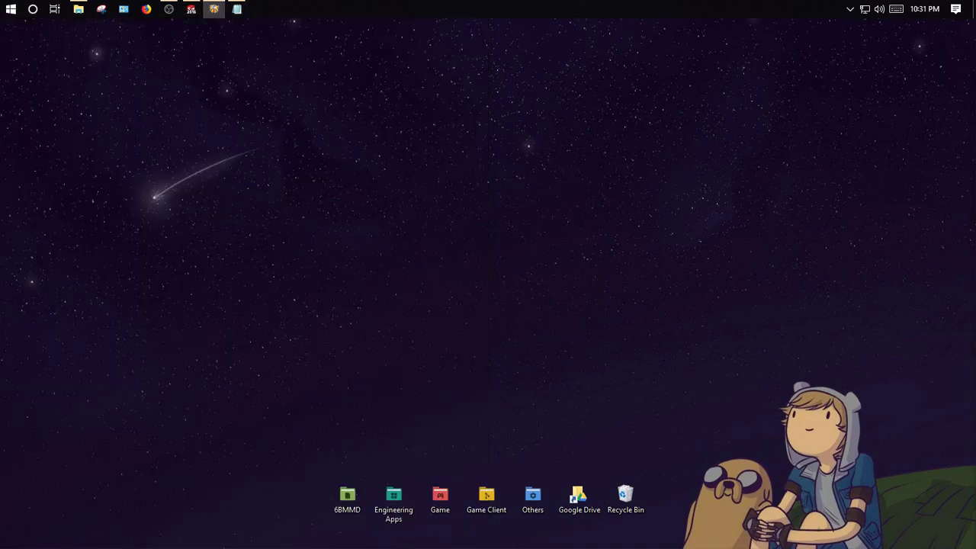
{"action": "mouse_move", "coordinate": [975, 81]}
{"action": "left_mouse_down"}
{"action": "mouse_move", "coordinate": [577, 89]}
{"action": "mouse_move", "coordinate": [975, 84]}
{"action": "left_mouse_up"}
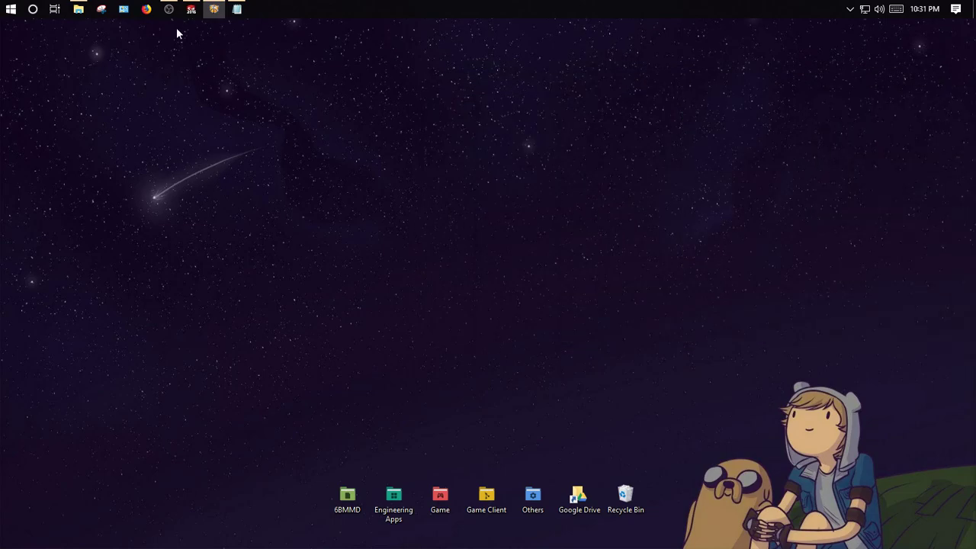
- Launch solidThinking Inspire 2017.3.1
{"action": "left_click", "coordinate": [4, 7]}
{"action": "type", "text": "insp"}
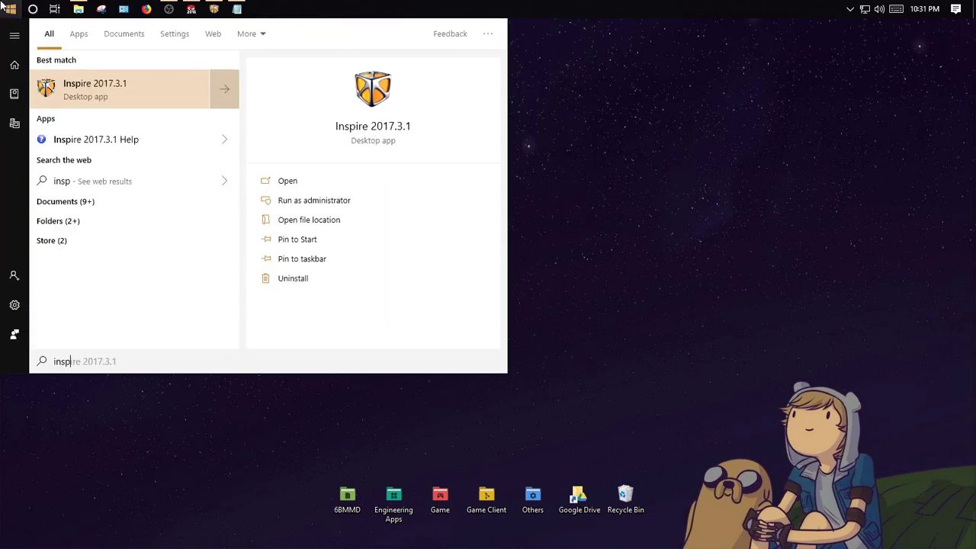
{"action": "key", "text": "Return"}
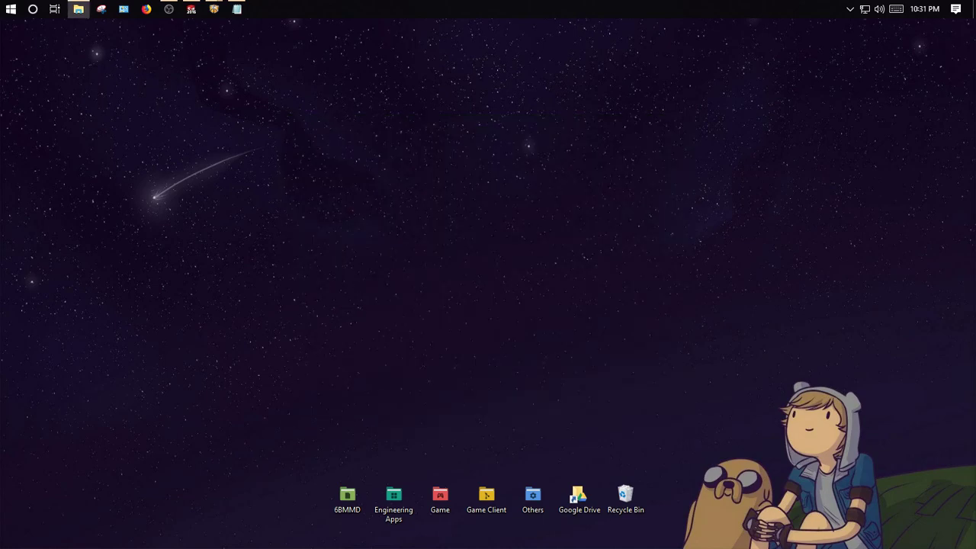
{"action": "left_click", "coordinate": [566, 109]}
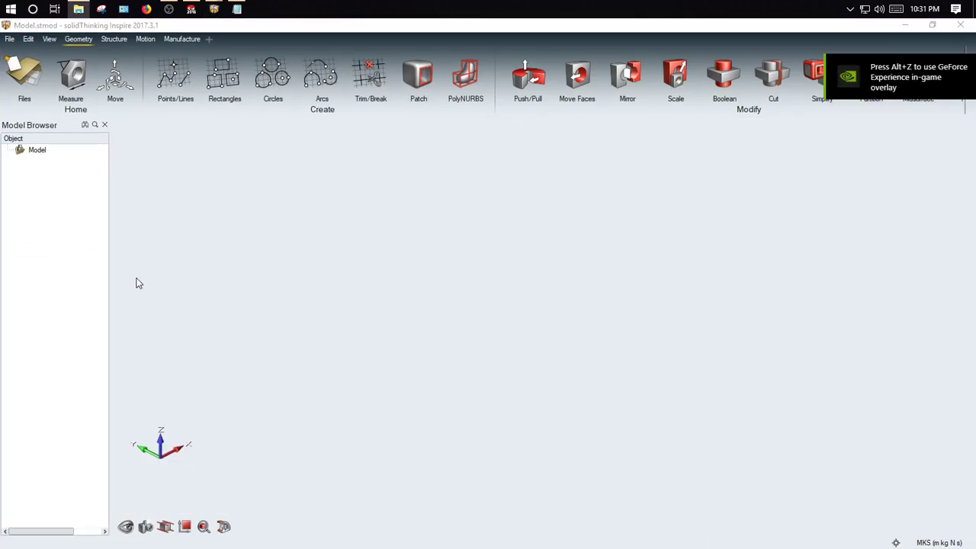
- Widen the Model Browser slightly and look through the Structure and Motion tools
{"action": "left_click_drag", "start_coordinate": [111, 267], "coordinate": [138, 264]}
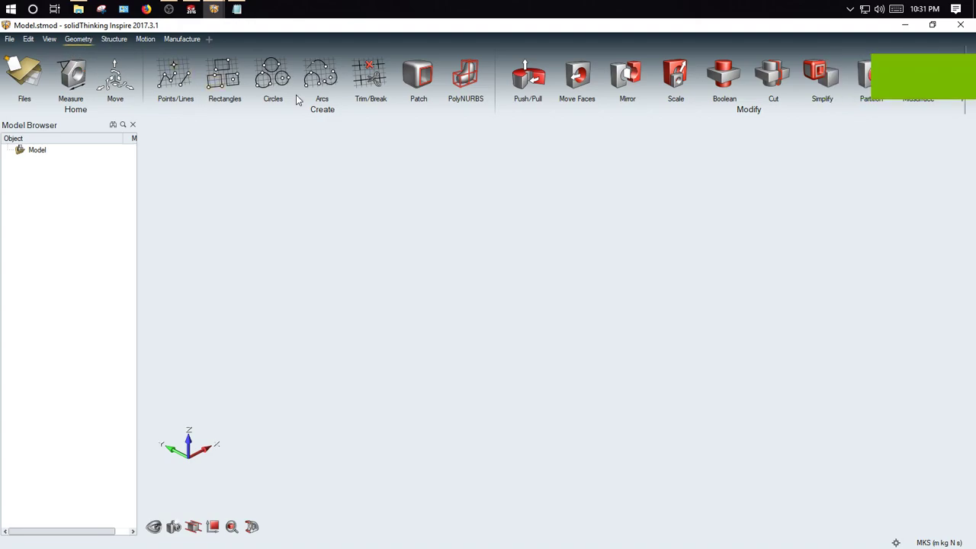
{"action": "left_click", "coordinate": [113, 39]}
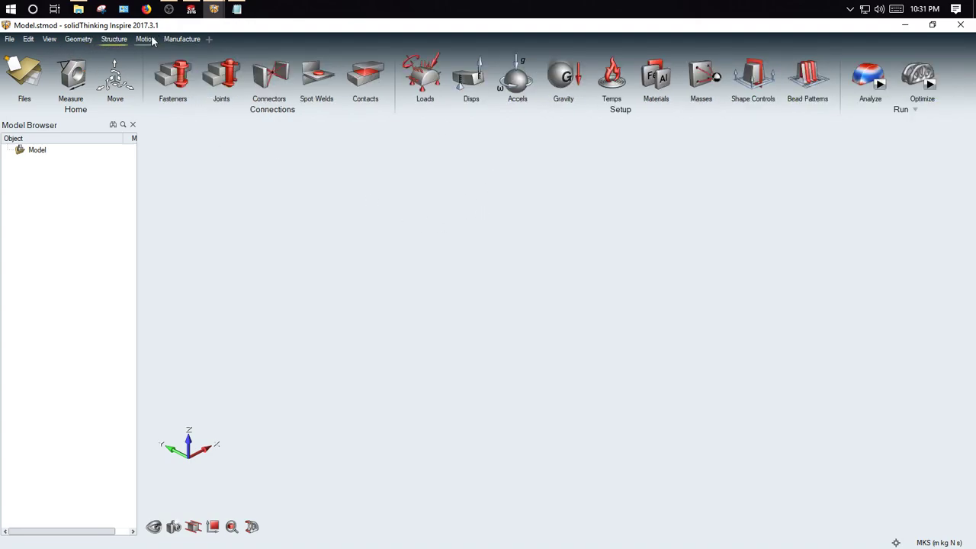
{"action": "left_click", "coordinate": [146, 40]}
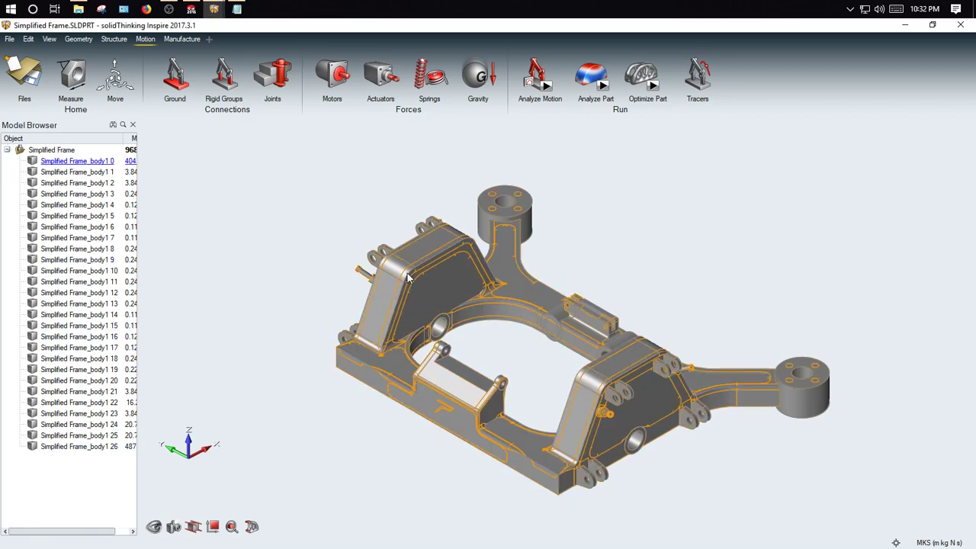
- Delete the part Simplified Frame_body1 0 and widen the Model Browser until the Mass column is fully readable
{"action": "left_click", "coordinate": [76, 161]}
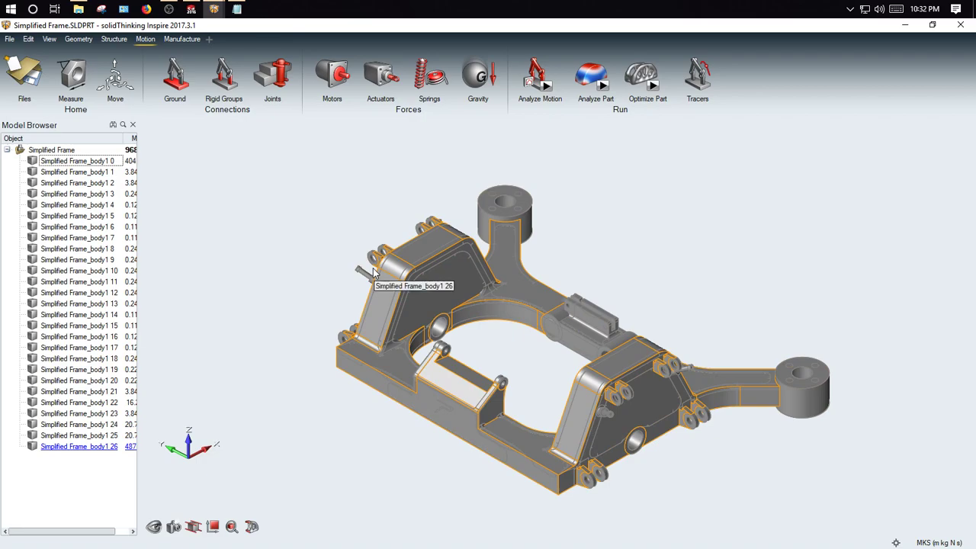
{"action": "left_click", "coordinate": [32, 160]}
{"action": "left_click", "coordinate": [48, 161]}
{"action": "key", "text": "Delete"}
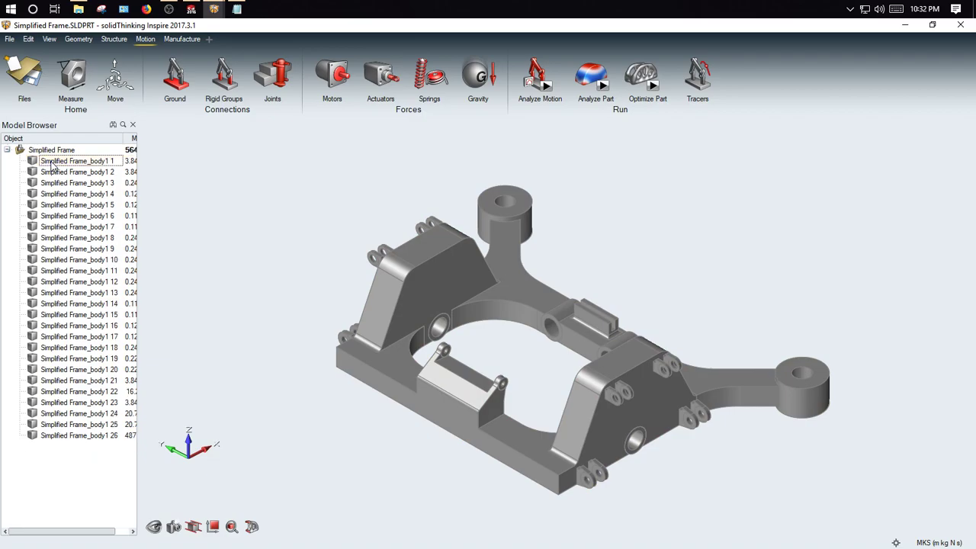
{"action": "left_click_drag", "start_coordinate": [137, 145], "coordinate": [184, 145]}
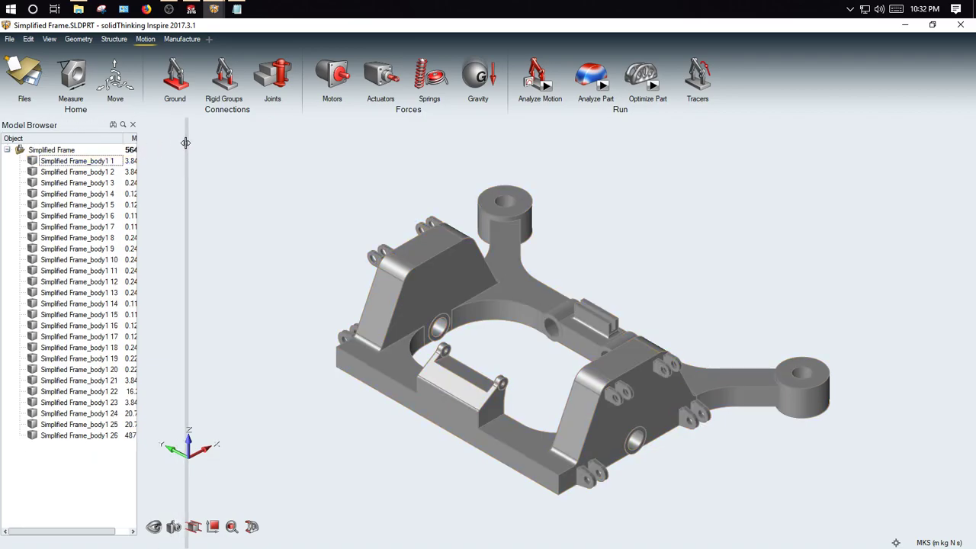
- Mark the large main frame body, Simplified Frame_body1 26, as design space
{"action": "scroll", "coordinate": [677, 474], "scroll_direction": "up", "scroll_amount": 5}
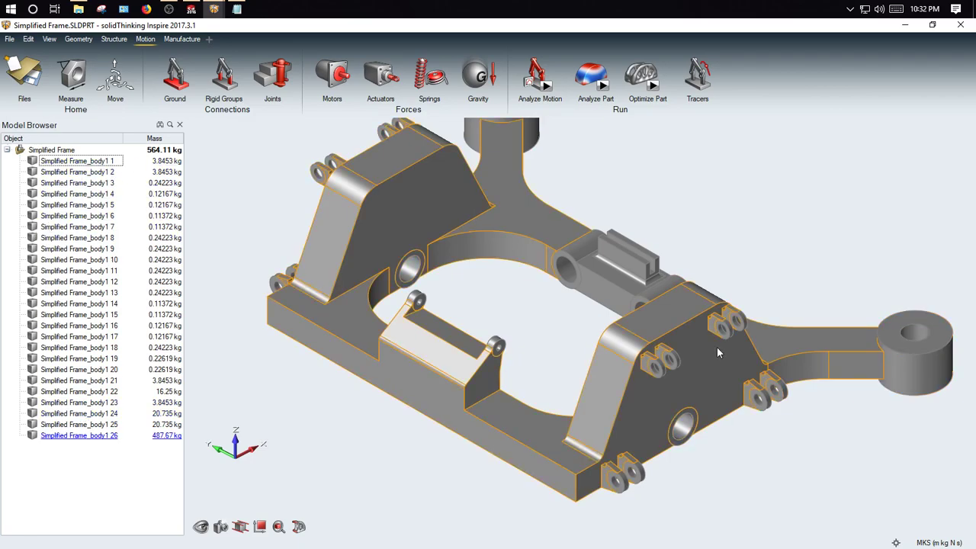
{"action": "scroll", "coordinate": [575, 273], "scroll_direction": "down", "scroll_amount": 2}
{"action": "left_click", "coordinate": [545, 253]}
{"action": "right_click", "coordinate": [543, 252]}
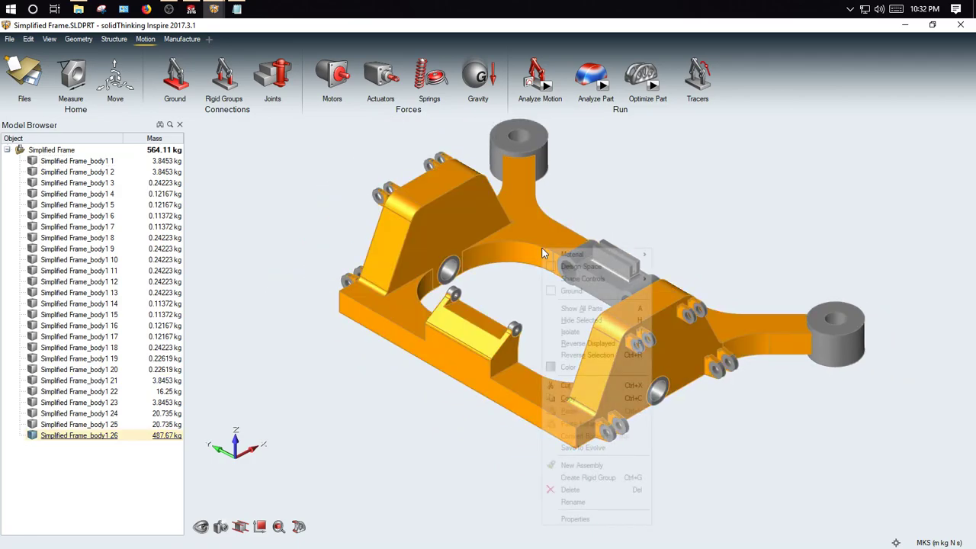
{"action": "left_click", "coordinate": [624, 211]}
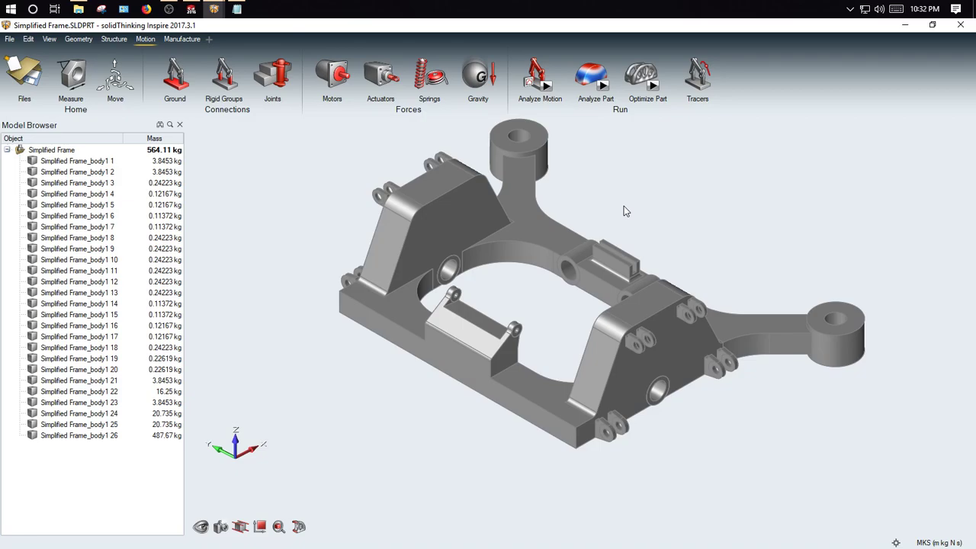
{"action": "left_click", "coordinate": [522, 250]}
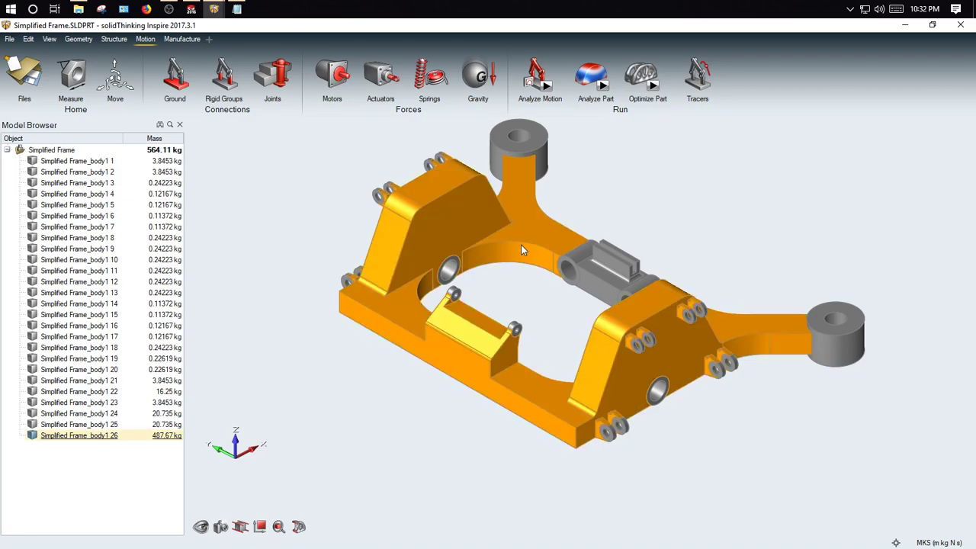
{"action": "right_click", "coordinate": [522, 245]}
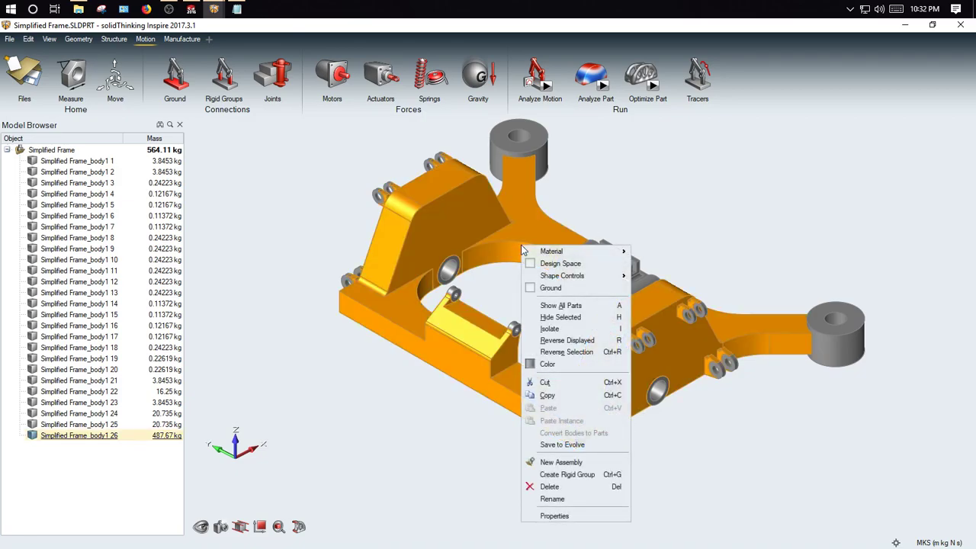
{"action": "left_click", "coordinate": [559, 263]}
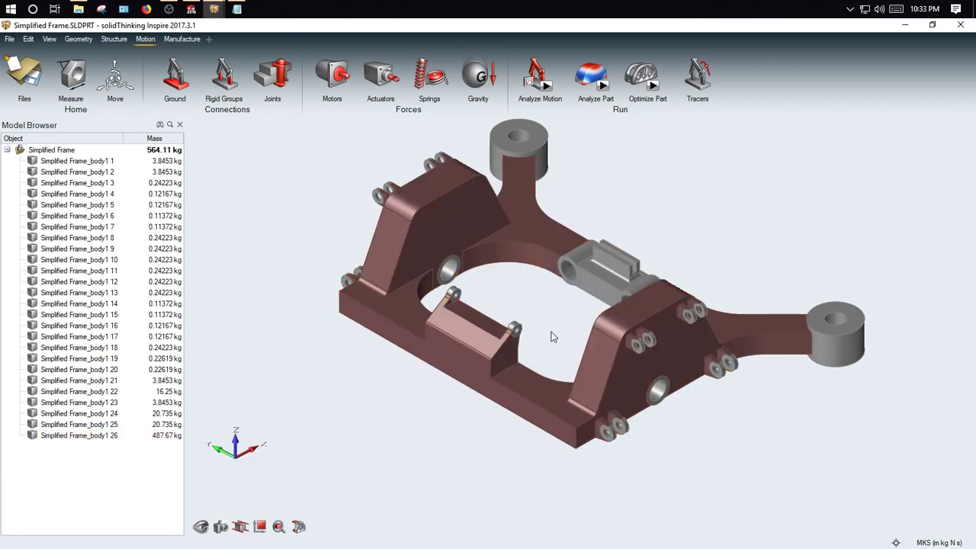
- Mark the slotted bracket body between the two rear tubes, Simplified Frame_body1 22, as design space and deselect it
{"action": "left_click", "coordinate": [600, 276]}
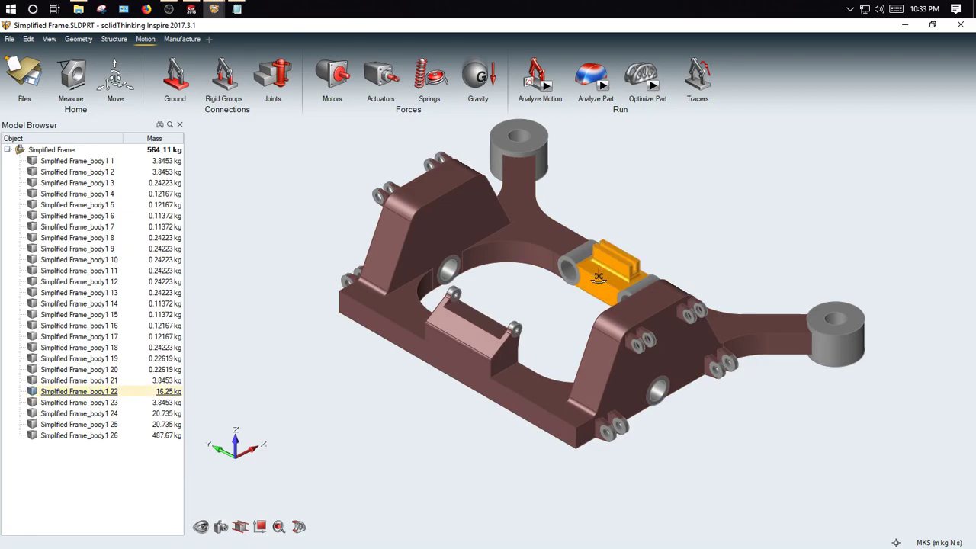
{"action": "right_click", "coordinate": [600, 277]}
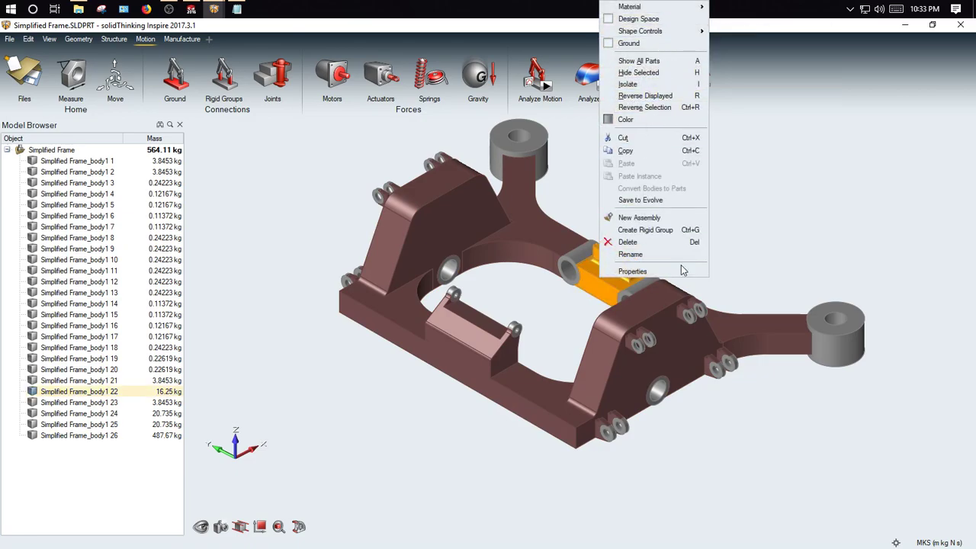
{"action": "left_click", "coordinate": [614, 19]}
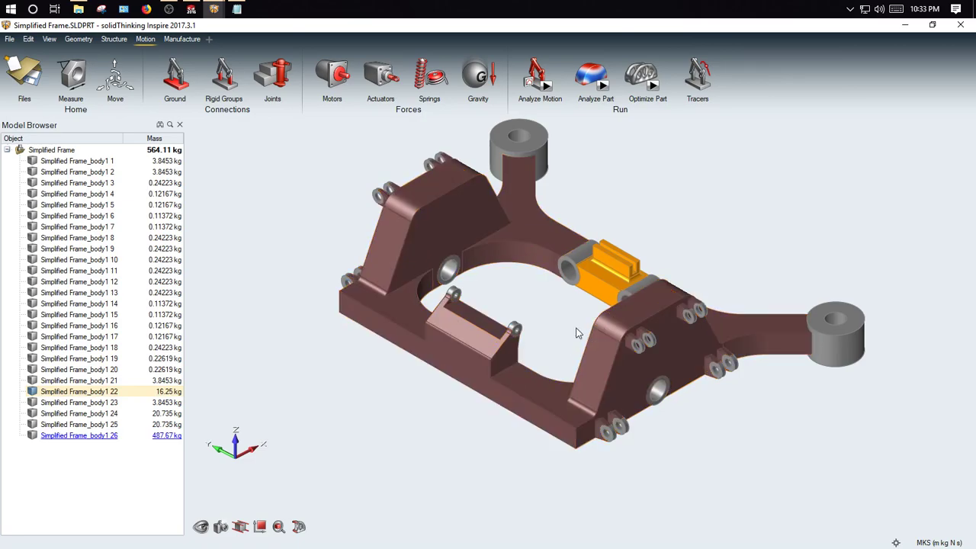
{"action": "left_click", "coordinate": [547, 318]}
- Examine the design-space frame bodies against the non-design lug rings, tubes and cylindrical mounts
{"action": "left_click", "coordinate": [511, 250]}
{"action": "right_click_drag", "start_coordinate": [511, 249], "coordinate": [491, 270]}
{"action": "scroll", "coordinate": [644, 412], "scroll_direction": "up", "scroll_amount": 3}
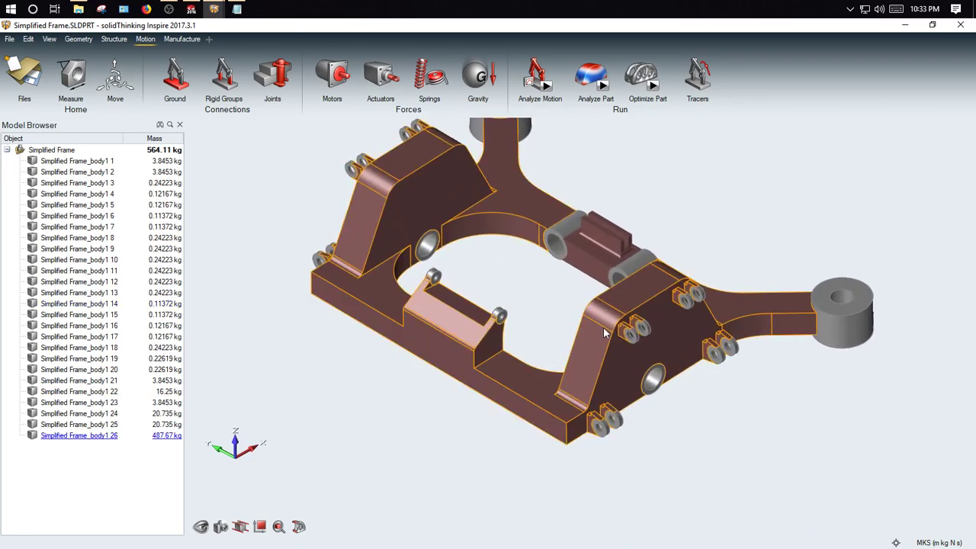
{"action": "scroll", "coordinate": [605, 338], "scroll_direction": "up", "scroll_amount": 2}
{"action": "left_click", "coordinate": [639, 340]}
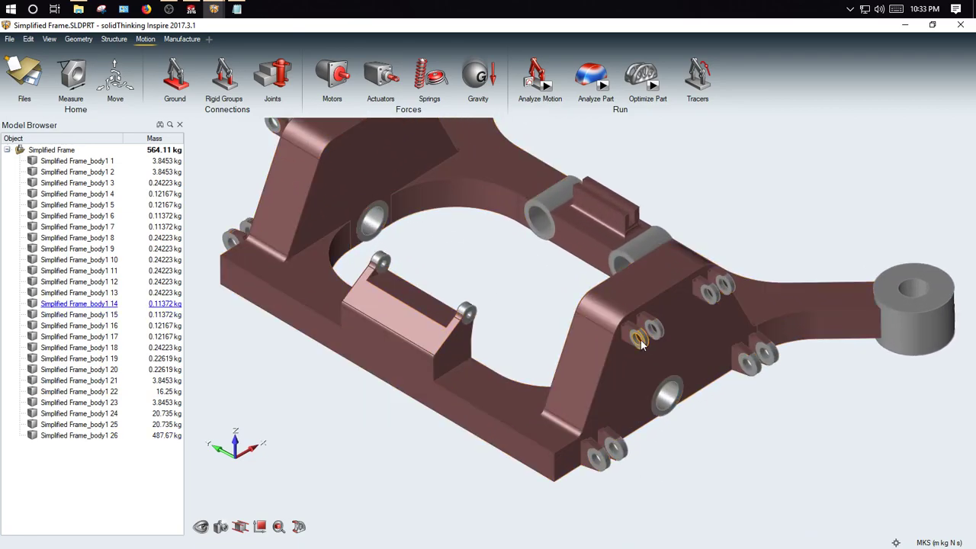
{"action": "left_click", "coordinate": [901, 310]}
{"action": "scroll", "coordinate": [886, 330], "scroll_direction": "down", "scroll_amount": 3}
{"action": "scroll", "coordinate": [586, 271], "scroll_direction": "down", "scroll_amount": 3}
{"action": "scroll", "coordinate": [642, 167], "scroll_direction": "down", "scroll_amount": 1}
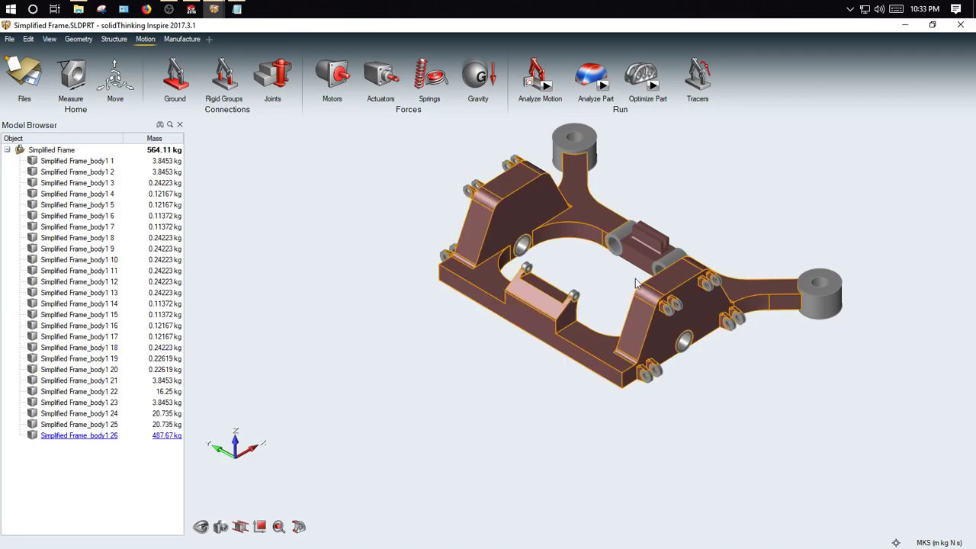
{"action": "scroll", "coordinate": [612, 261], "scroll_direction": "up", "scroll_amount": 2}
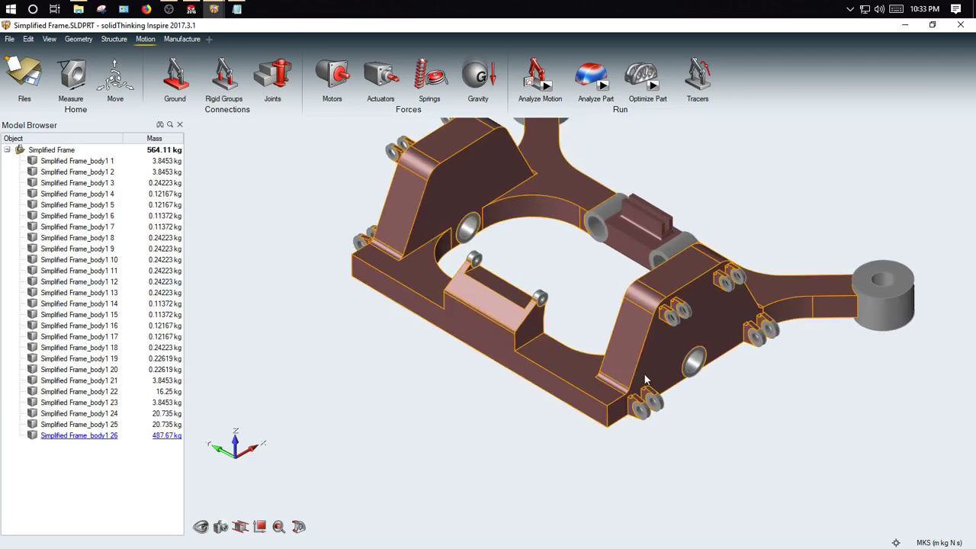
{"action": "scroll", "coordinate": [680, 296], "scroll_direction": "down", "scroll_amount": 2}
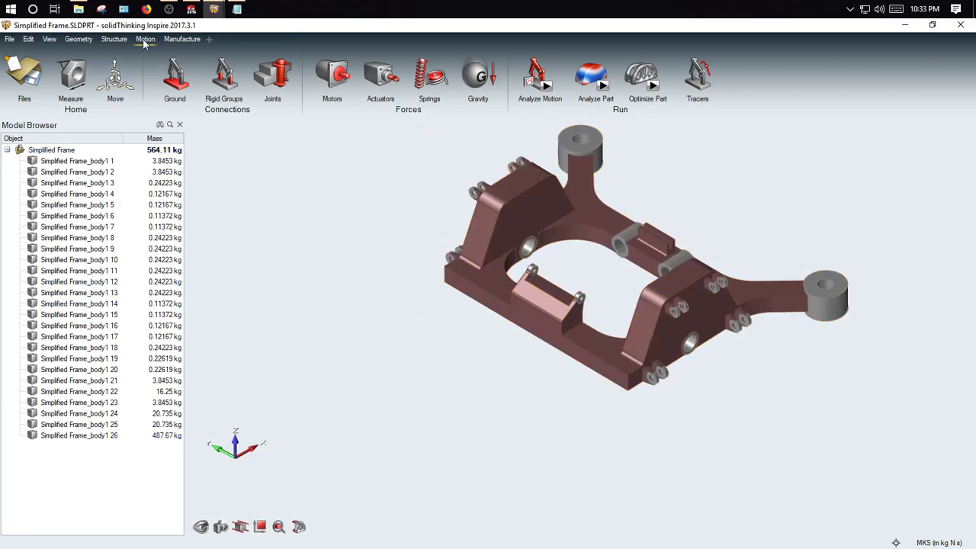
- Fasten the hole of the far cylindrical mount with a grounded bolt using the Fasteners tool
{"action": "left_click", "coordinate": [115, 40]}
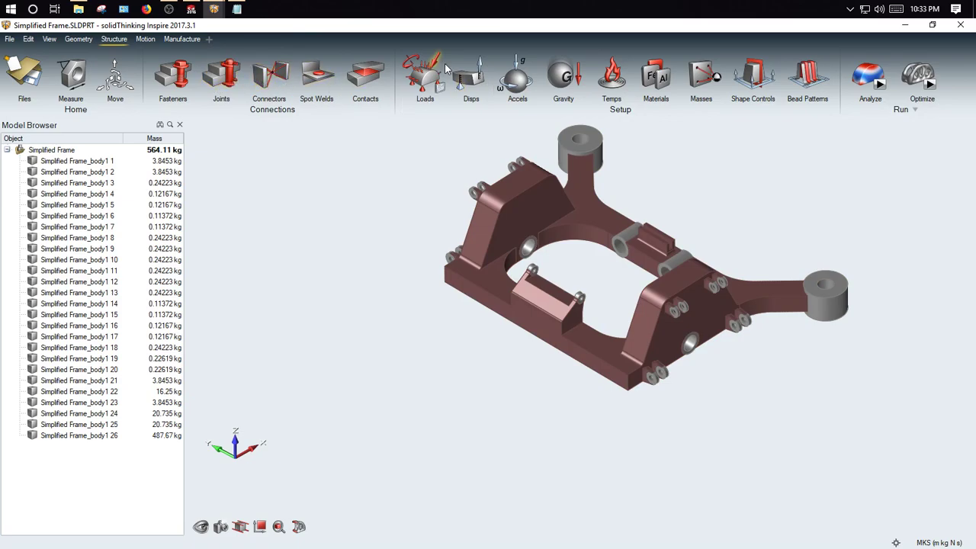
{"action": "scroll", "coordinate": [658, 200], "scroll_direction": "up", "scroll_amount": 2}
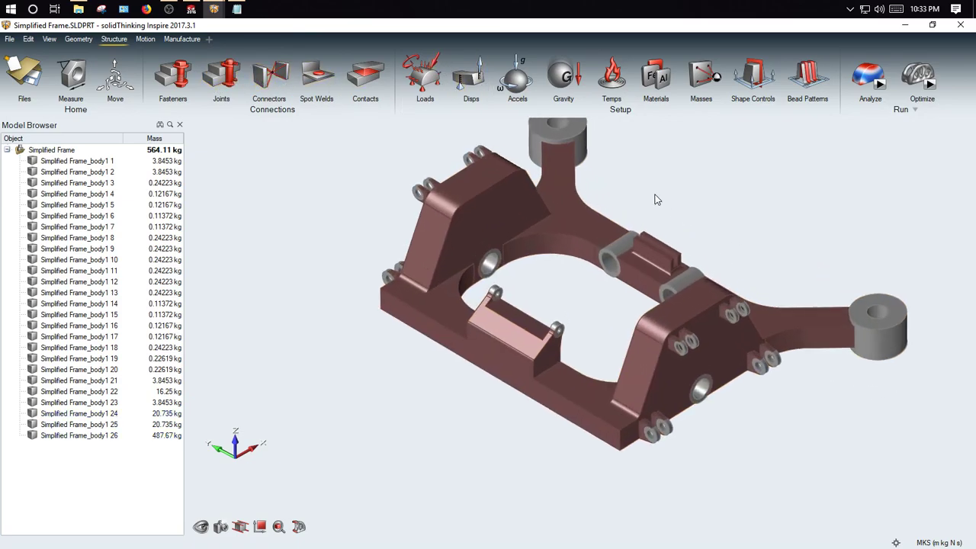
{"action": "mouse_move", "coordinate": [604, 325]}
{"action": "right_mouse_down"}
{"action": "mouse_move", "coordinate": [567, 345]}
{"action": "mouse_move", "coordinate": [577, 323]}
{"action": "mouse_move", "coordinate": [567, 331]}
{"action": "mouse_move", "coordinate": [498, 299]}
{"action": "right_mouse_up"}
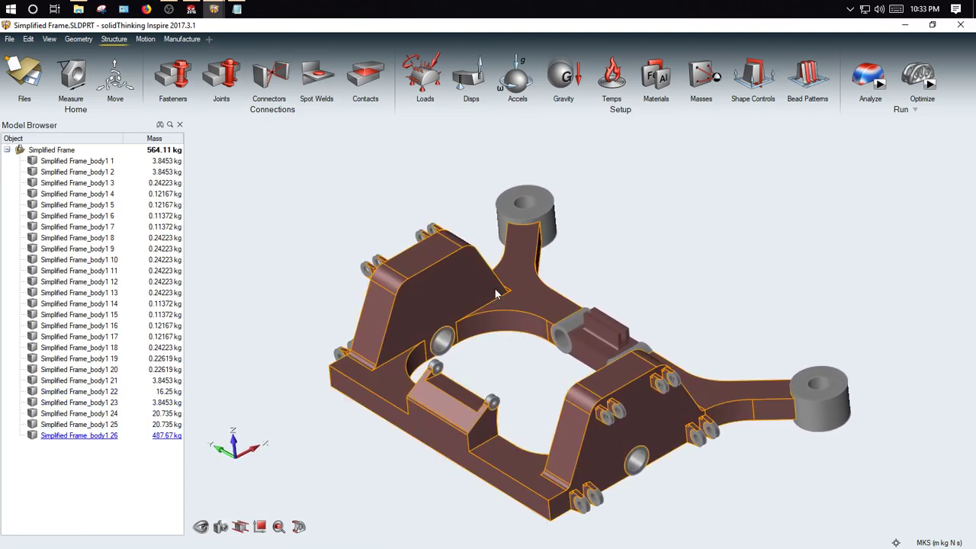
{"action": "left_click", "coordinate": [172, 76]}
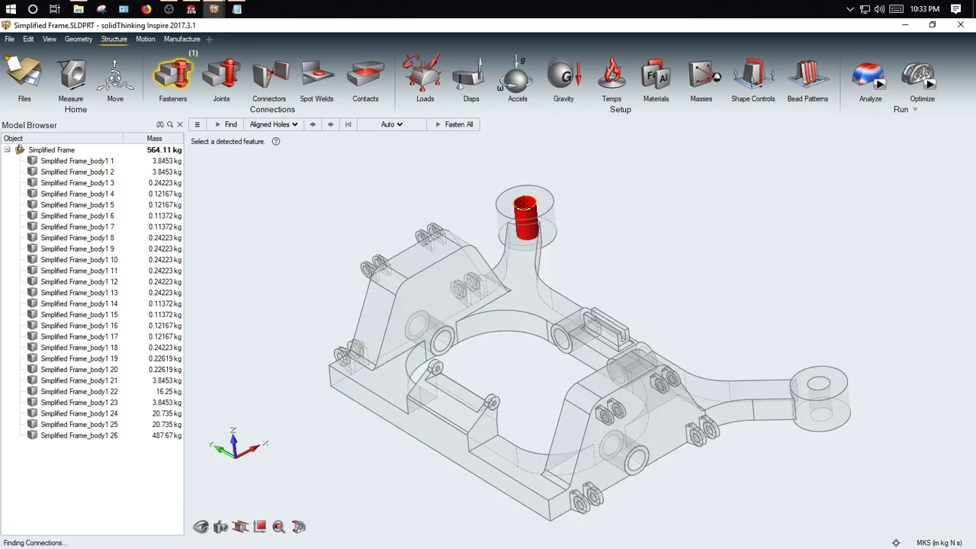
{"action": "key", "text": "Escape"}
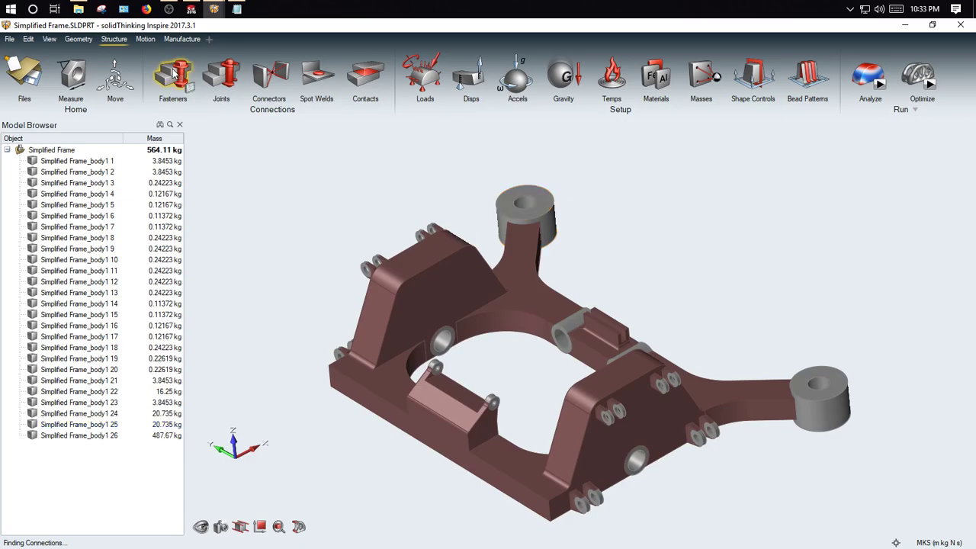
{"action": "left_click", "coordinate": [174, 73]}
{"action": "left_click", "coordinate": [526, 208]}
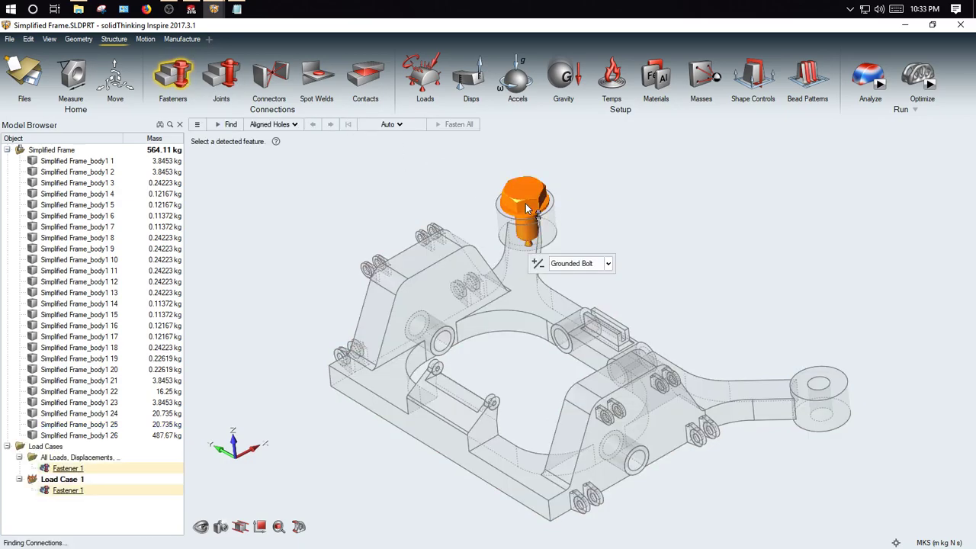
{"action": "left_click", "coordinate": [689, 279]}
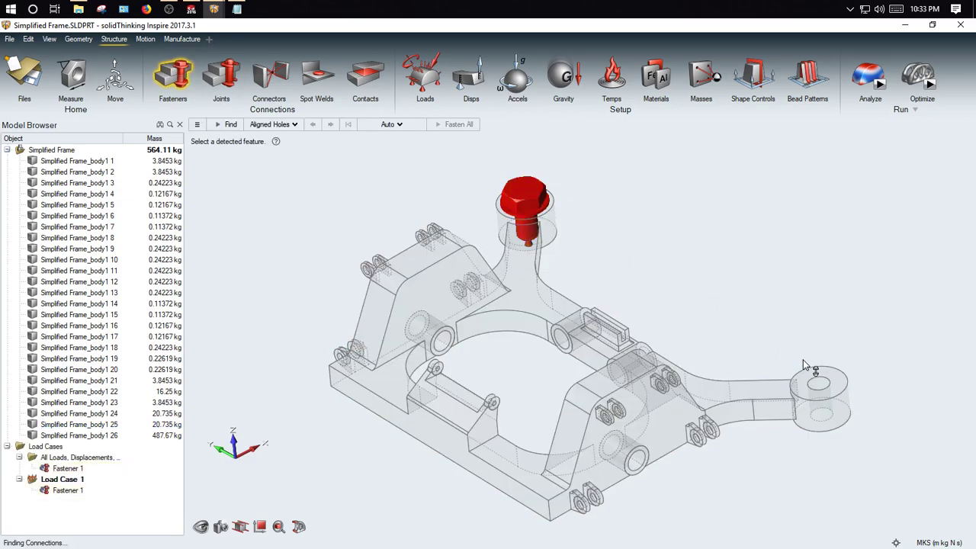
{"action": "left_click", "coordinate": [173, 83]}
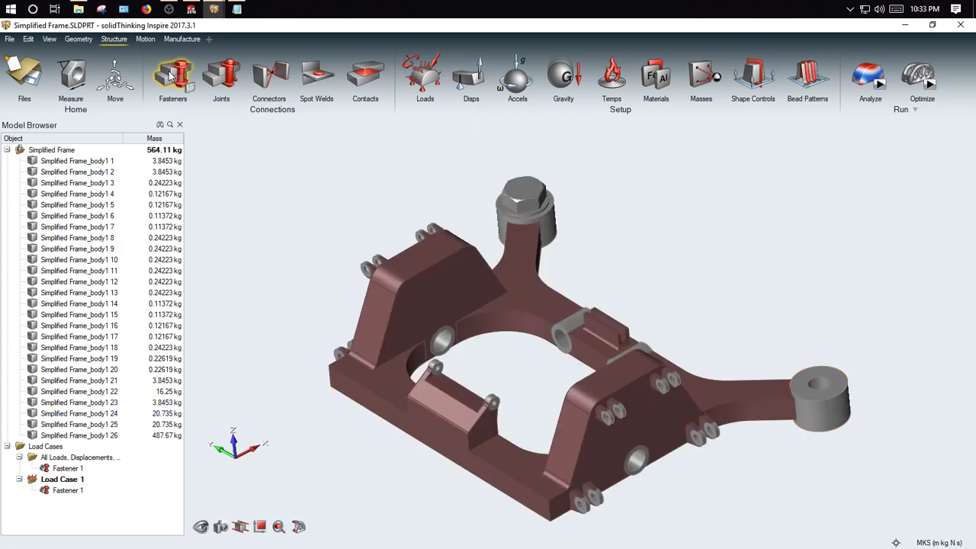
- Add a grounded bolt in the hole of the other cylindrical mount and leave the Fasteners tool
{"action": "left_click", "coordinate": [173, 76]}
{"action": "left_click", "coordinate": [826, 389]}
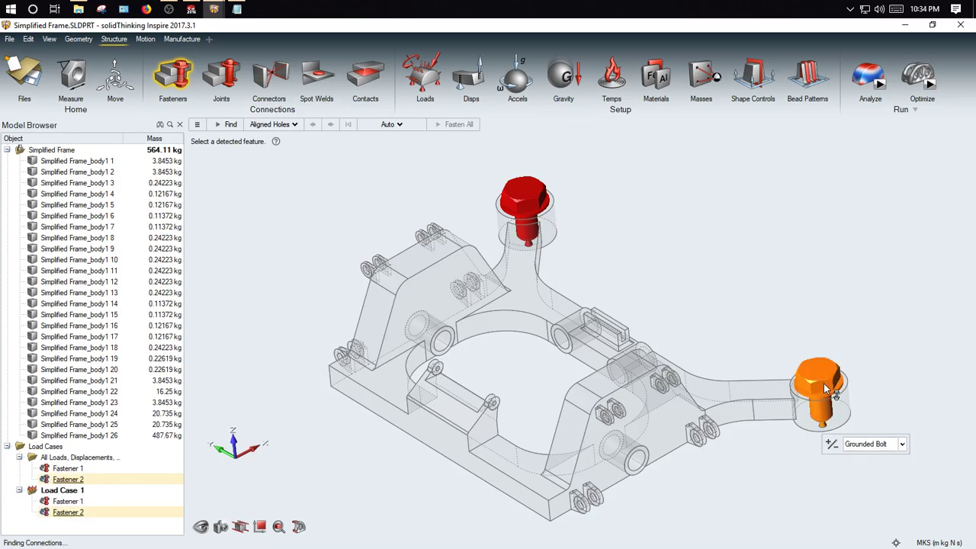
{"action": "left_click", "coordinate": [877, 373]}
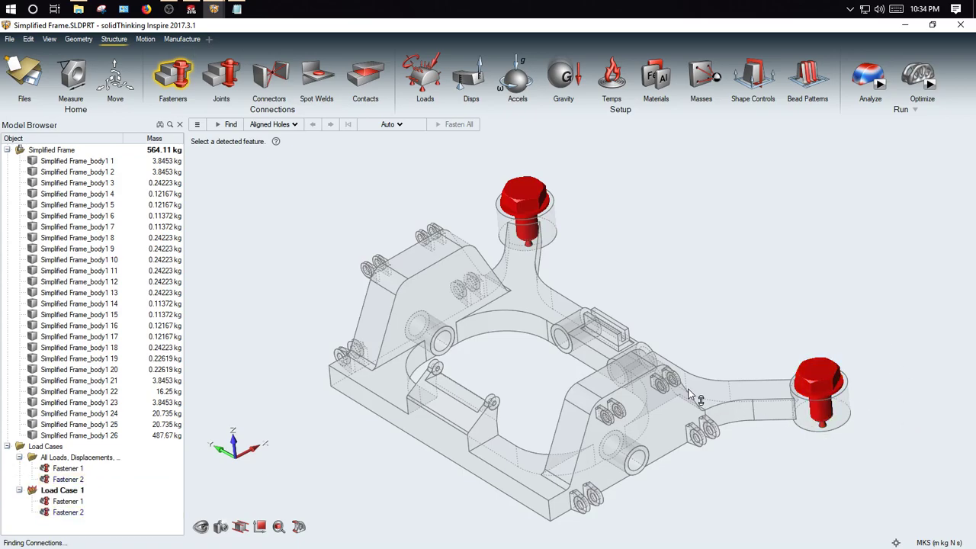
{"action": "key", "text": "Escape"}
- Apply a 1500 N force along Z to the inner face of the tube beside the slotted bracket
{"action": "mouse_move", "coordinate": [594, 329]}
{"action": "middle_mouse_down"}
{"action": "mouse_move", "coordinate": [600, 374]}
{"action": "mouse_move", "coordinate": [604, 328]}
{"action": "middle_mouse_up"}
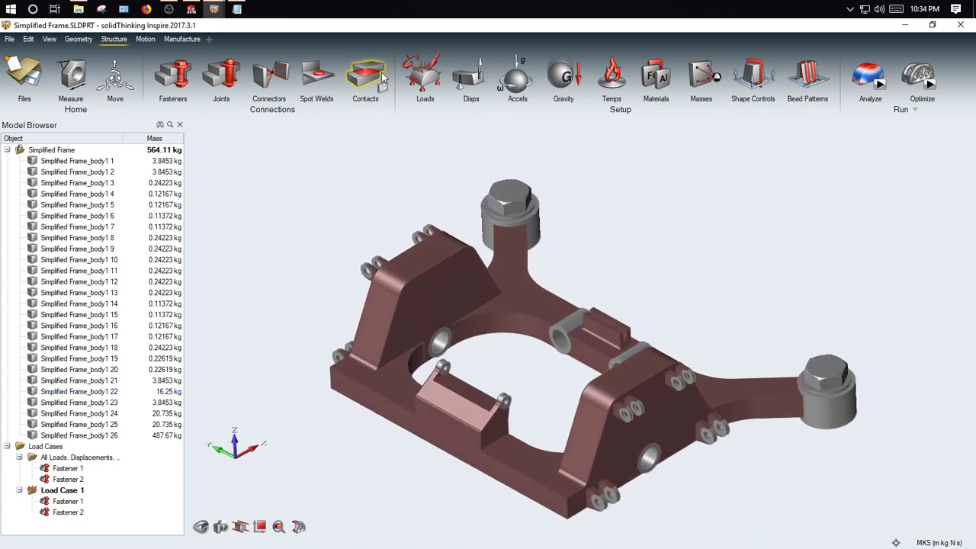
{"action": "left_click", "coordinate": [425, 74]}
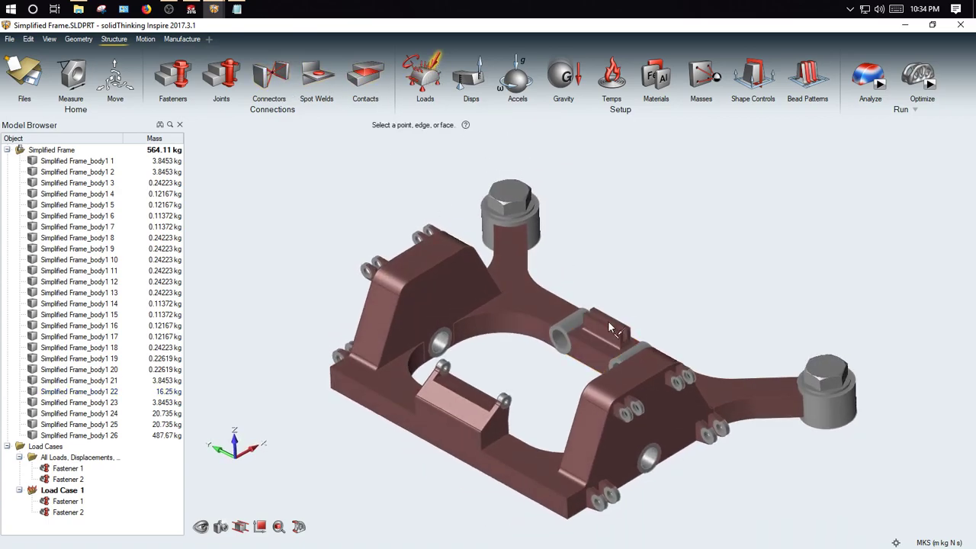
{"action": "scroll", "coordinate": [668, 424], "scroll_direction": "up", "scroll_amount": 5}
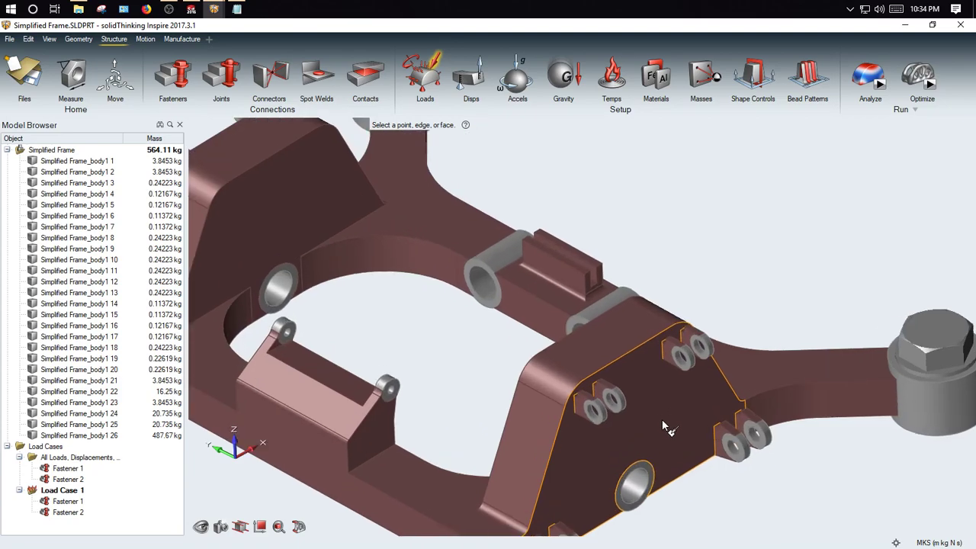
{"action": "scroll", "coordinate": [669, 426], "scroll_direction": "down", "scroll_amount": 5}
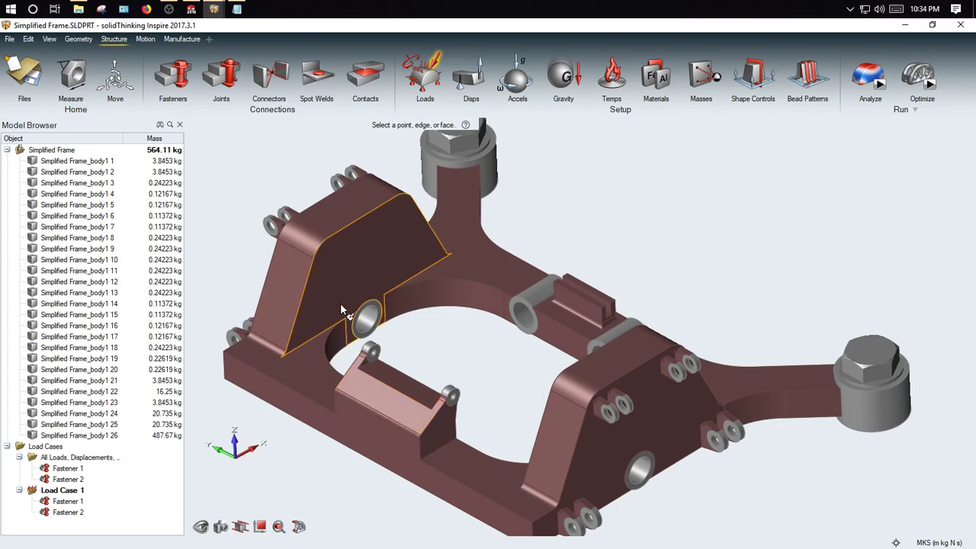
{"action": "scroll", "coordinate": [375, 369], "scroll_direction": "up", "scroll_amount": 2}
{"action": "scroll", "coordinate": [376, 369], "scroll_direction": "up", "scroll_amount": 2}
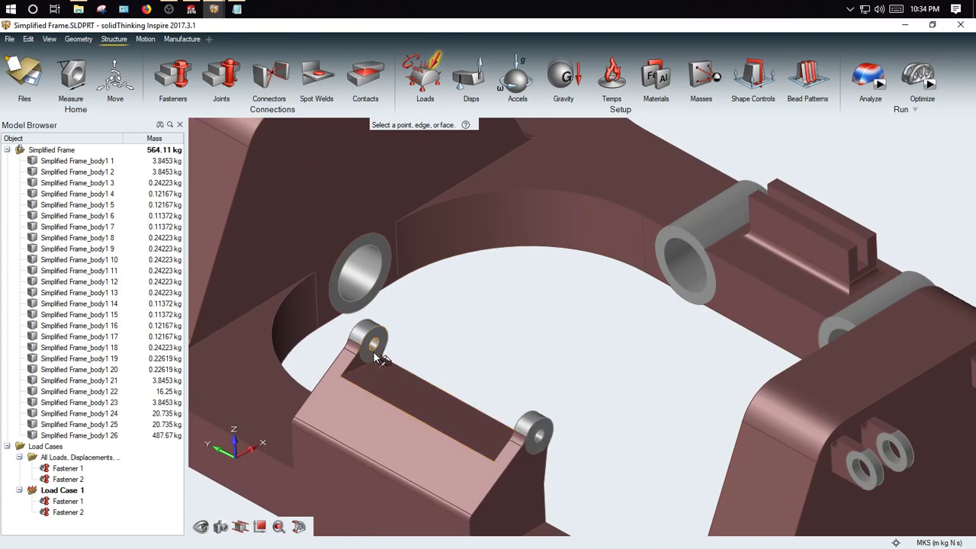
{"action": "scroll", "coordinate": [401, 348], "scroll_direction": "down", "scroll_amount": 5}
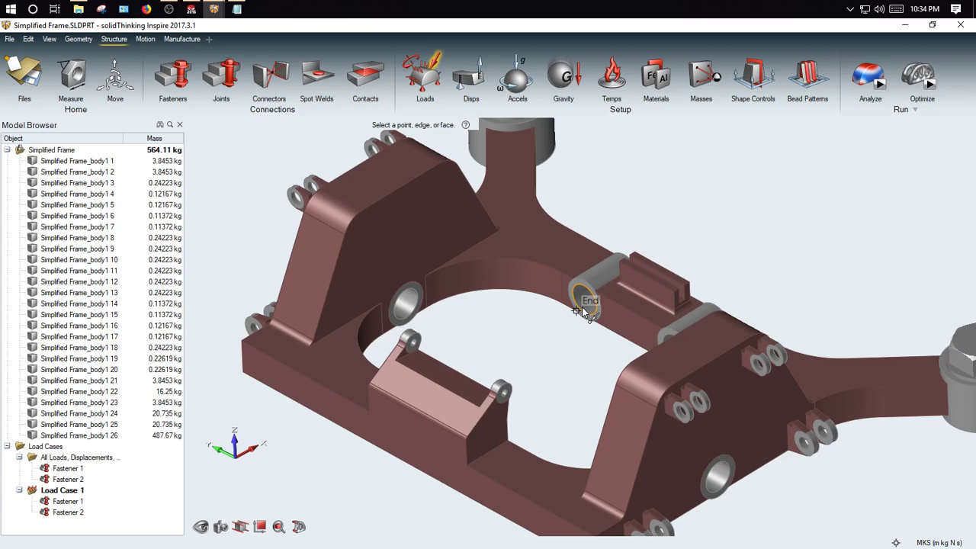
{"action": "scroll", "coordinate": [581, 309], "scroll_direction": "up", "scroll_amount": 3}
{"action": "left_click", "coordinate": [585, 299]}
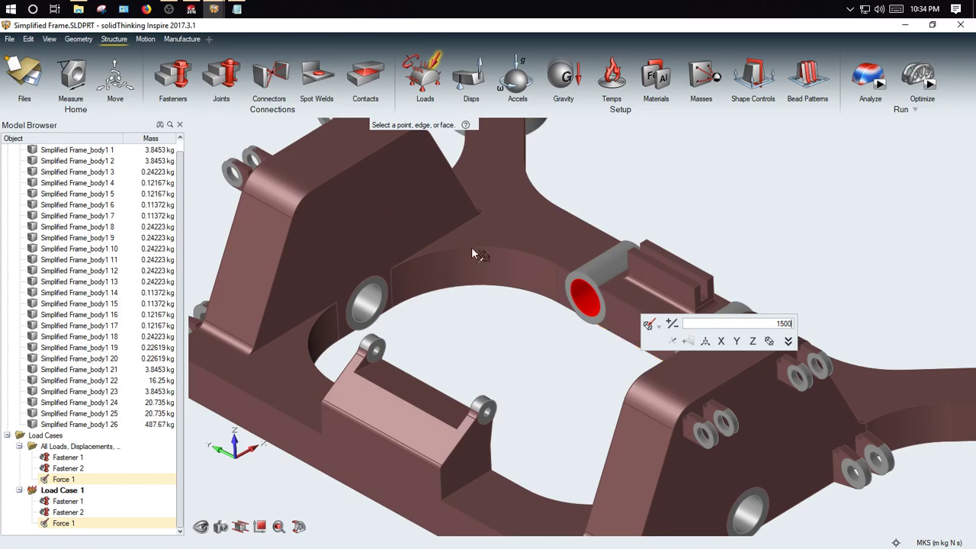
{"action": "left_click", "coordinate": [755, 345]}
{"action": "middle_click_drag", "start_coordinate": [609, 284], "coordinate": [766, 365]}
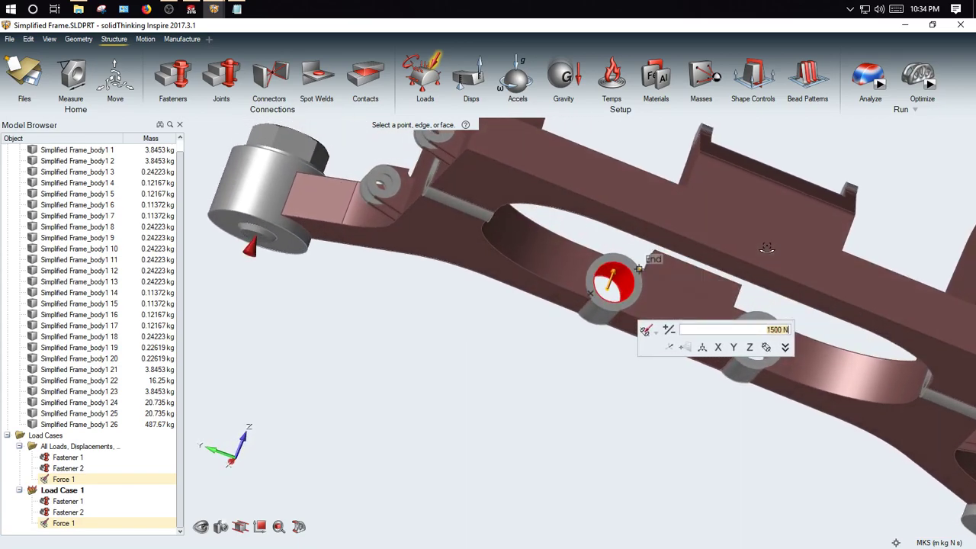
- Align the 1500 N force on the tube with the Z axis and deselect it
{"action": "left_click", "coordinate": [747, 352]}
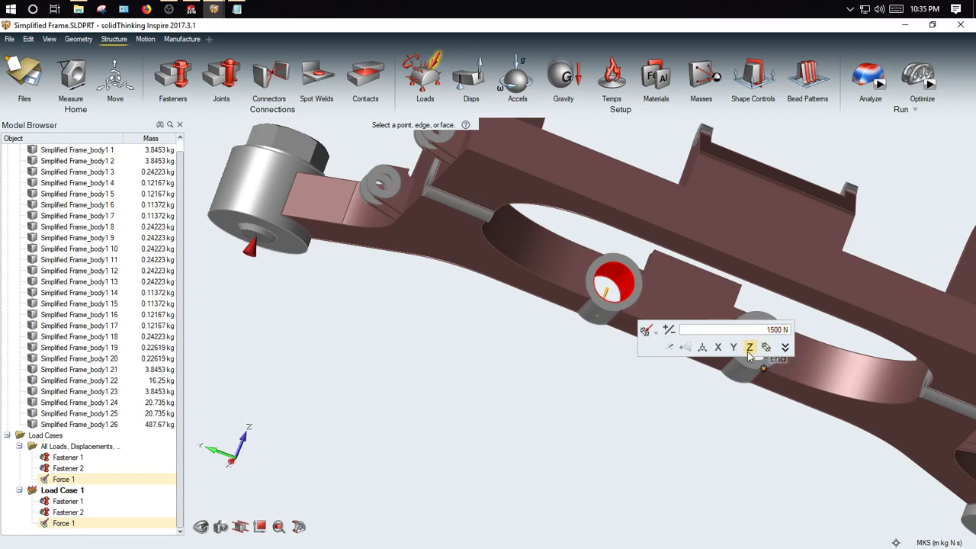
{"action": "left_click", "coordinate": [750, 427]}
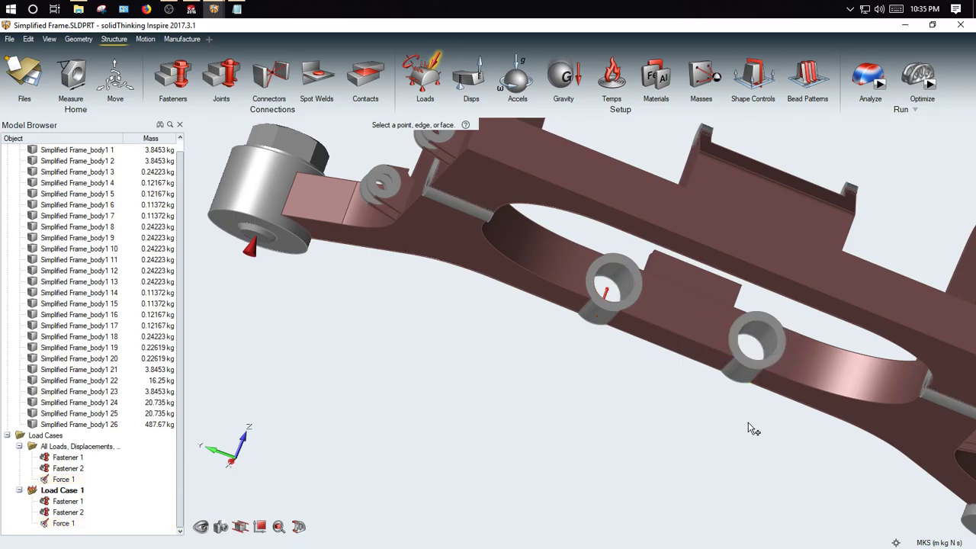
- Add a Symmetric shape control to the large main design space of the frame
{"action": "middle_click_drag", "start_coordinate": [671, 278], "coordinate": [555, 325]}
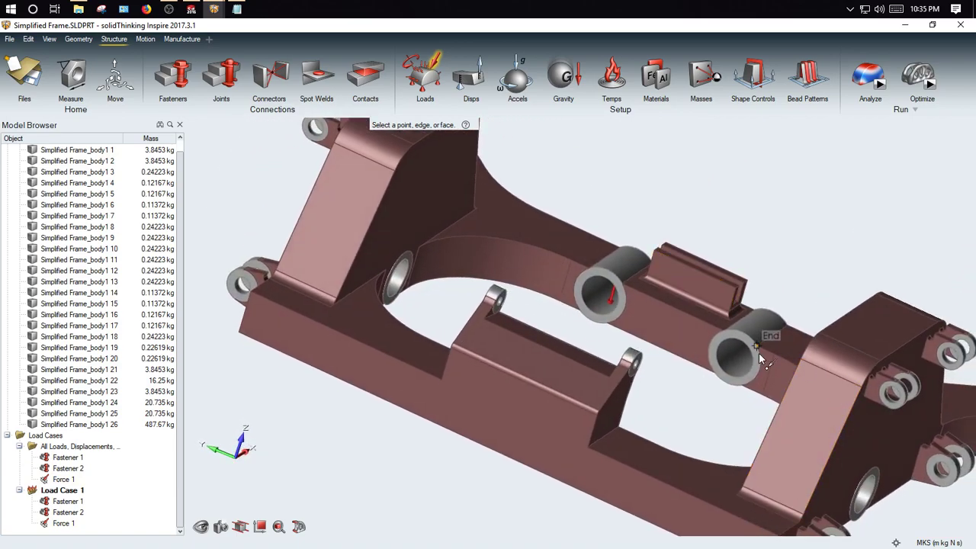
{"action": "scroll", "coordinate": [808, 396], "scroll_direction": "down", "scroll_amount": 5}
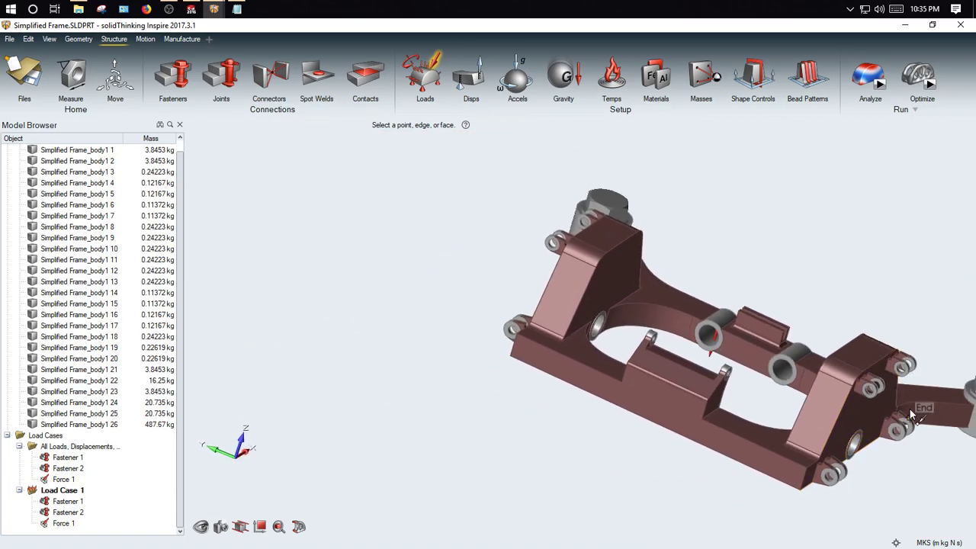
{"action": "right_click_drag", "start_coordinate": [897, 406], "coordinate": [723, 354]}
{"action": "right_click_drag", "start_coordinate": [446, 288], "coordinate": [469, 323]}
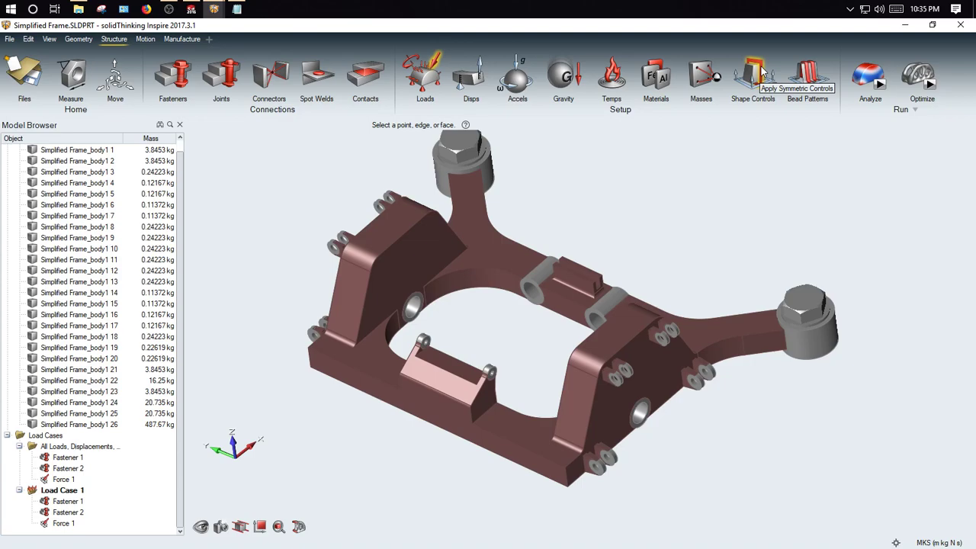
{"action": "left_click", "coordinate": [760, 68]}
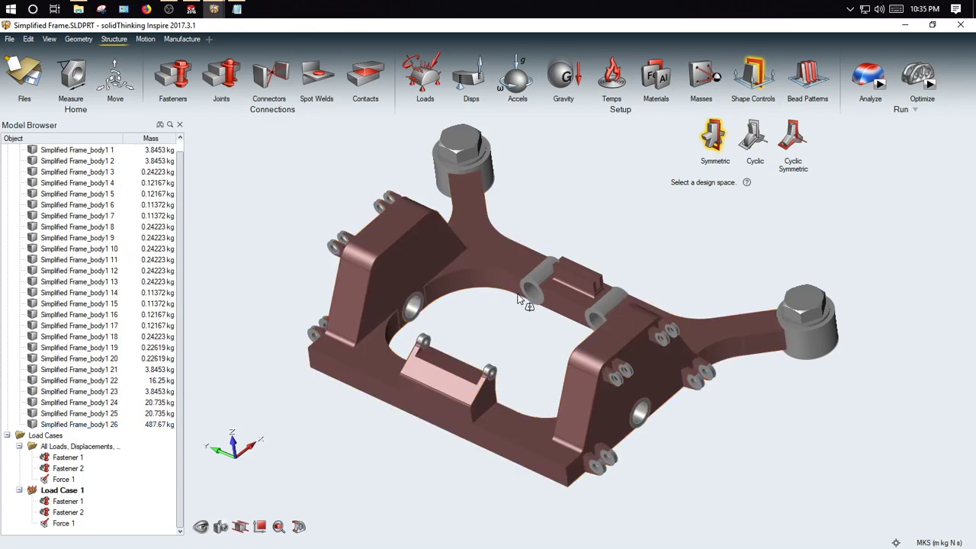
{"action": "left_click", "coordinate": [479, 416]}
{"action": "right_click_drag", "start_coordinate": [515, 263], "coordinate": [534, 263]}
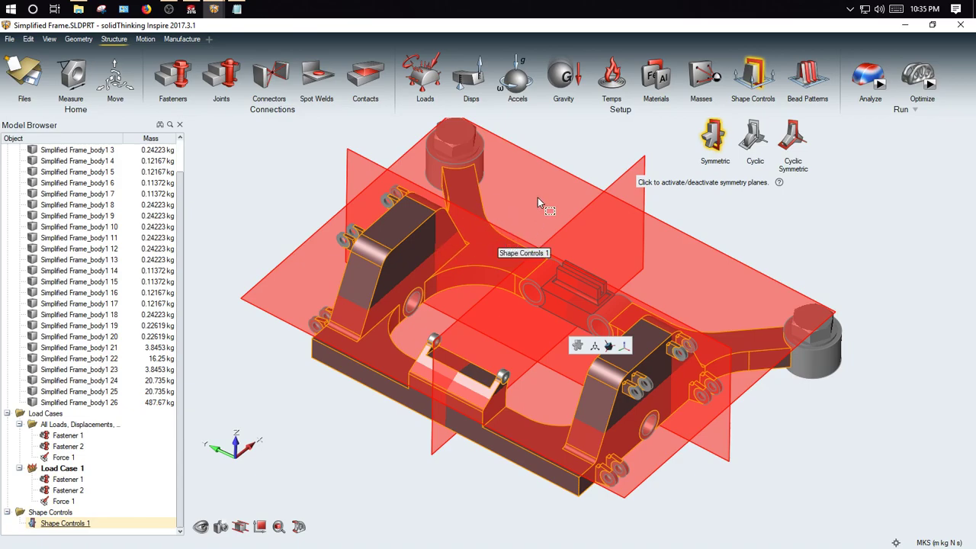
- Deactivate the horizontal XY and vertical YZ symmetry planes, keeping only the XZ plane that divides the frame into mirrored halves
{"action": "left_click", "coordinate": [500, 245]}
{"action": "left_click", "coordinate": [367, 190]}
{"action": "mouse_move", "coordinate": [520, 434]}
{"action": "middle_mouse_down"}
{"action": "mouse_move", "coordinate": [513, 475]}
{"action": "mouse_move", "coordinate": [522, 414]}
{"action": "mouse_move", "coordinate": [532, 428]}
{"action": "middle_mouse_up"}
{"action": "scroll", "coordinate": [532, 429], "scroll_direction": "down", "scroll_amount": 2}
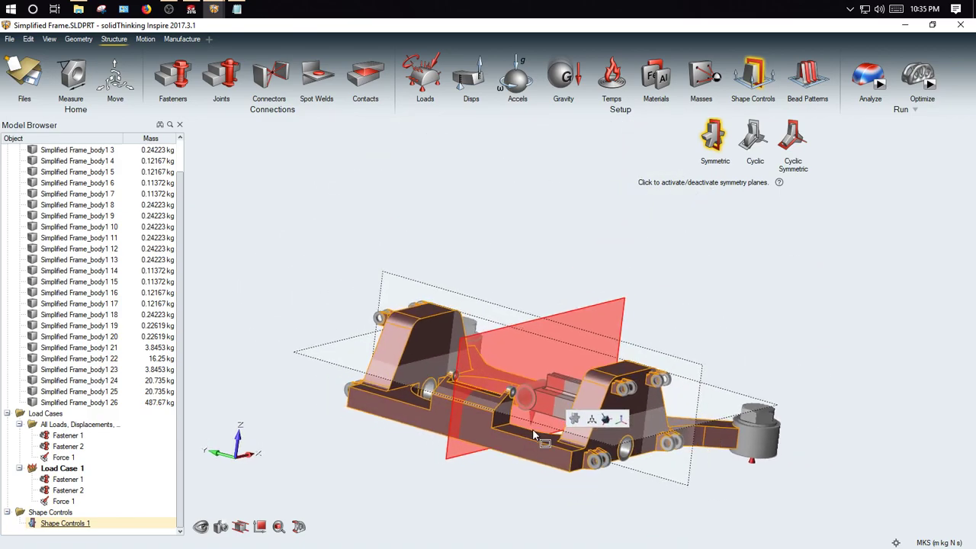
{"action": "left_click", "coordinate": [689, 268]}
{"action": "middle_click_drag", "start_coordinate": [468, 373], "coordinate": [610, 442]}
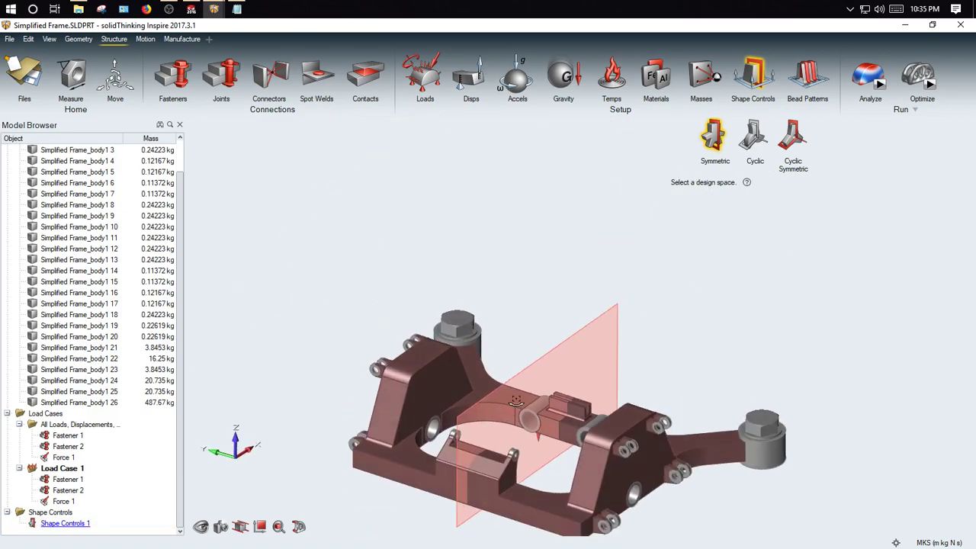
{"action": "middle_click_drag", "start_coordinate": [667, 472], "coordinate": [640, 495]}
{"action": "right_click_drag", "start_coordinate": [634, 455], "coordinate": [645, 392]}
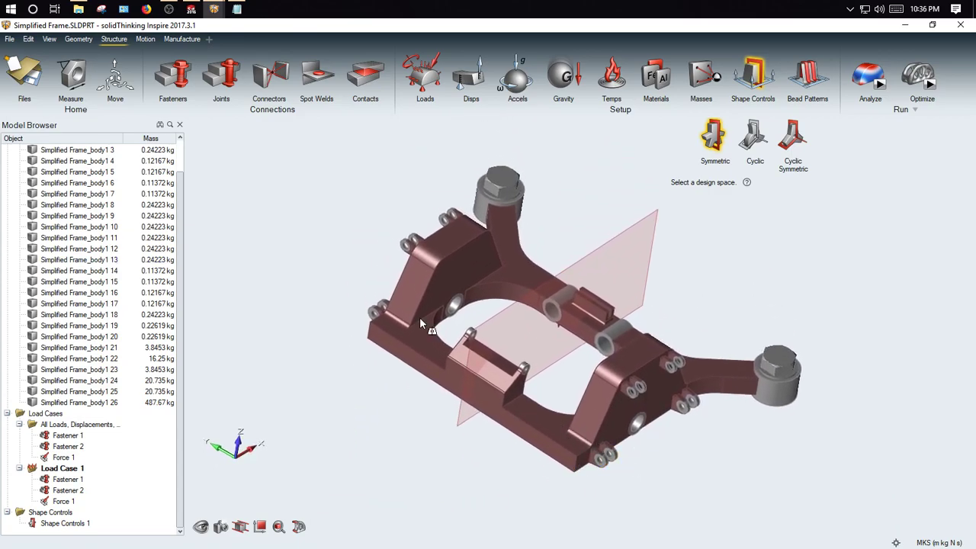
- Apply a Split Draw shape control with a horizontal parting plane to the main frame design space
{"action": "left_click", "coordinate": [754, 78]}
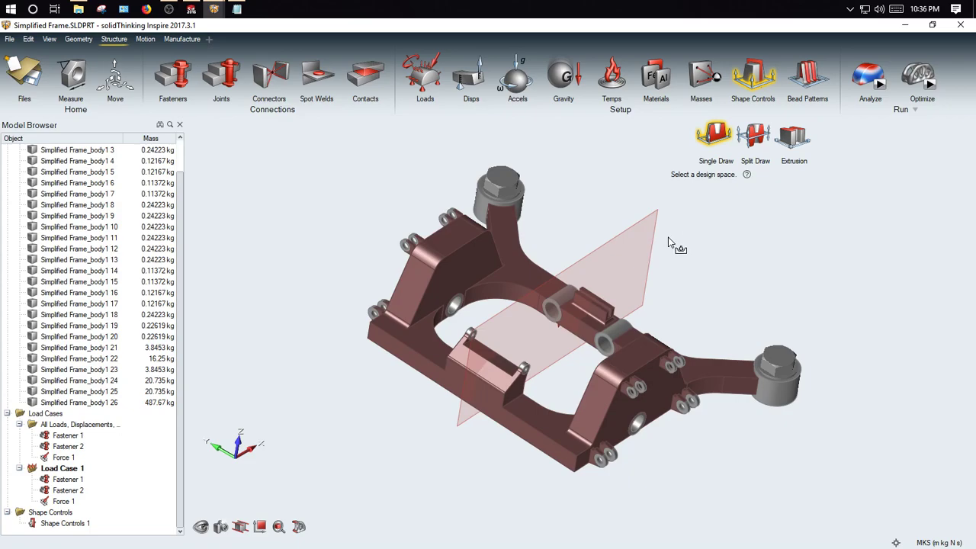
{"action": "right_click_drag", "start_coordinate": [453, 274], "coordinate": [421, 284]}
{"action": "middle_click_drag", "start_coordinate": [421, 283], "coordinate": [420, 287]}
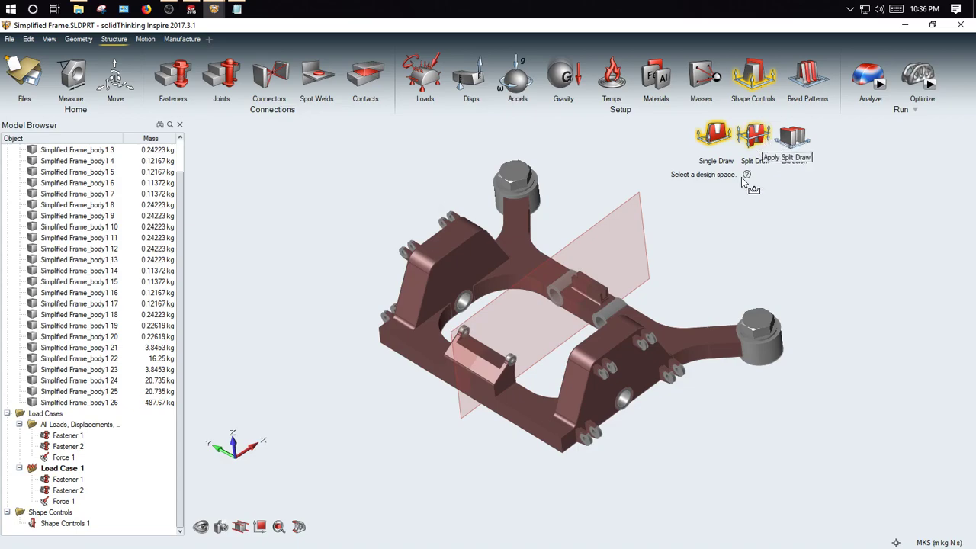
{"action": "right_click_drag", "start_coordinate": [585, 311], "coordinate": [579, 305]}
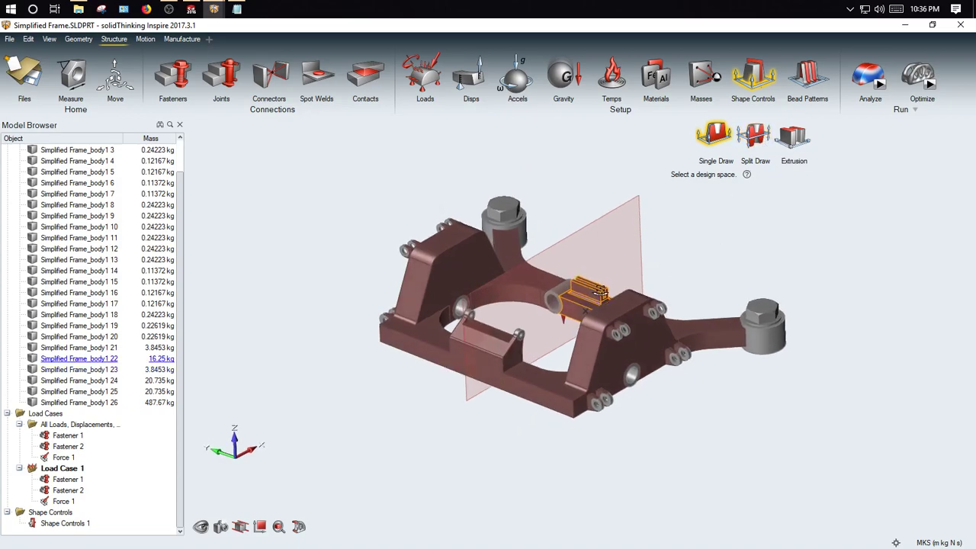
{"action": "left_click", "coordinate": [753, 134]}
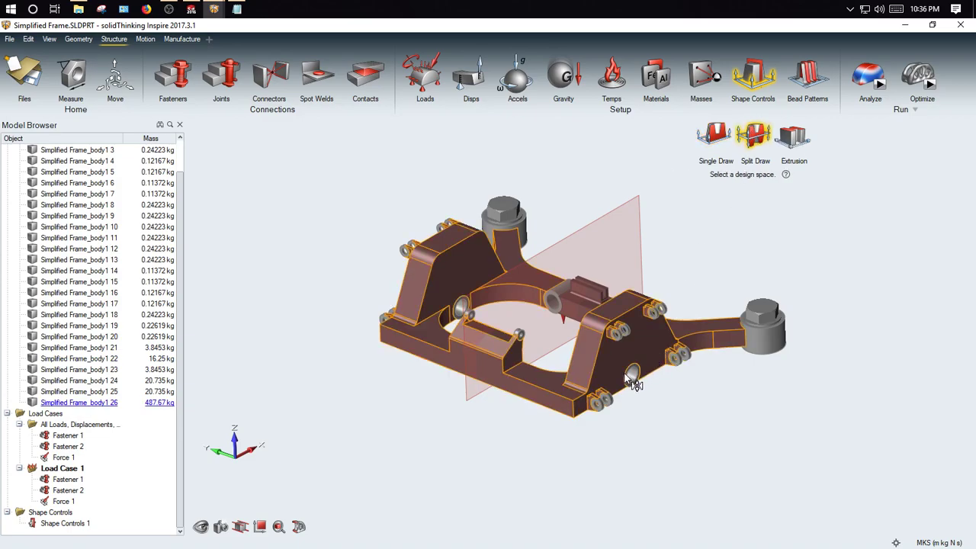
{"action": "left_click", "coordinate": [561, 391]}
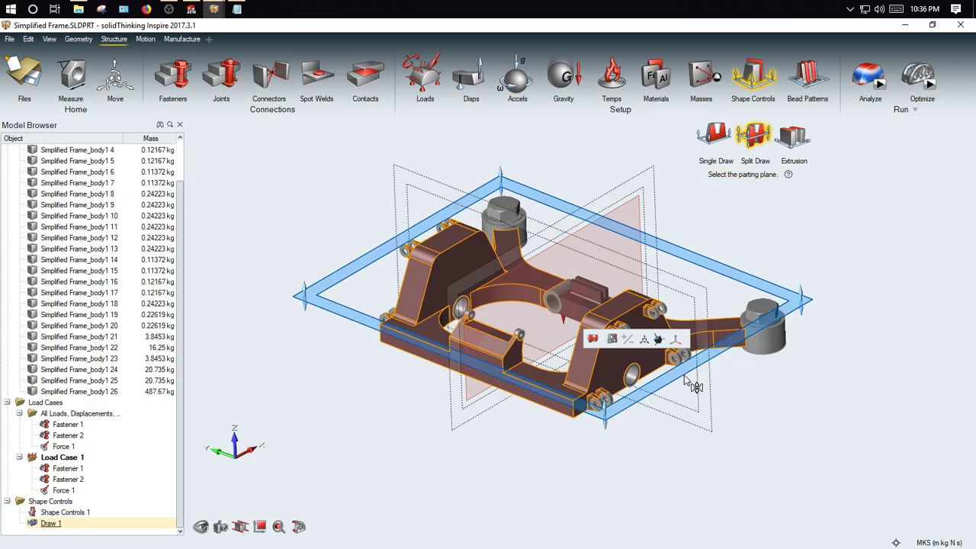
{"action": "left_click", "coordinate": [790, 417]}
- Examine the draw parting plane and the symmetry plane around the frame, and leave the Split Draw tool
{"action": "mouse_move", "coordinate": [684, 386]}
{"action": "middle_mouse_down"}
{"action": "mouse_move", "coordinate": [697, 438]}
{"action": "mouse_move", "coordinate": [690, 372]}
{"action": "middle_mouse_up"}
{"action": "middle_click_drag", "start_coordinate": [619, 345], "coordinate": [642, 329]}
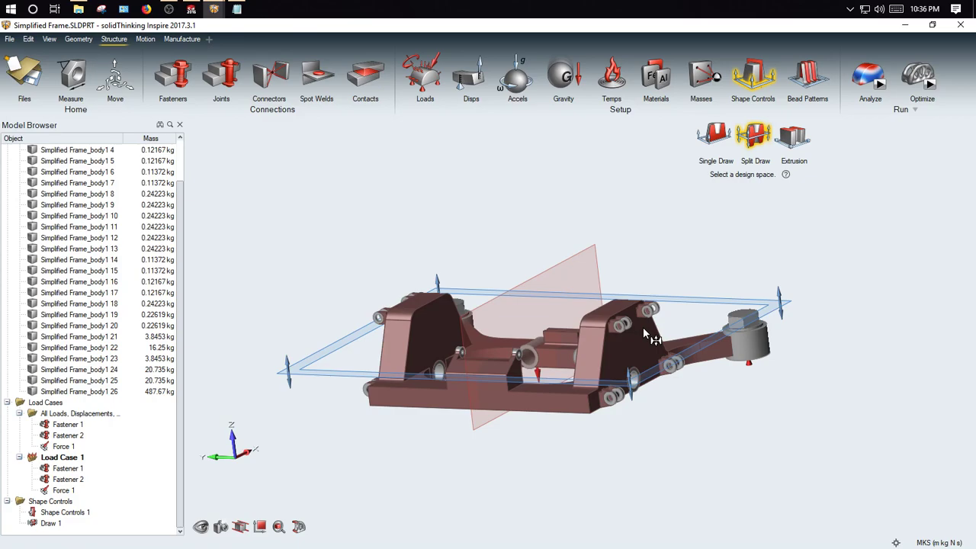
{"action": "middle_click_drag", "start_coordinate": [643, 327], "coordinate": [636, 386]}
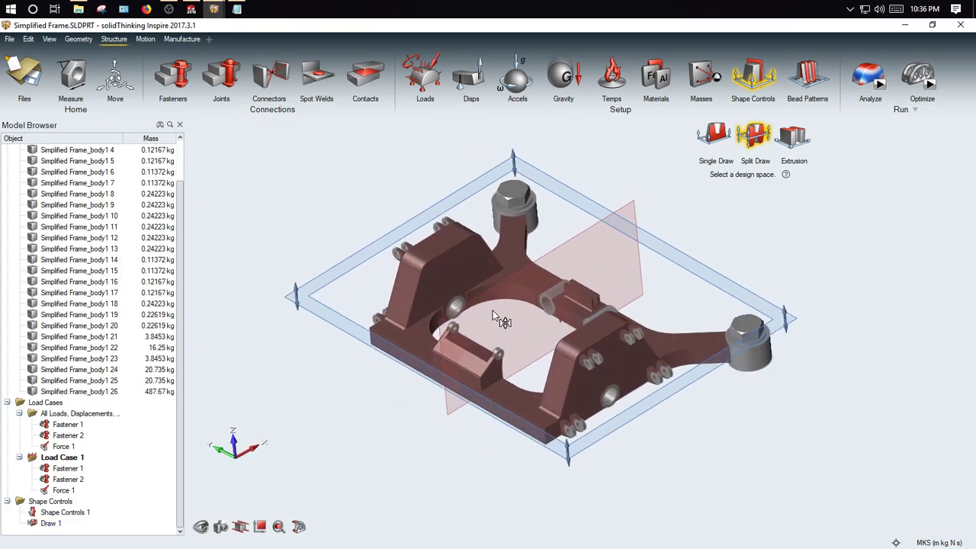
{"action": "middle_click_drag", "start_coordinate": [458, 270], "coordinate": [475, 259]}
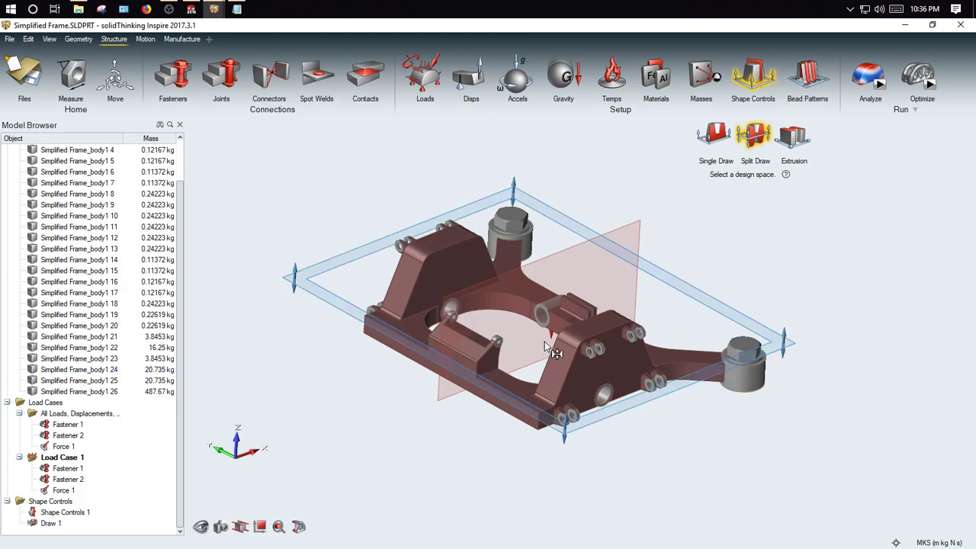
{"action": "middle_click_drag", "start_coordinate": [479, 283], "coordinate": [476, 256]}
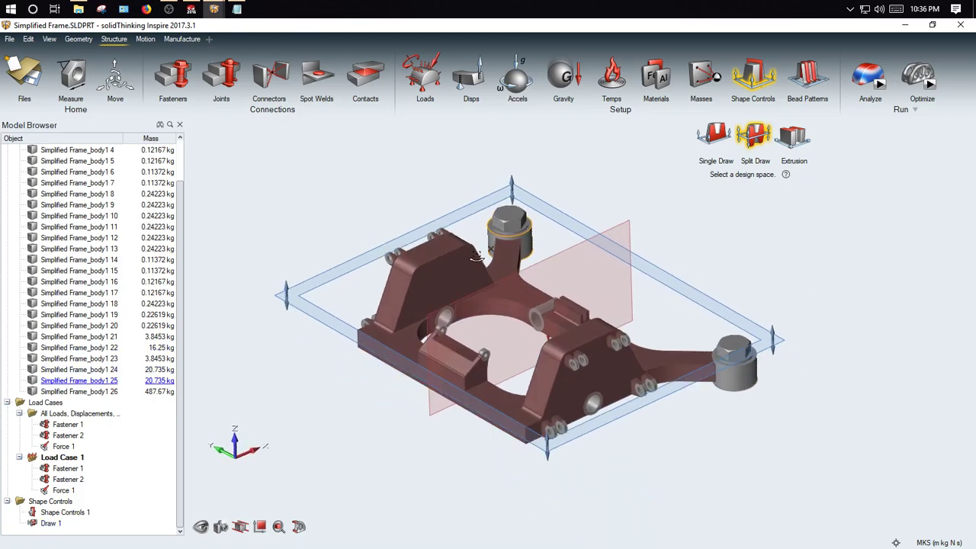
{"action": "left_click", "coordinate": [746, 143]}
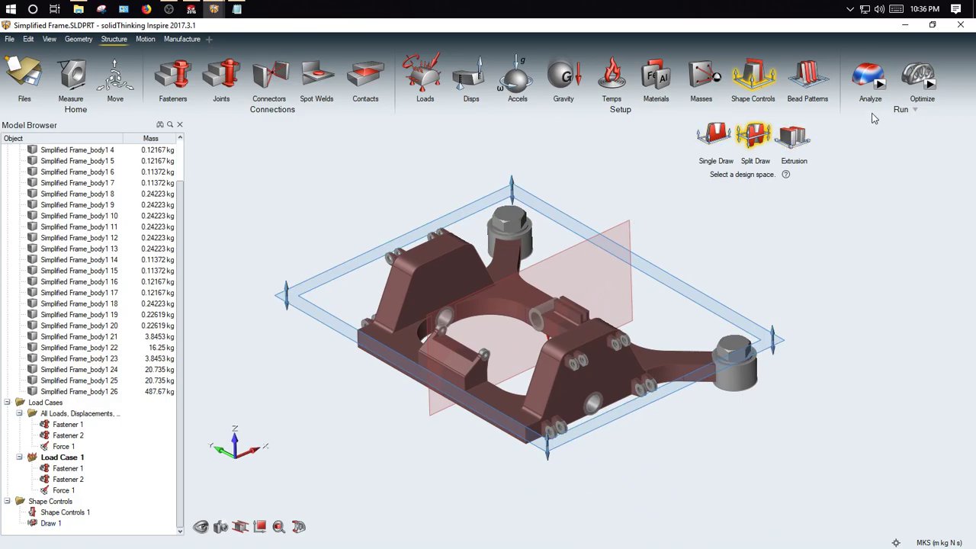
{"action": "left_click", "coordinate": [760, 91]}
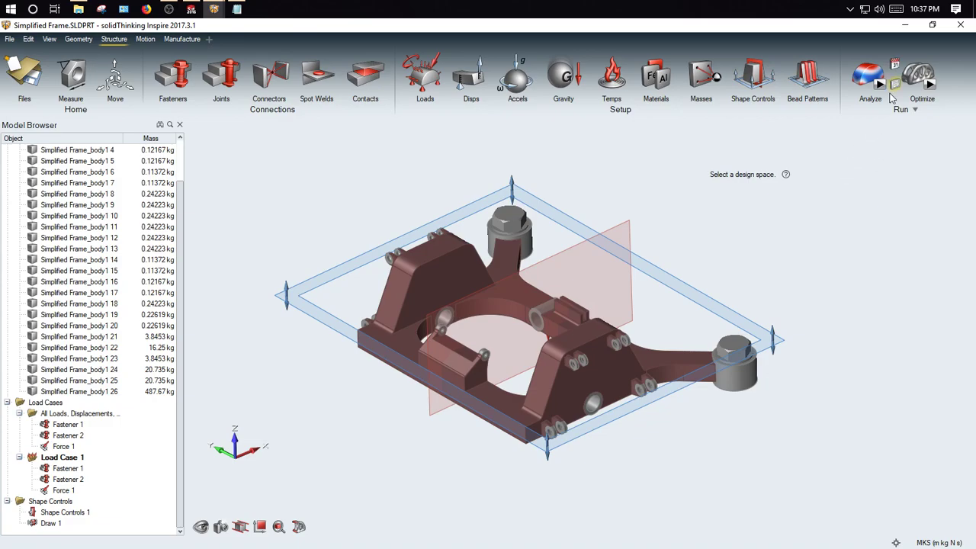
- Look through the mass target options in the Run Optimization settings, and open the Run Analysis settings instead
{"action": "left_click", "coordinate": [929, 85]}
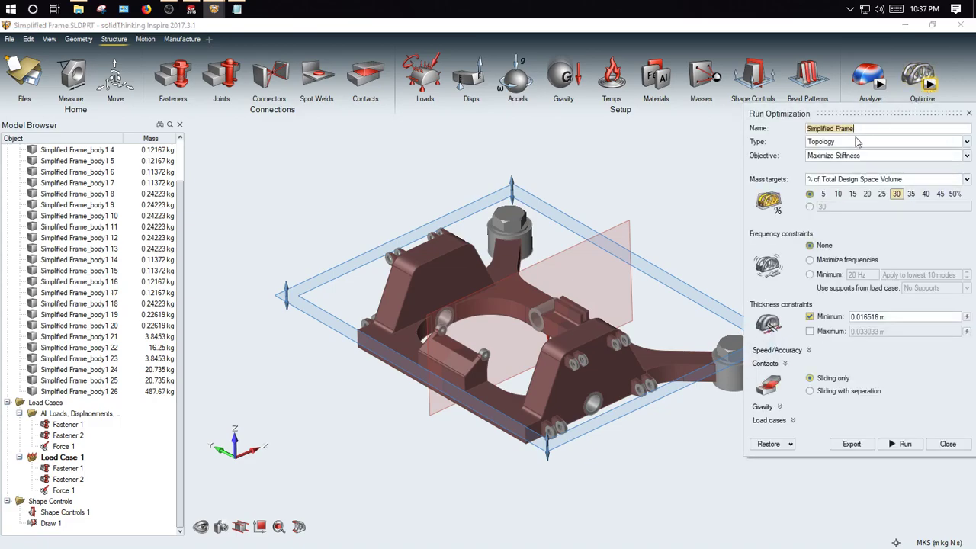
{"action": "left_click_drag", "start_coordinate": [854, 112], "coordinate": [806, 123]}
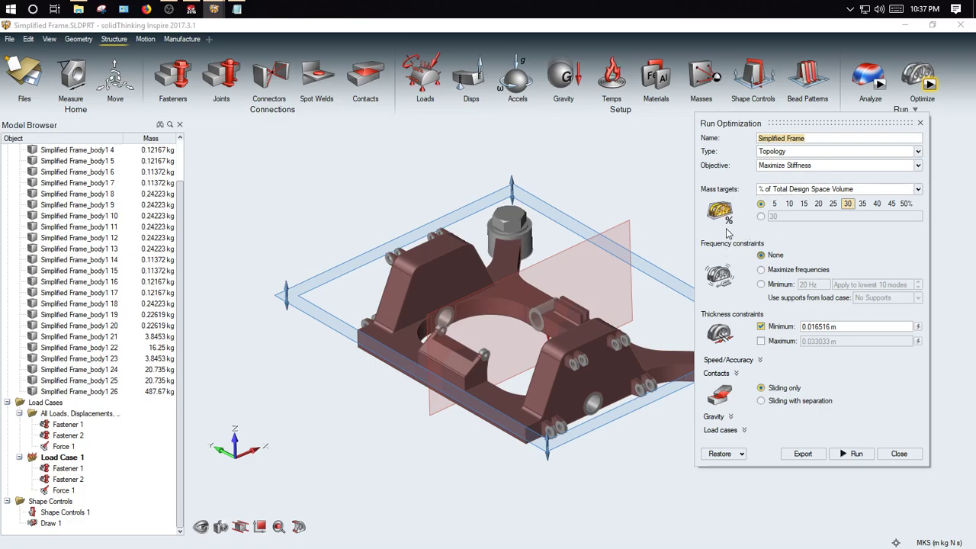
{"action": "left_click", "coordinate": [783, 188]}
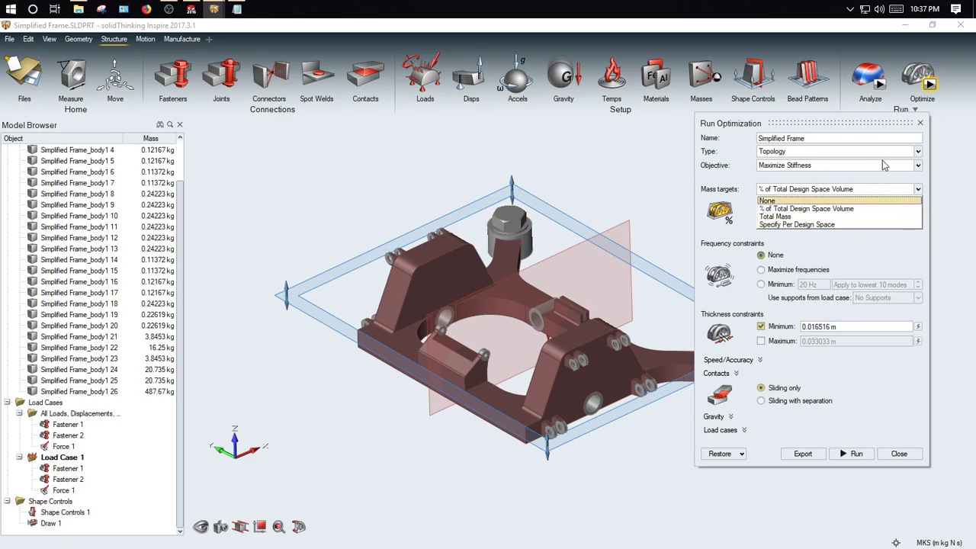
{"action": "left_click", "coordinate": [906, 456]}
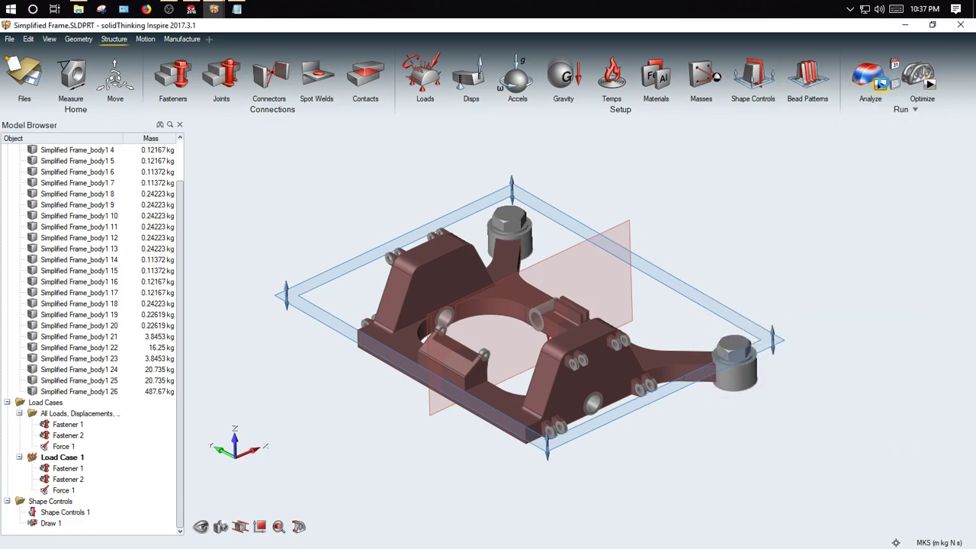
{"action": "left_click", "coordinate": [882, 84]}
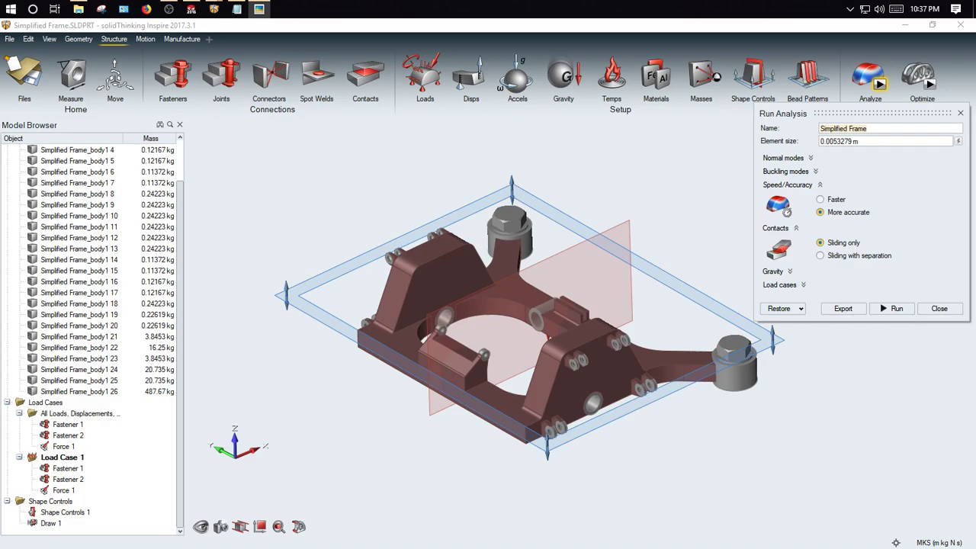
- Examine the frame's tension/compression, major principal stress and displacement result images in Picasa Photo Viewer, and close the viewer
{"action": "left_click_drag", "start_coordinate": [975, 65], "coordinate": [684, 87]}
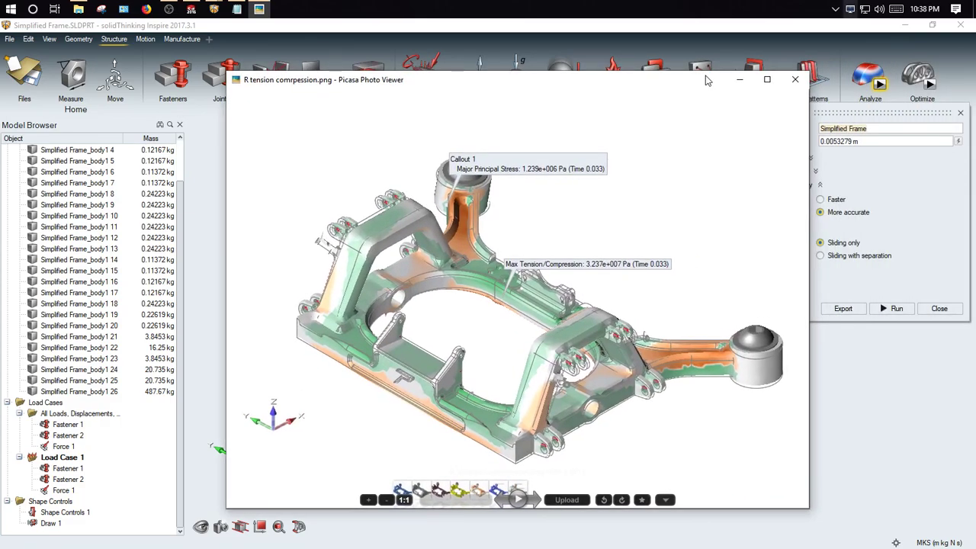
{"action": "left_click", "coordinate": [770, 82]}
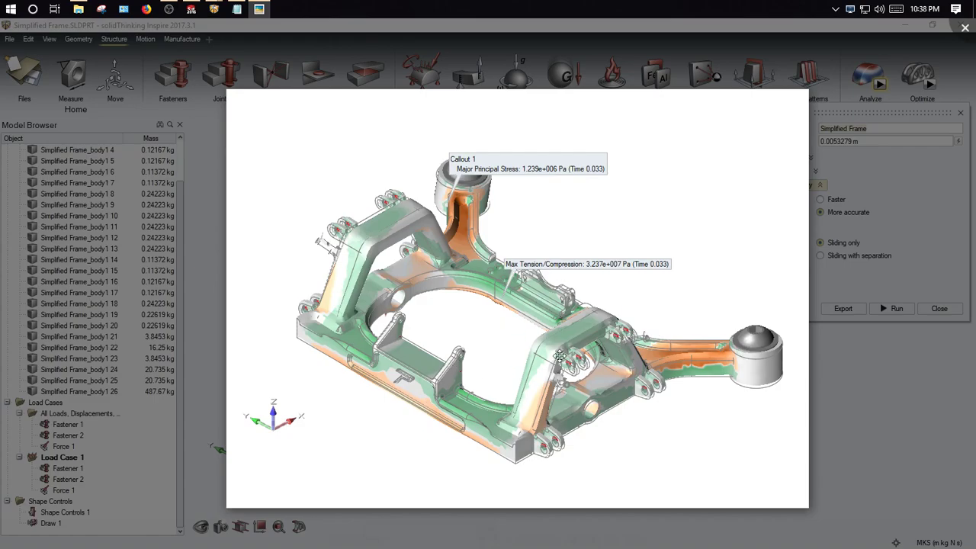
{"action": "key", "text": "Right"}
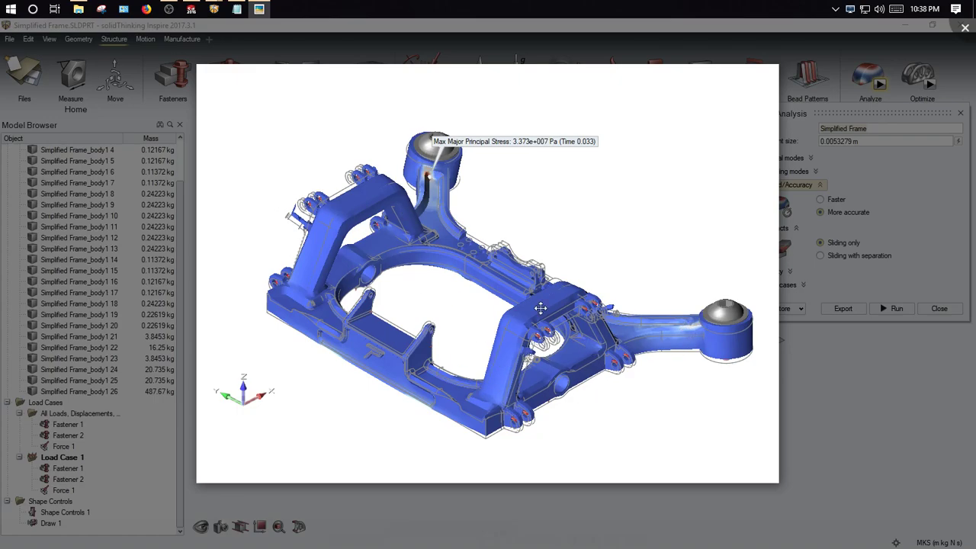
{"action": "key", "text": "Right"}
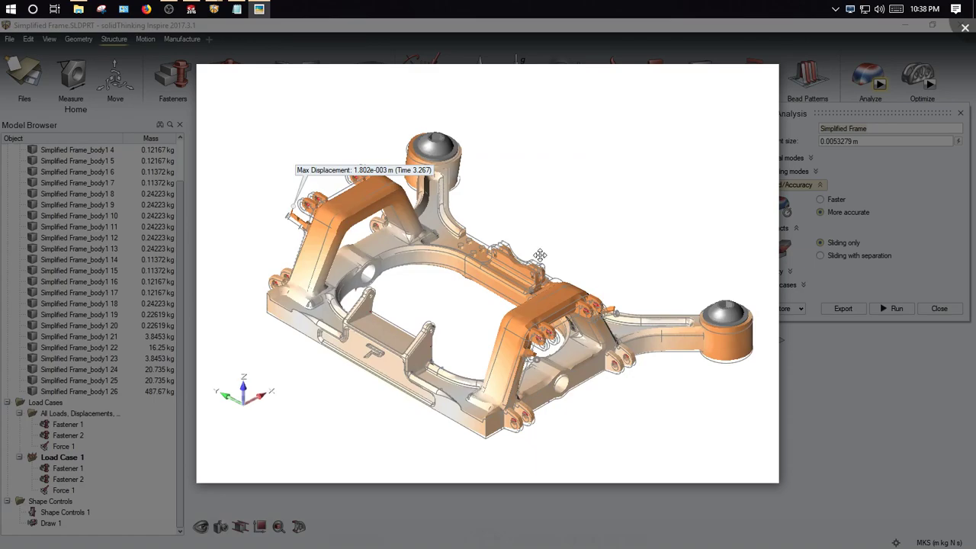
{"action": "left_click", "coordinate": [966, 29]}
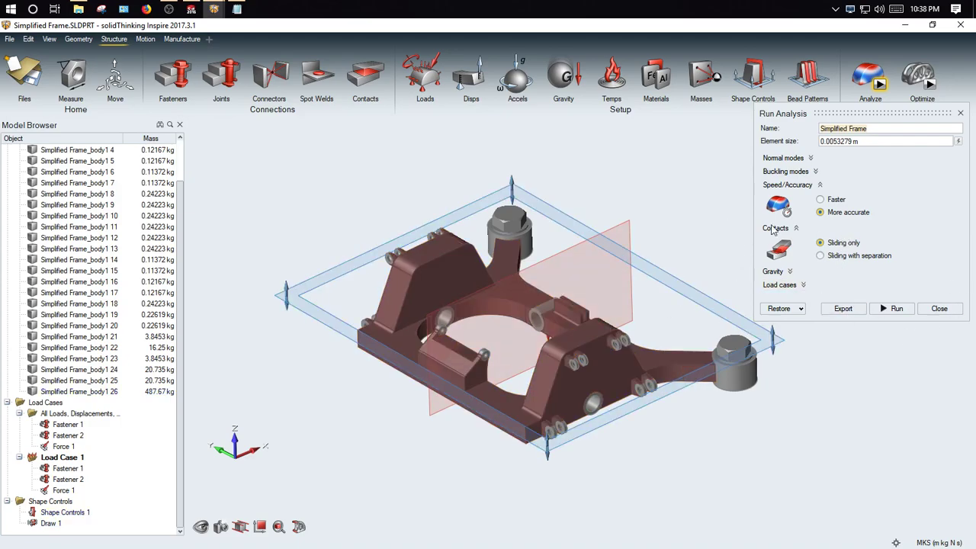
- Close the Run Analysis settings without running, and bring up the Run Optimization settings again
{"action": "left_click", "coordinate": [936, 318]}
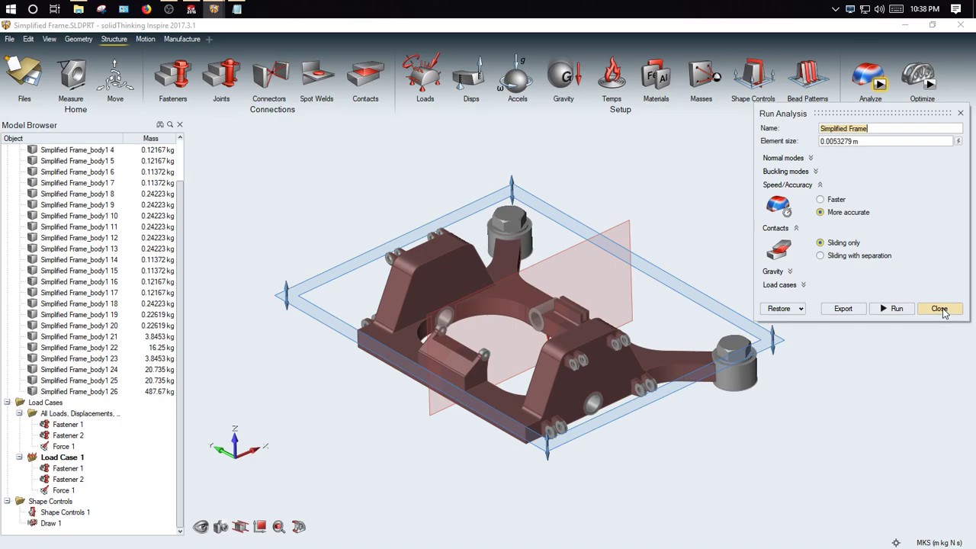
{"action": "left_click", "coordinate": [940, 309]}
{"action": "left_click", "coordinate": [931, 85]}
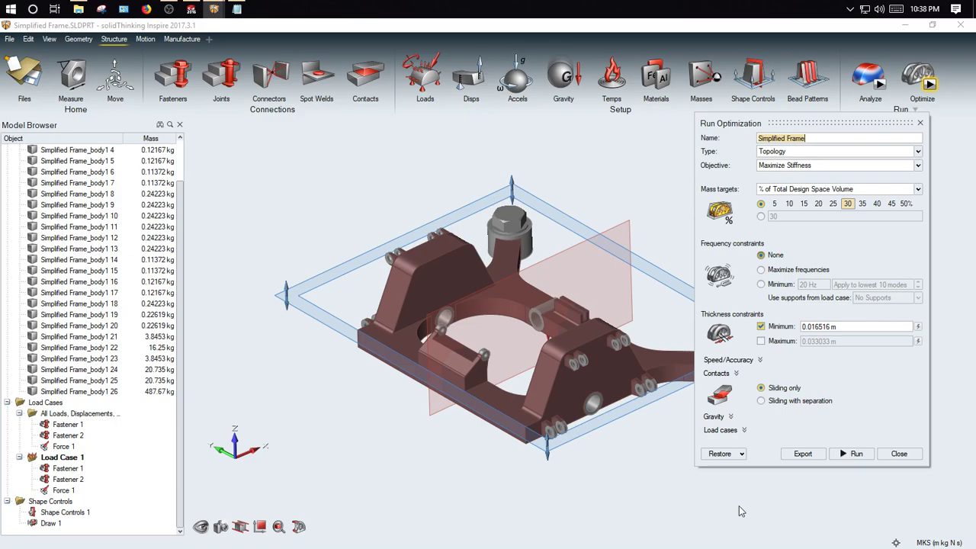
{"action": "left_click", "coordinate": [885, 459]}
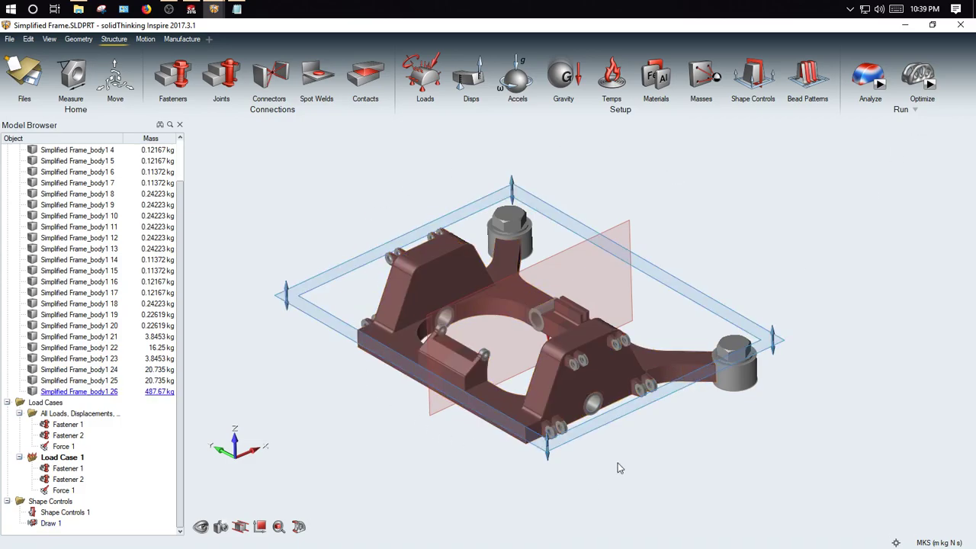
{"action": "left_click", "coordinate": [930, 84]}
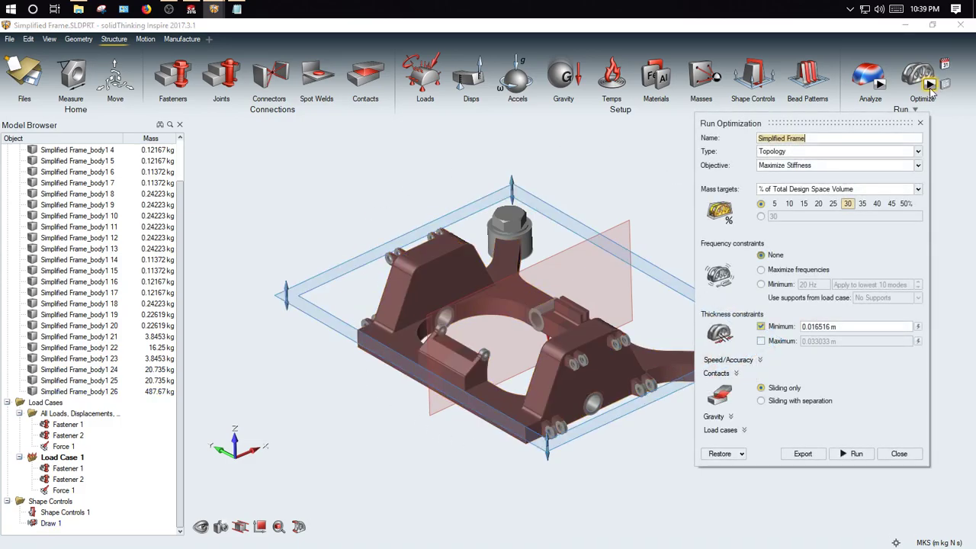
- Close the Run Optimization settings without running and switch to the Simplified Frame V2 model holding the optimised result
{"action": "left_click", "coordinate": [899, 454]}
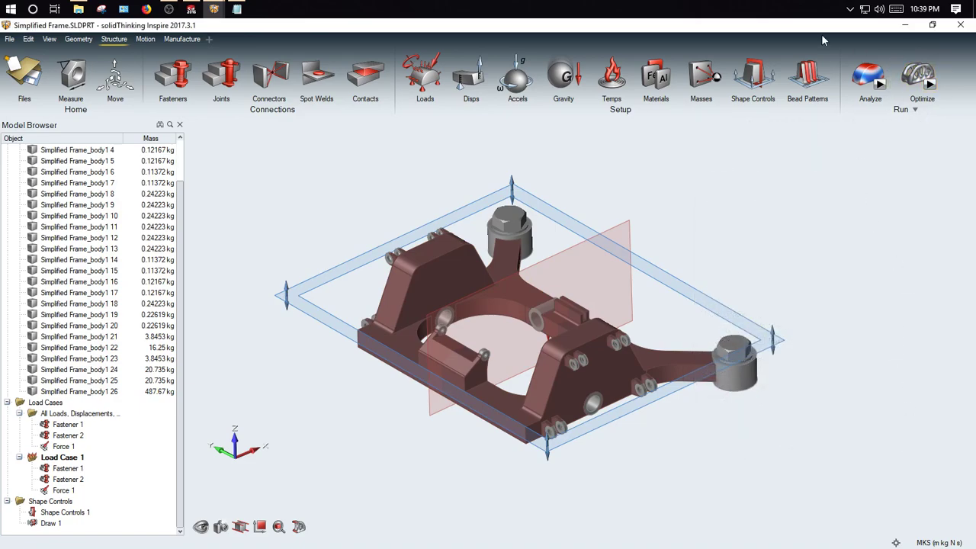
{"action": "left_click", "coordinate": [905, 25]}
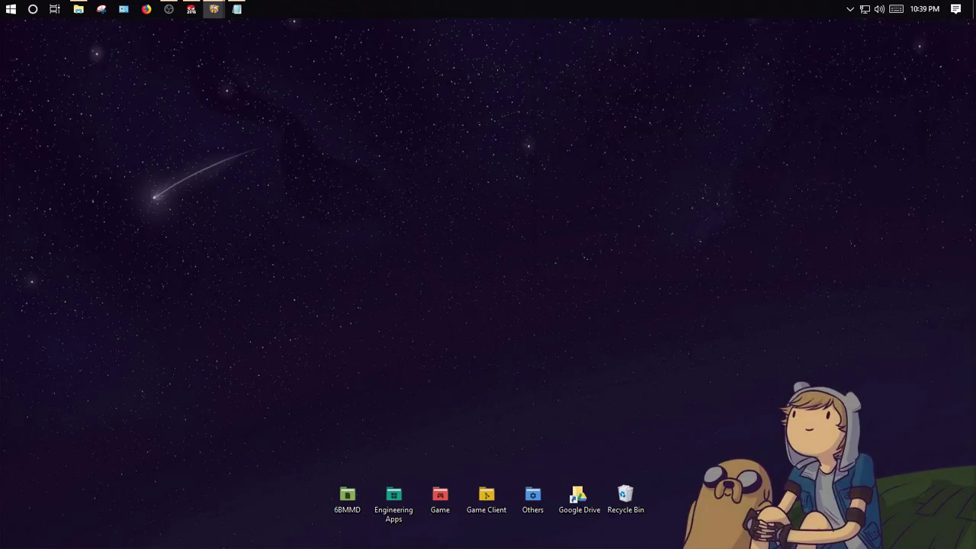
{"action": "left_click", "coordinate": [214, 9]}
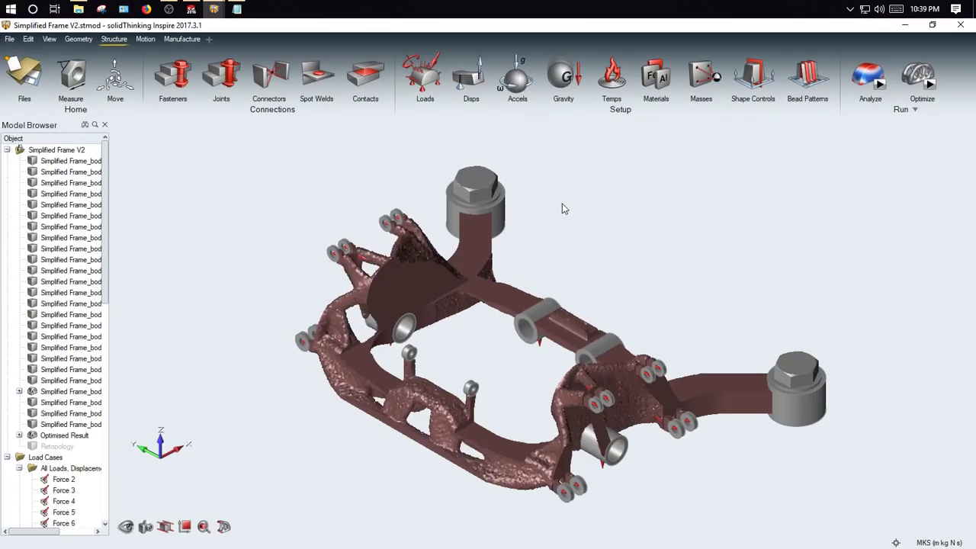
- Examine the optimised frame's organic shape from several sides, including the front bar, side brackets and bolt arms
{"action": "right_click_drag", "start_coordinate": [589, 343], "coordinate": [514, 469]}
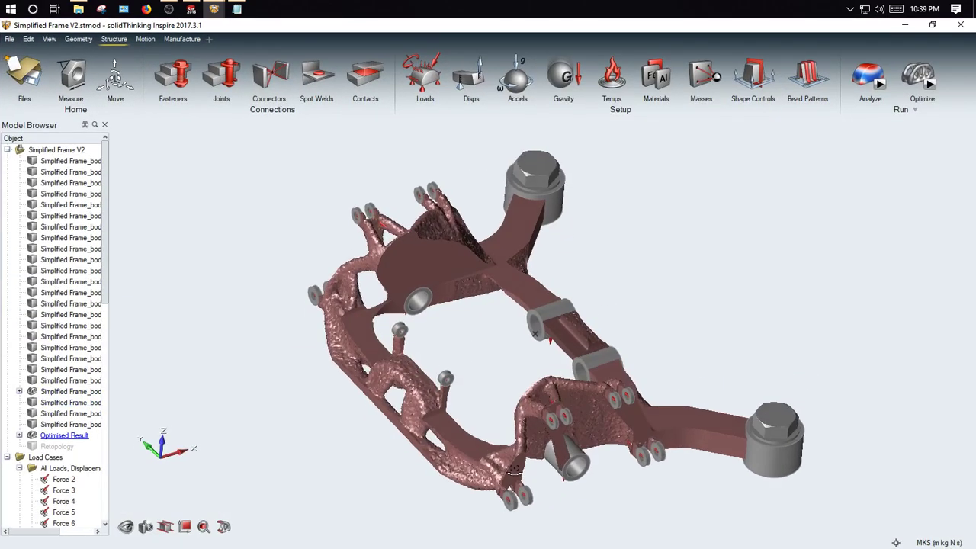
{"action": "mouse_move", "coordinate": [362, 338]}
{"action": "right_mouse_down"}
{"action": "mouse_move", "coordinate": [352, 329]}
{"action": "mouse_move", "coordinate": [371, 302]}
{"action": "mouse_move", "coordinate": [420, 303]}
{"action": "mouse_move", "coordinate": [392, 323]}
{"action": "mouse_move", "coordinate": [507, 393]}
{"action": "right_mouse_up"}
{"action": "mouse_move", "coordinate": [626, 452]}
{"action": "right_mouse_down"}
{"action": "mouse_move", "coordinate": [617, 407]}
{"action": "mouse_move", "coordinate": [580, 403]}
{"action": "mouse_move", "coordinate": [656, 394]}
{"action": "right_mouse_up"}
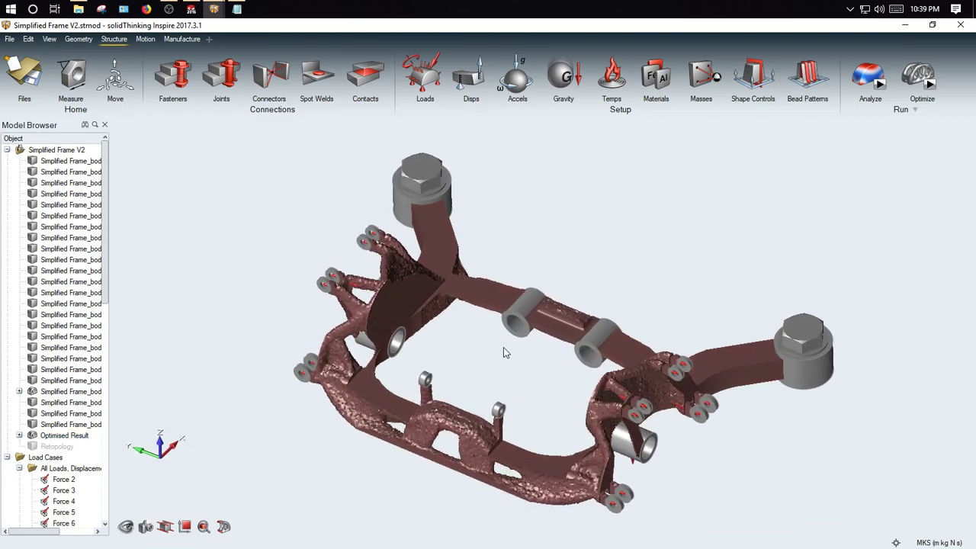
{"action": "scroll", "coordinate": [326, 295], "scroll_direction": "up", "scroll_amount": 2}
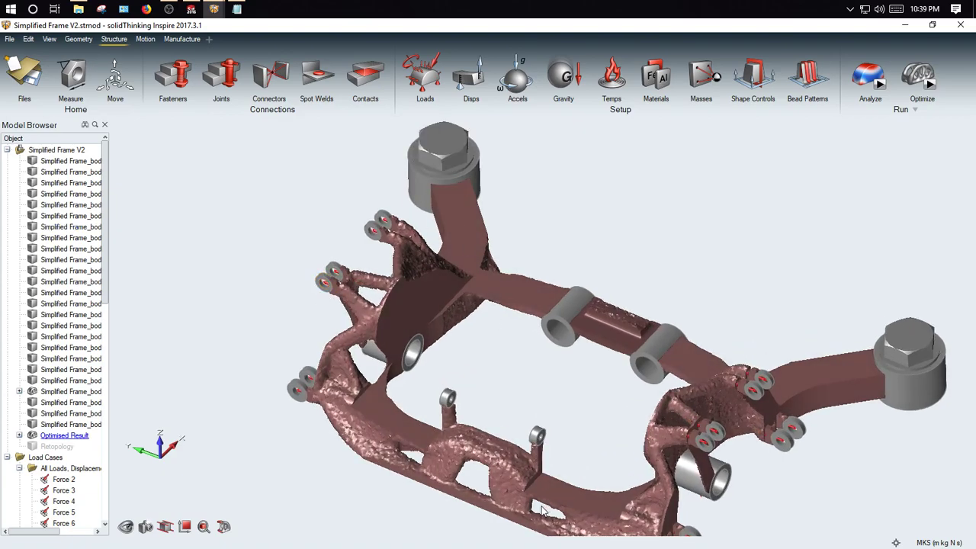
{"action": "right_click_drag", "start_coordinate": [510, 383], "coordinate": [435, 336]}
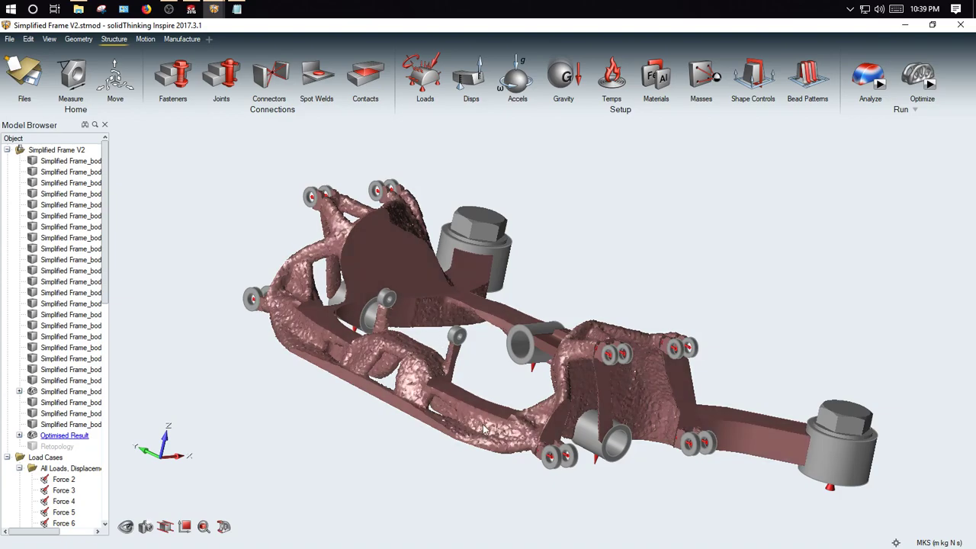
{"action": "right_click_drag", "start_coordinate": [428, 385], "coordinate": [385, 402]}
{"action": "right_click_drag", "start_coordinate": [385, 363], "coordinate": [490, 305]}
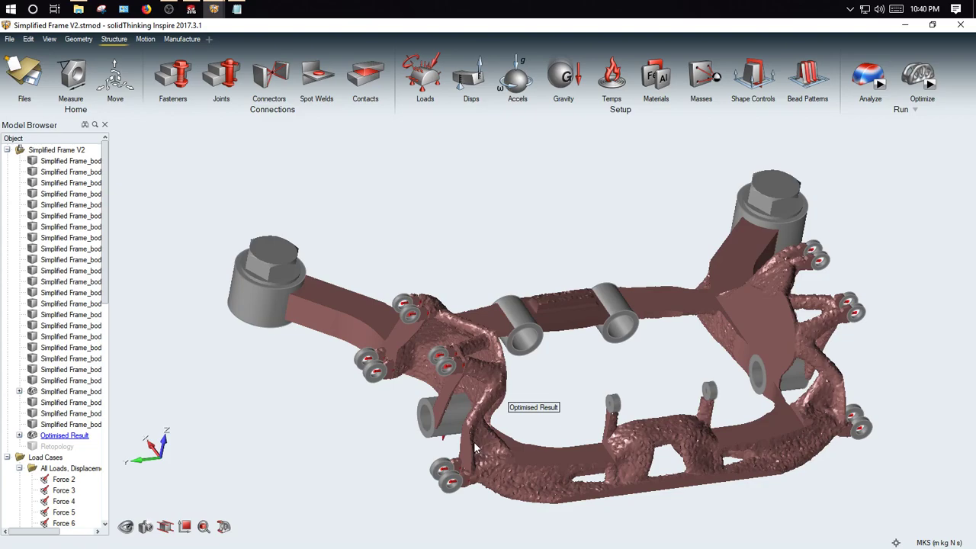
- Create a new PolyNURBS part with a cage surrounding the Optimised Result body
{"action": "left_click", "coordinate": [74, 40]}
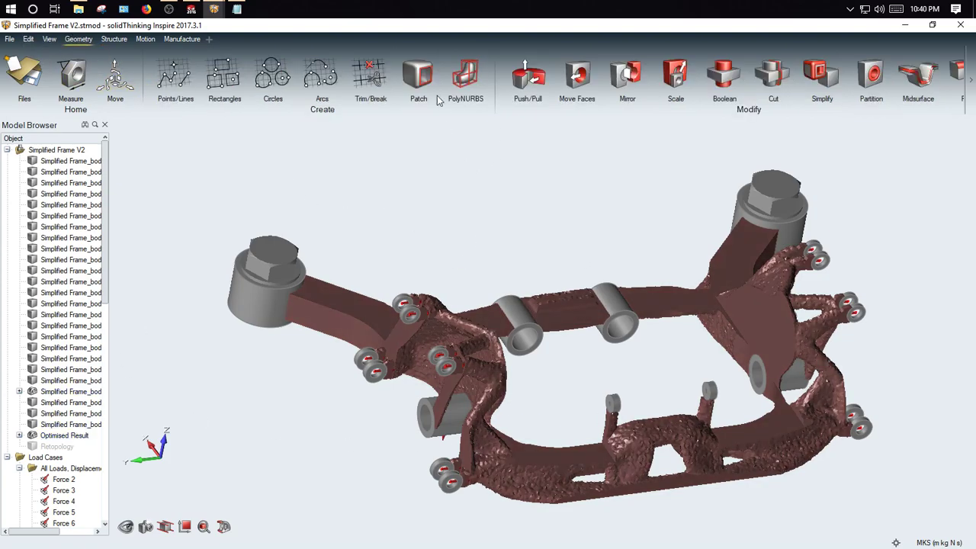
{"action": "left_click", "coordinate": [465, 80]}
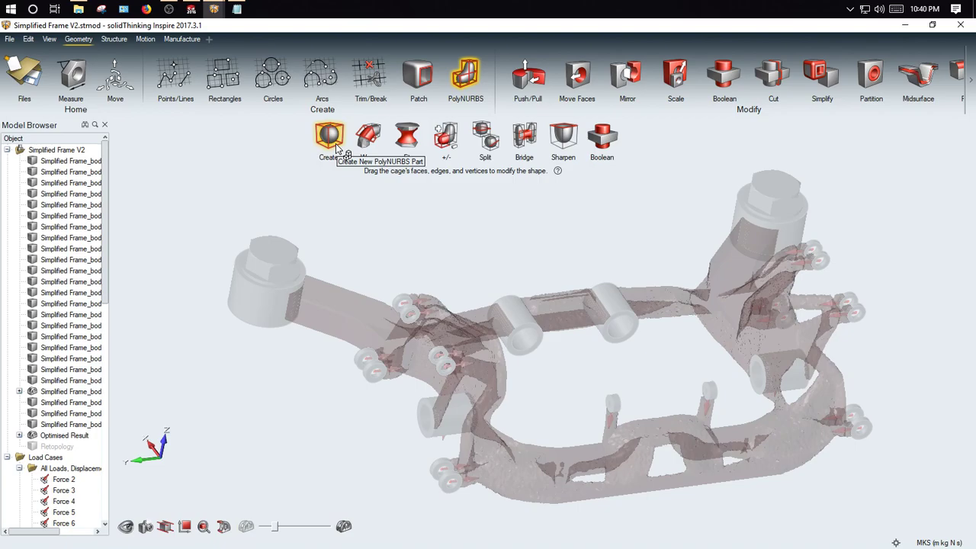
{"action": "scroll", "coordinate": [596, 451], "scroll_direction": "down", "scroll_amount": 3}
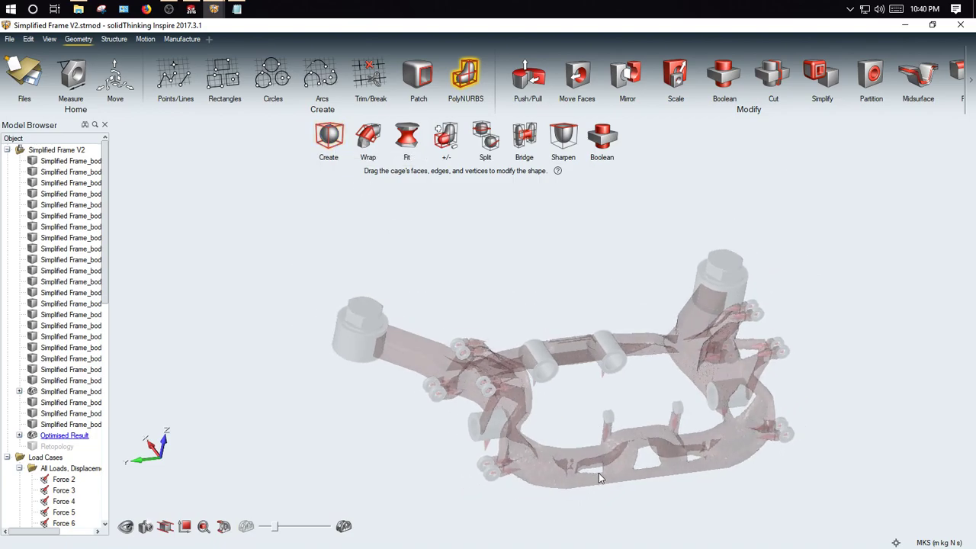
{"action": "right_click_drag", "start_coordinate": [599, 473], "coordinate": [588, 447], "text": "ctrl"}
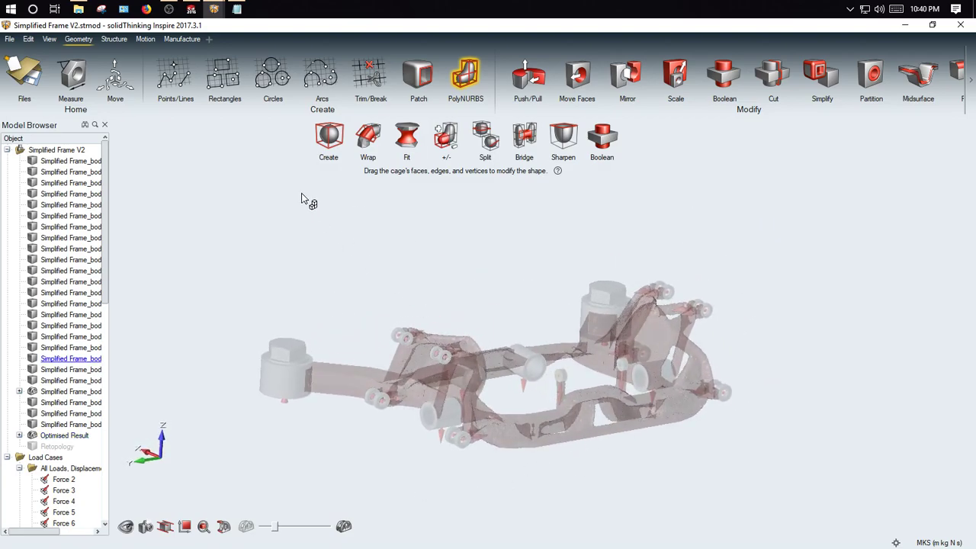
{"action": "left_click", "coordinate": [329, 136]}
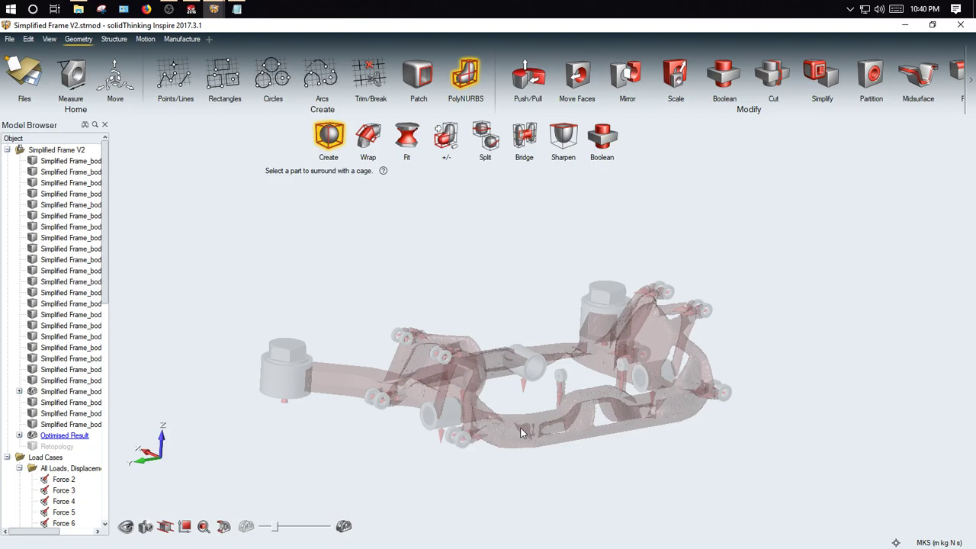
{"action": "left_click", "coordinate": [570, 433]}
{"action": "middle_click_drag", "start_coordinate": [485, 363], "coordinate": [534, 347]}
{"action": "middle_click_drag", "start_coordinate": [532, 395], "coordinate": [470, 356]}
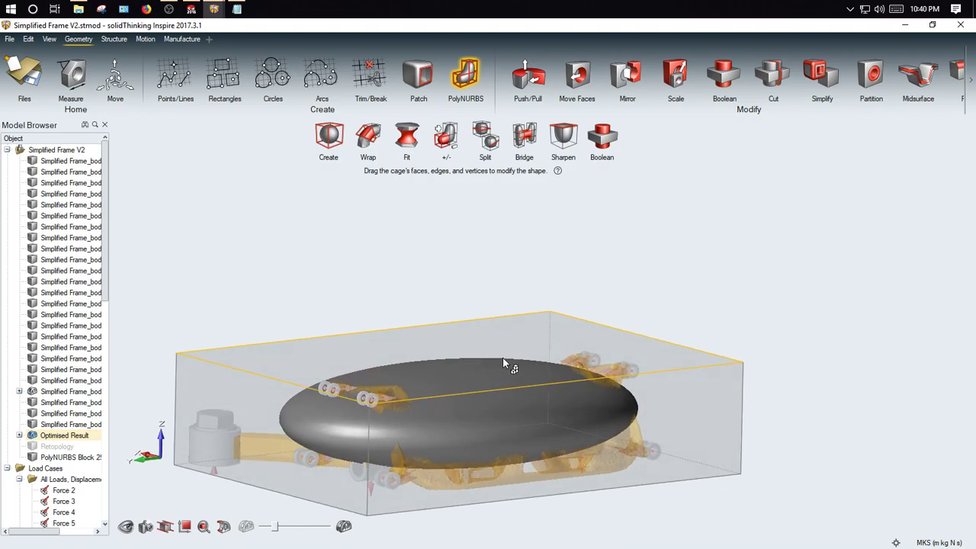
- Push the top face of the PolyNURBS cage down so the block becomes a thin slab over the frame base
{"action": "left_click", "coordinate": [507, 355]}
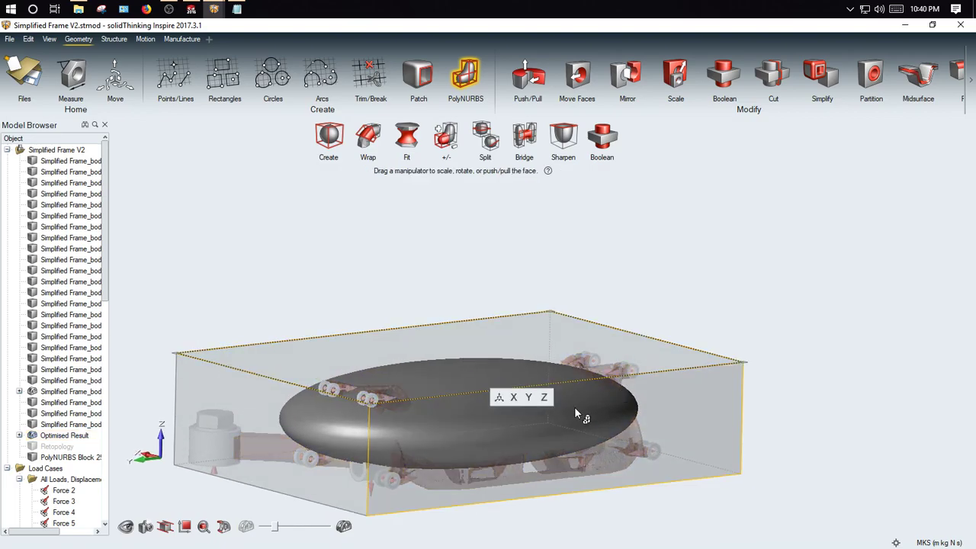
{"action": "left_click", "coordinate": [495, 402]}
{"action": "left_click_drag", "start_coordinate": [519, 288], "coordinate": [517, 351]}
{"action": "right_click_drag", "start_coordinate": [406, 490], "coordinate": [524, 464]}
{"action": "right_click_drag", "start_coordinate": [501, 407], "coordinate": [508, 355]}
{"action": "scroll", "coordinate": [509, 355], "scroll_direction": "up", "scroll_amount": 3}
{"action": "scroll", "coordinate": [509, 355], "scroll_direction": "down", "scroll_amount": 5}
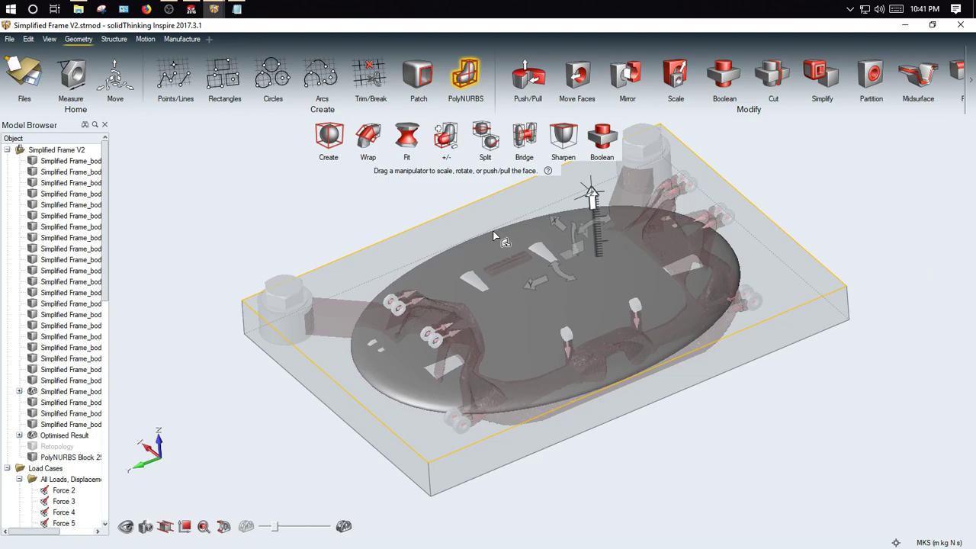
- Split the cage crosswise at the inner and outer edges of both side brackets, and lengthwise near the front bar
{"action": "left_click", "coordinate": [489, 136]}
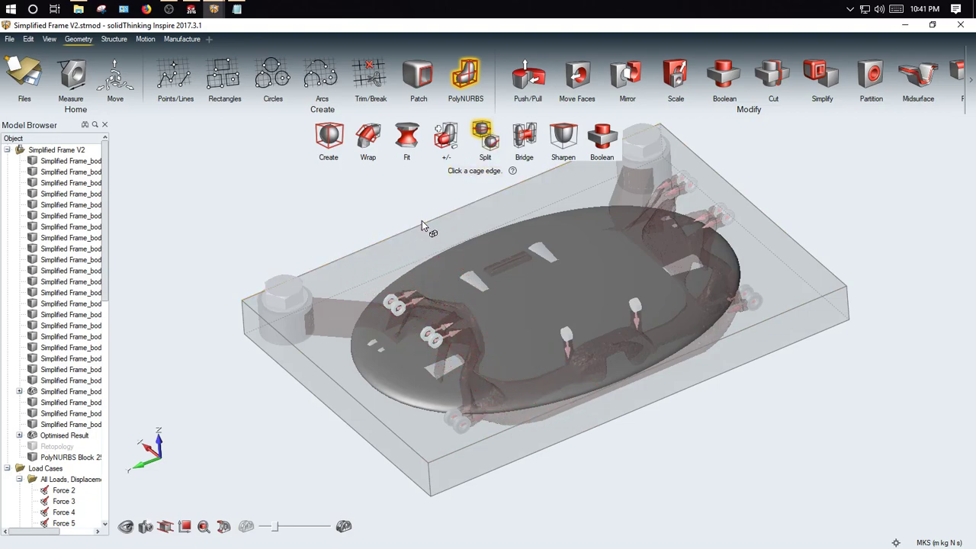
{"action": "mouse_move", "coordinate": [159, 450]}
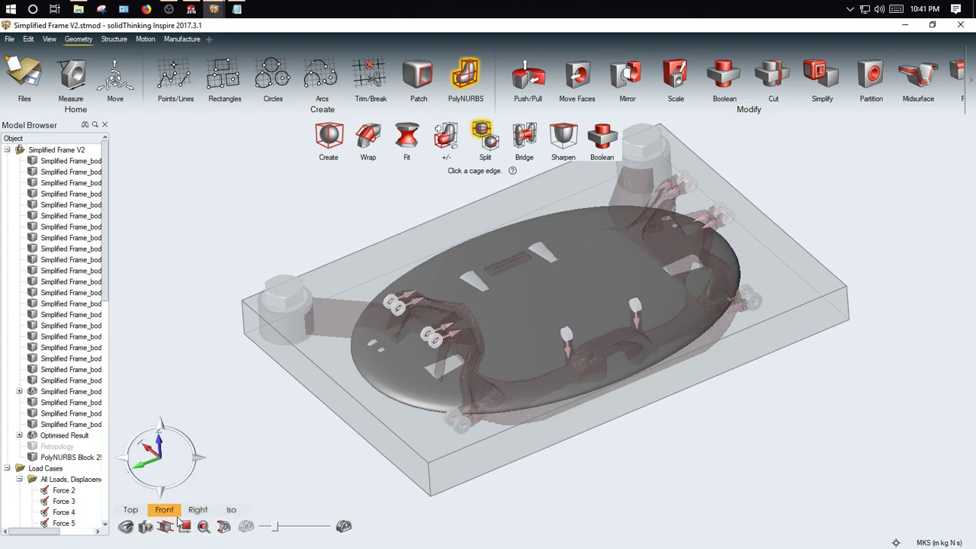
{"action": "left_click", "coordinate": [139, 517]}
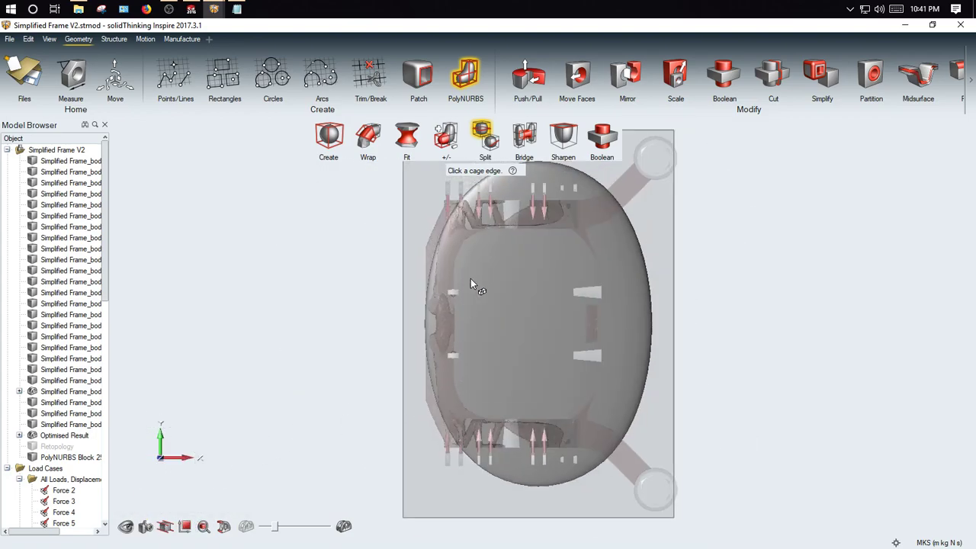
{"action": "left_click", "coordinate": [404, 230]}
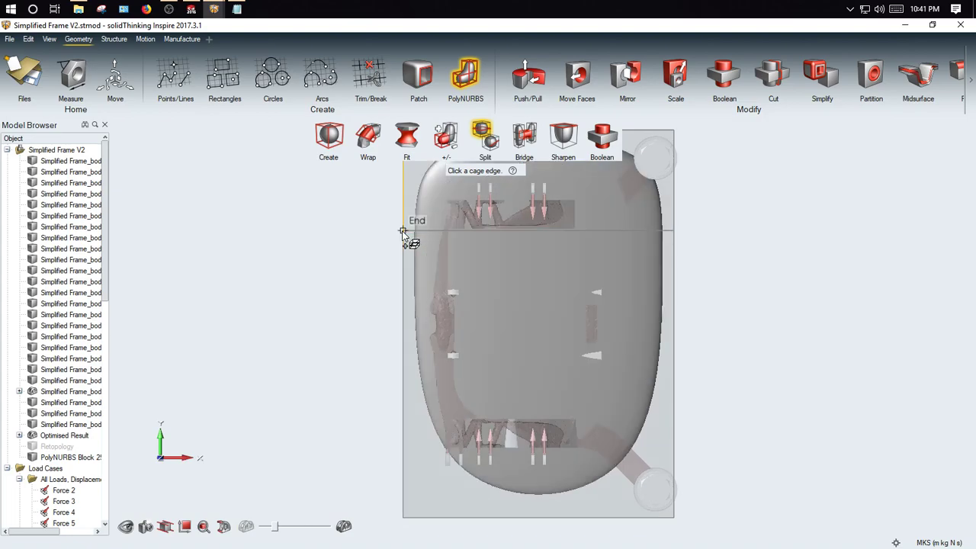
{"action": "left_click", "coordinate": [404, 421]}
{"action": "left_click", "coordinate": [401, 450]}
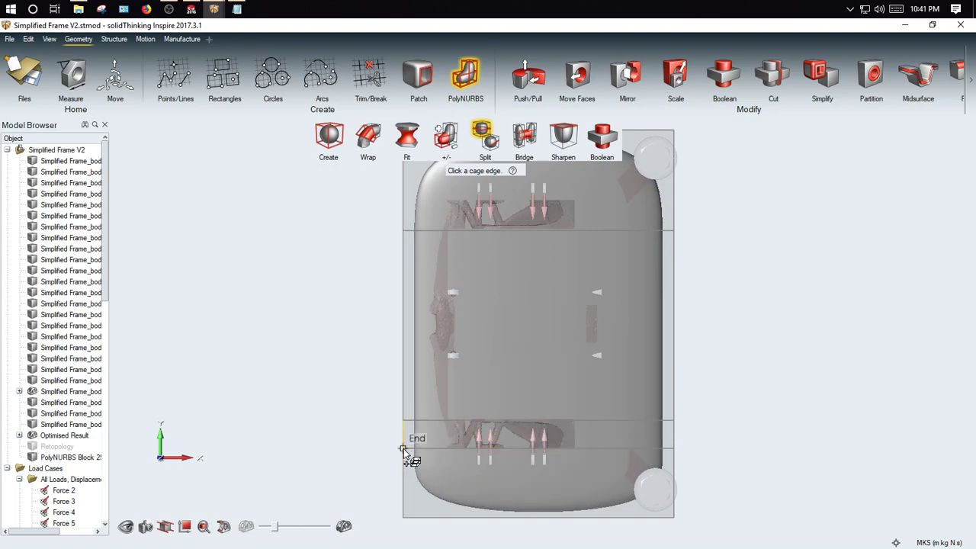
{"action": "left_click", "coordinate": [403, 201]}
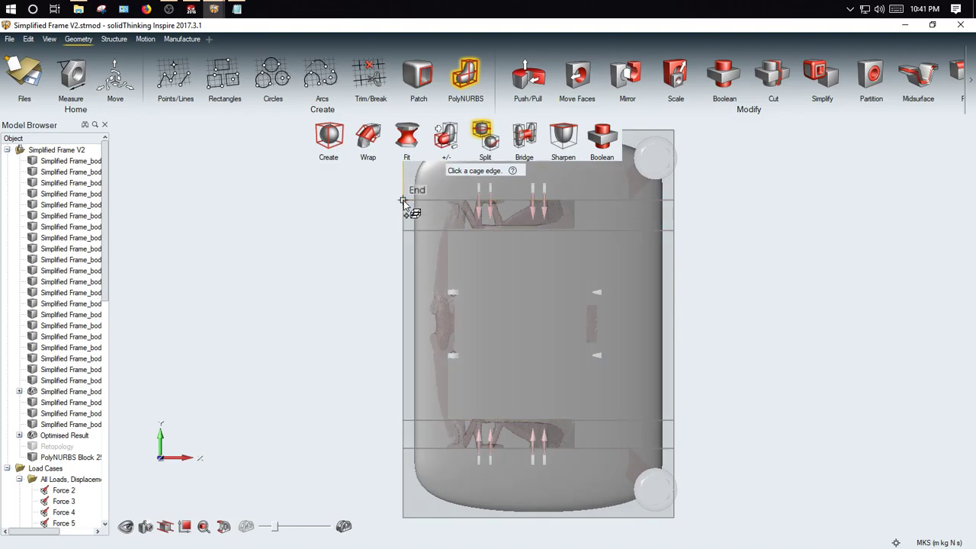
{"action": "left_click", "coordinate": [432, 518]}
- Split the cage lengthwise twice more between the front bar and the bolts, and crosswise through the middle of the frame
{"action": "middle_click_drag", "start_coordinate": [504, 395], "coordinate": [592, 248]}
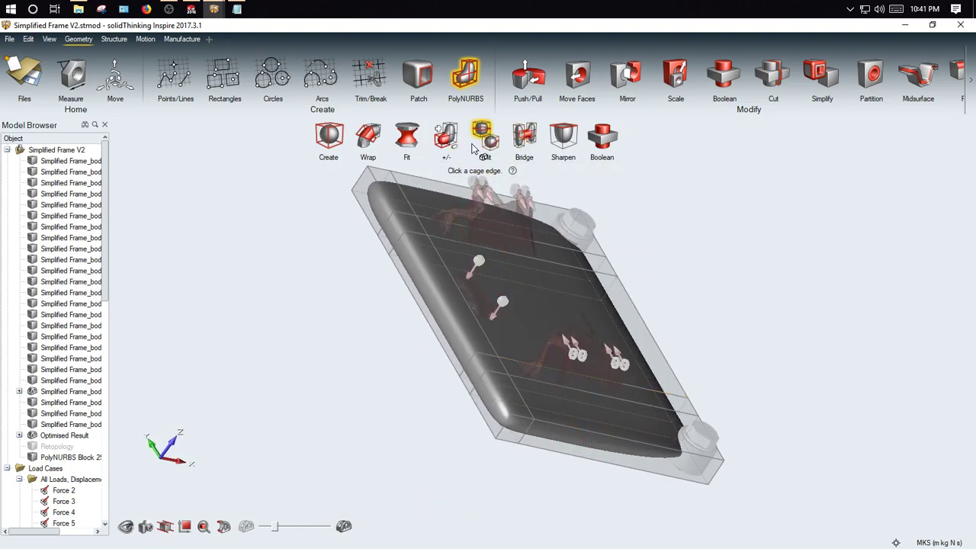
{"action": "mouse_move", "coordinate": [436, 200]}
{"action": "right_mouse_down"}
{"action": "mouse_move", "coordinate": [392, 244]}
{"action": "mouse_move", "coordinate": [402, 287]}
{"action": "right_mouse_up"}
{"action": "right_click_drag", "start_coordinate": [490, 222], "coordinate": [468, 348]}
{"action": "right_click", "coordinate": [628, 288]}
{"action": "right_click_drag", "start_coordinate": [580, 361], "coordinate": [609, 295]}
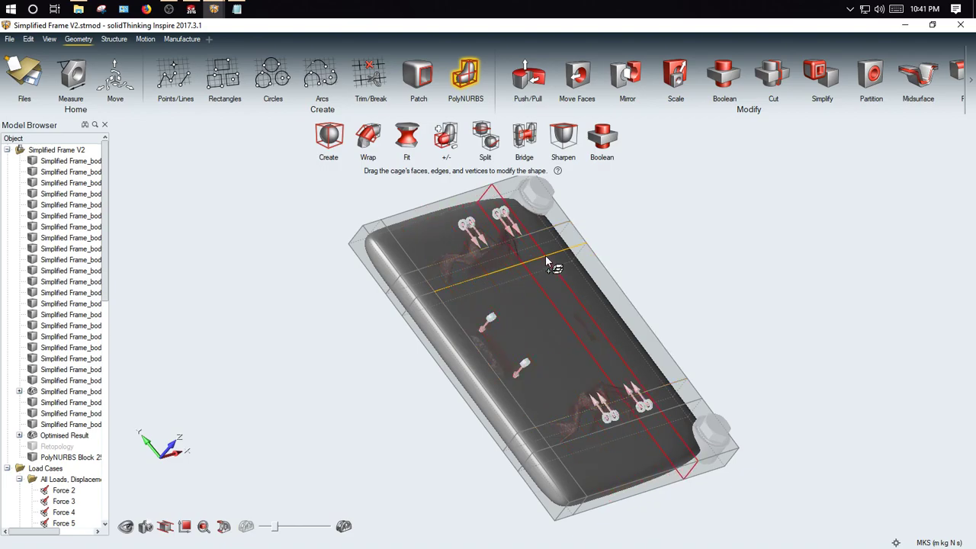
{"action": "left_click", "coordinate": [508, 267]}
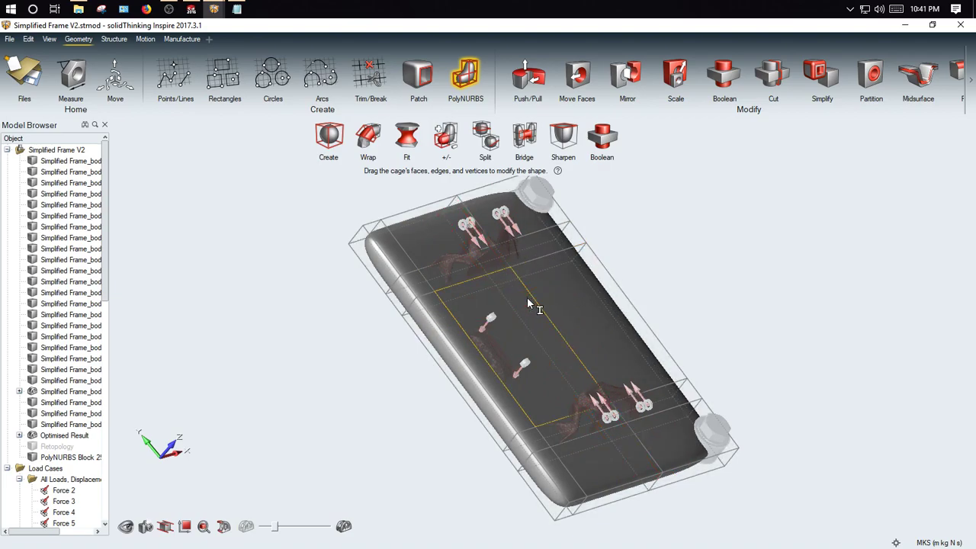
{"action": "left_click", "coordinate": [546, 254]}
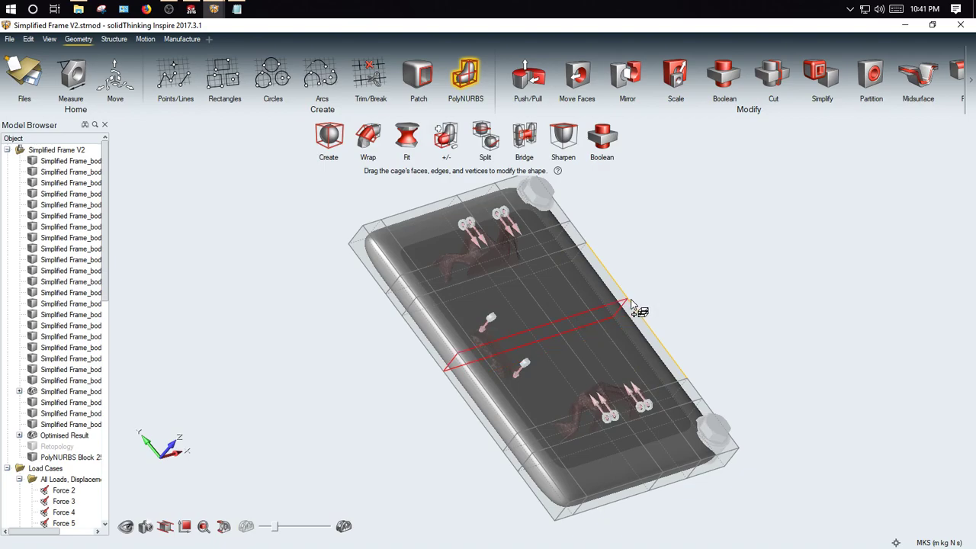
{"action": "middle_click_drag", "start_coordinate": [487, 334], "coordinate": [466, 280]}
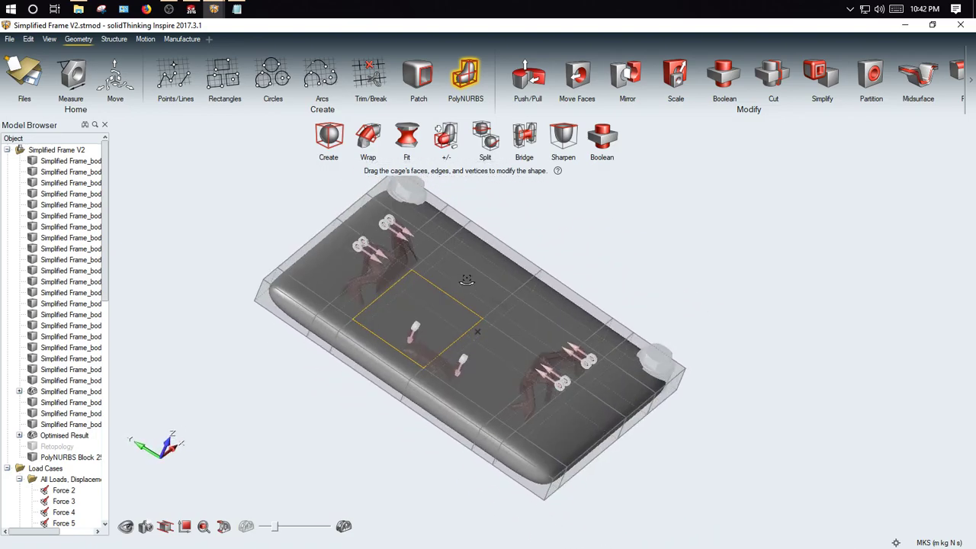
- Remove the middle cage blocks behind the front bar, leaving the front bar and the two side sections
{"action": "left_click", "coordinate": [453, 150]}
{"action": "left_click", "coordinate": [501, 259]}
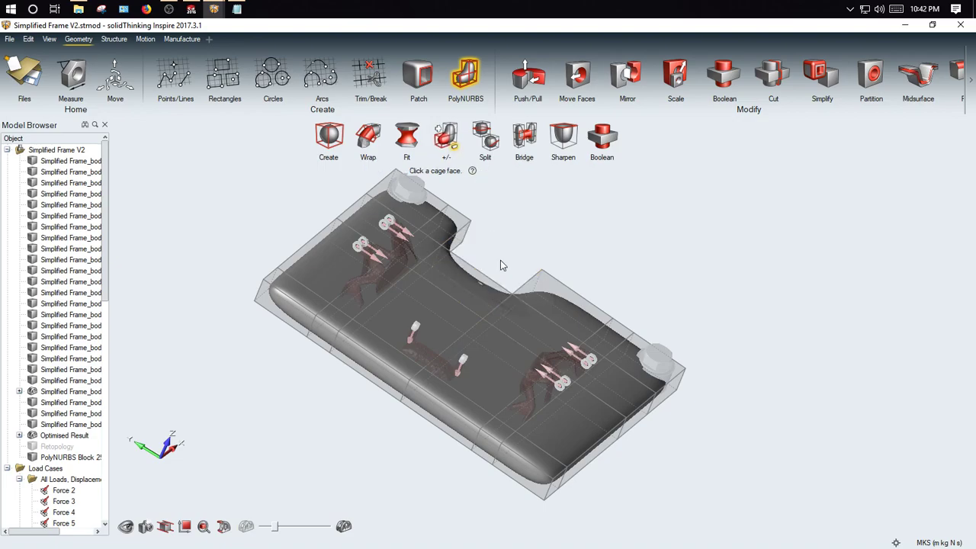
{"action": "left_click", "coordinate": [527, 325]}
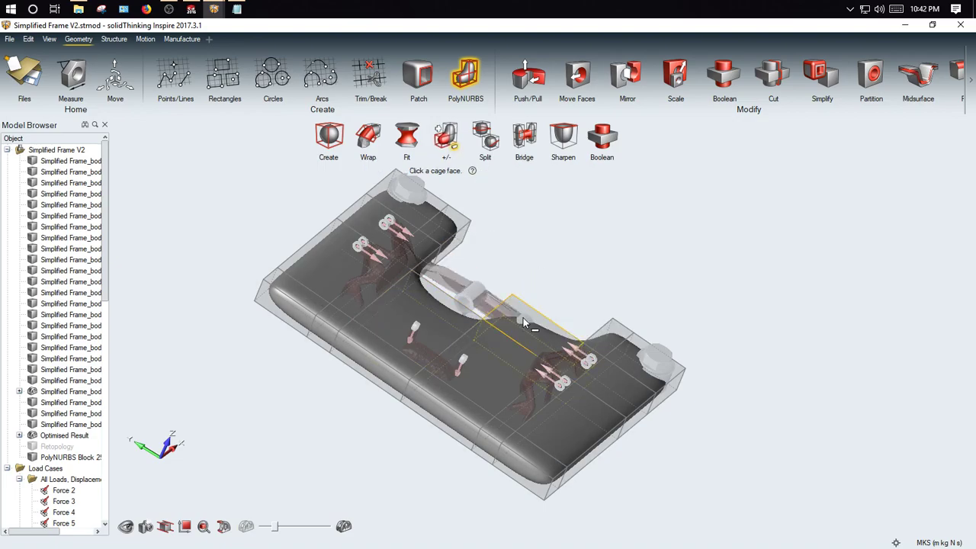
{"action": "right_click_drag", "start_coordinate": [523, 317], "coordinate": [480, 361]}
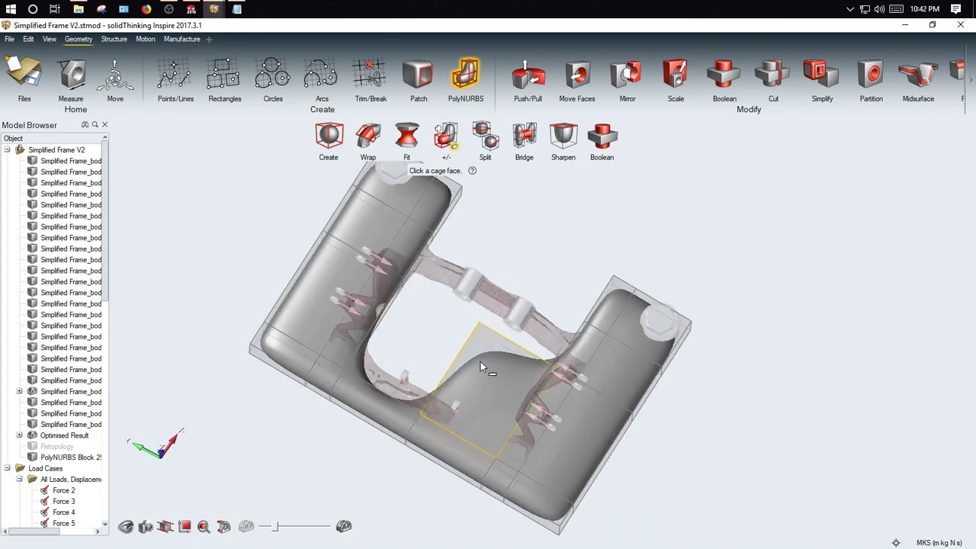
{"action": "right_click_drag", "start_coordinate": [466, 394], "coordinate": [465, 308]}
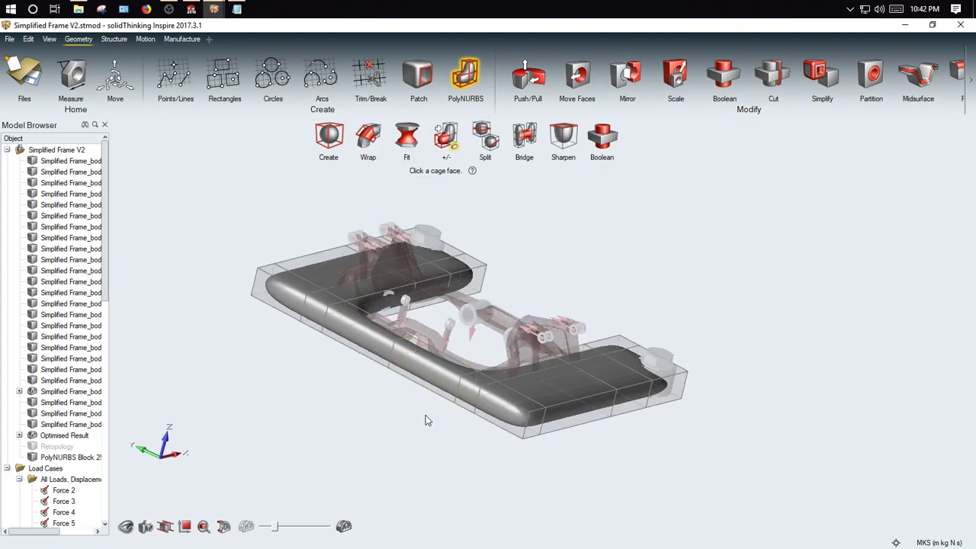
- Split the cage horizontally at the midpoint of the front bar's vertical edge, and again through the halves above and below
{"action": "scroll", "coordinate": [424, 417], "scroll_direction": "up", "scroll_amount": 5}
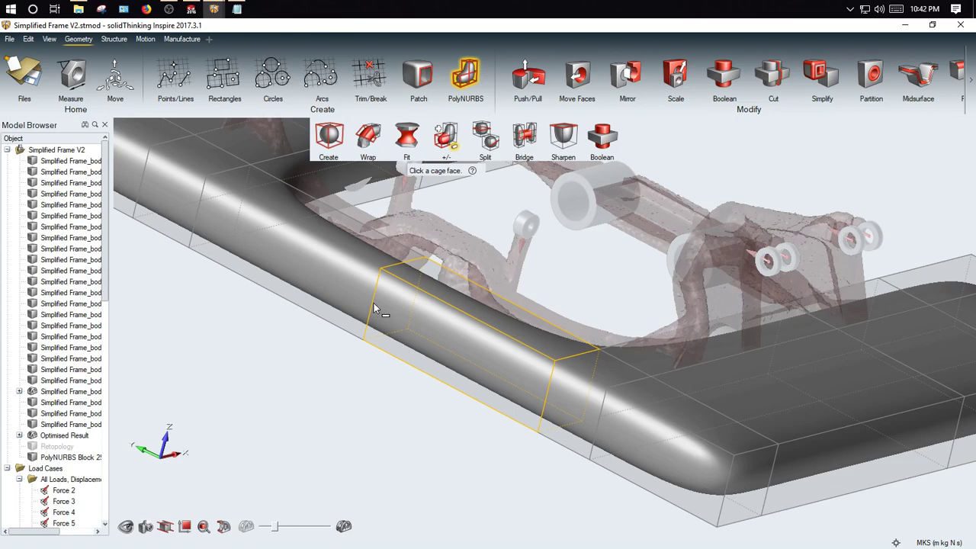
{"action": "left_click", "coordinate": [373, 307]}
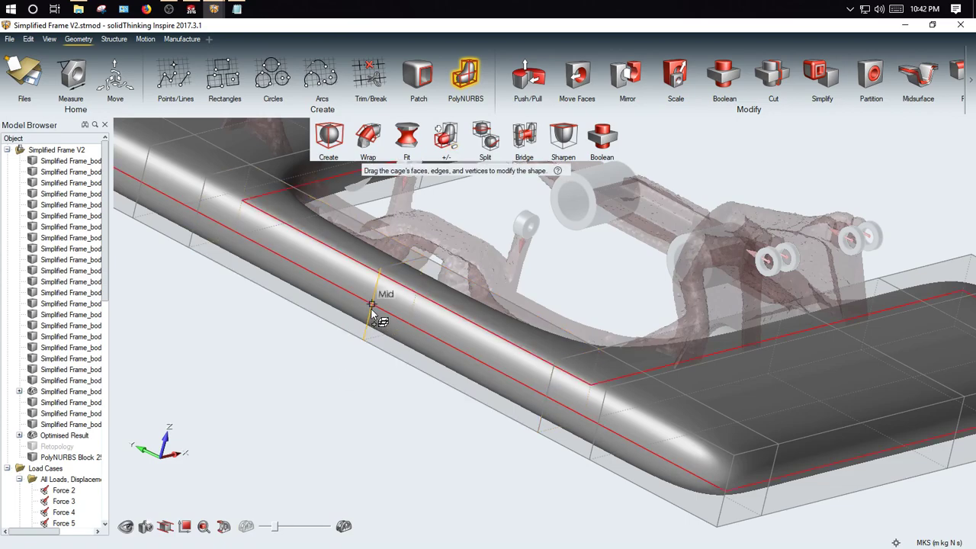
{"action": "scroll", "coordinate": [372, 309], "scroll_direction": "up", "scroll_amount": 3}
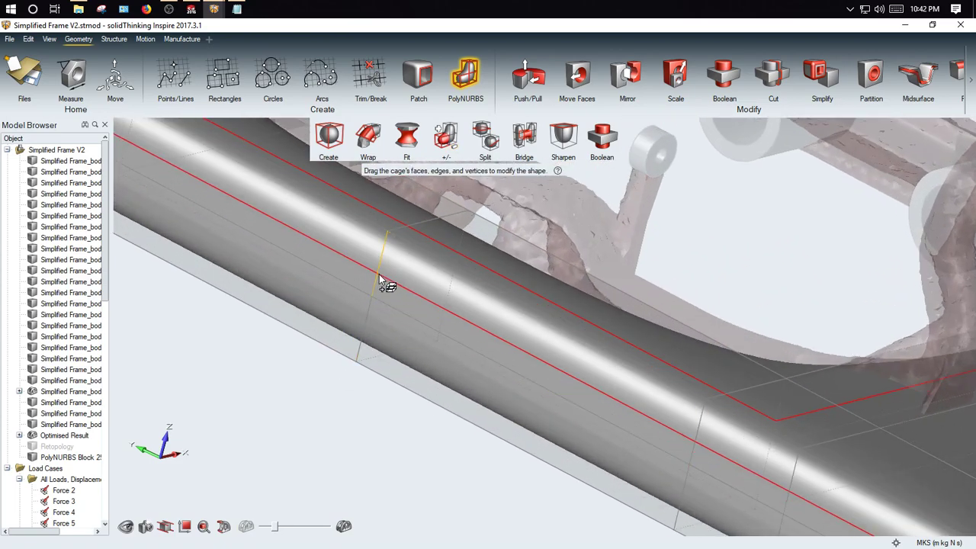
{"action": "scroll", "coordinate": [374, 323], "scroll_direction": "down", "scroll_amount": 2}
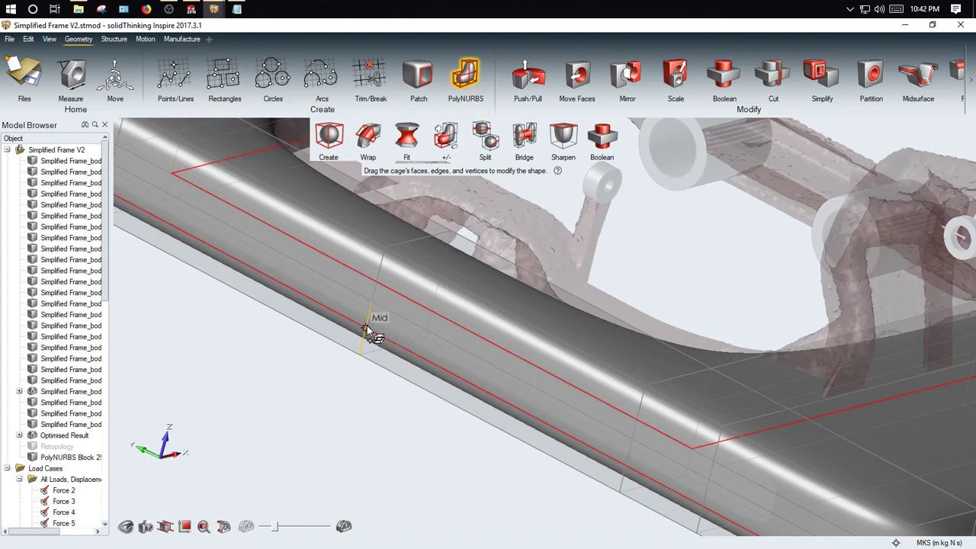
- Remove the lower cage blocks along the underside of the front bar between the two side sections
{"action": "left_click", "coordinate": [452, 151]}
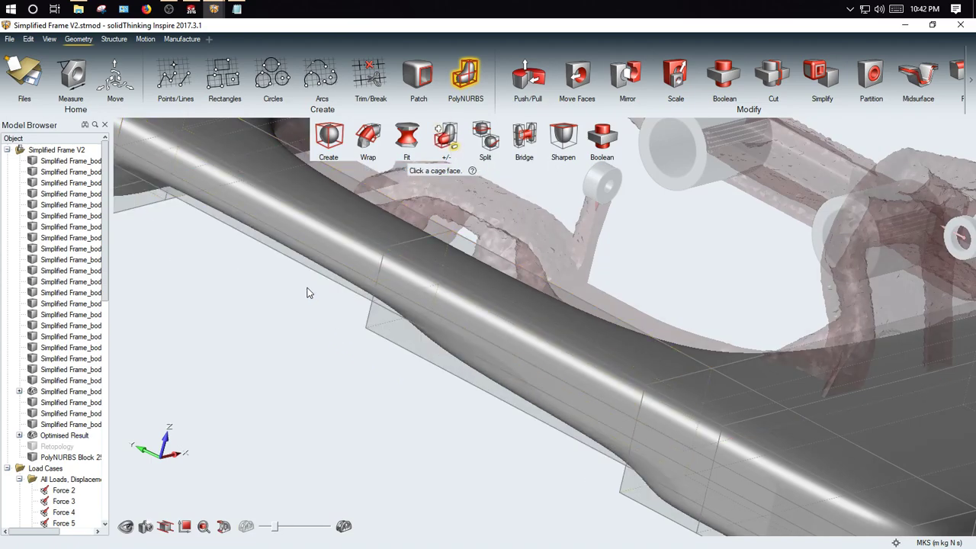
{"action": "left_click", "coordinate": [412, 334]}
{"action": "left_click", "coordinate": [410, 329]}
{"action": "right_click_drag", "start_coordinate": [411, 335], "coordinate": [698, 253]}
{"action": "middle_click_drag", "start_coordinate": [522, 235], "coordinate": [528, 263]}
{"action": "scroll", "coordinate": [526, 269], "scroll_direction": "down", "scroll_amount": 5}
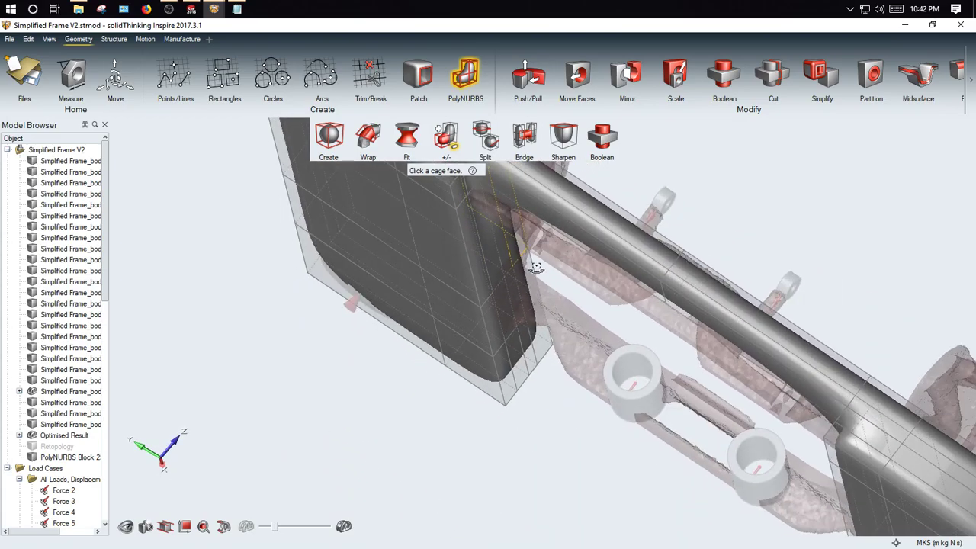
{"action": "right_click_drag", "start_coordinate": [491, 267], "coordinate": [311, 352]}
{"action": "scroll", "coordinate": [675, 397], "scroll_direction": "up", "scroll_amount": 3}
{"action": "scroll", "coordinate": [670, 395], "scroll_direction": "down", "scroll_amount": 3}
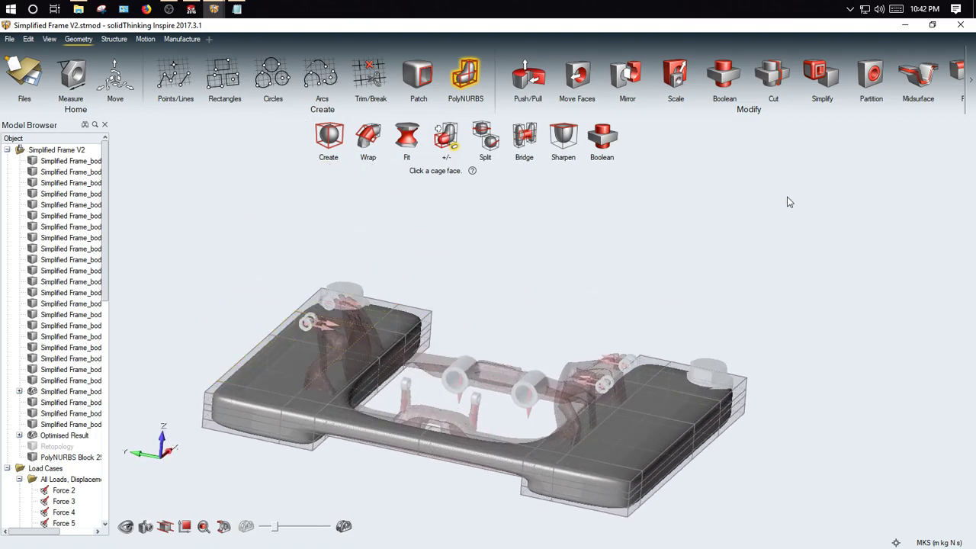
- Delete the trial PolyNURBS block, show the Retopology part and leave PolyNURBS editing
{"action": "left_click", "coordinate": [33, 458]}
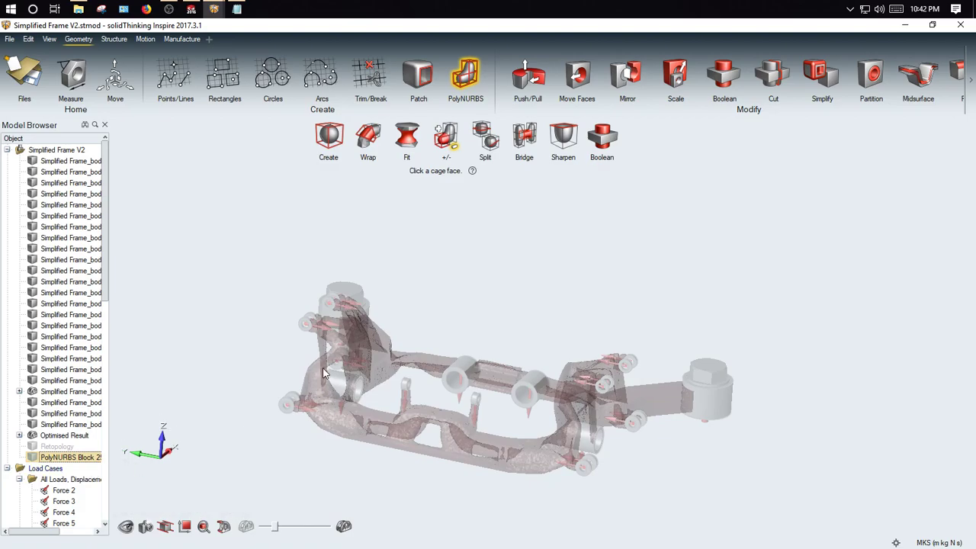
{"action": "key", "text": "Delete"}
{"action": "left_click", "coordinate": [32, 448]}
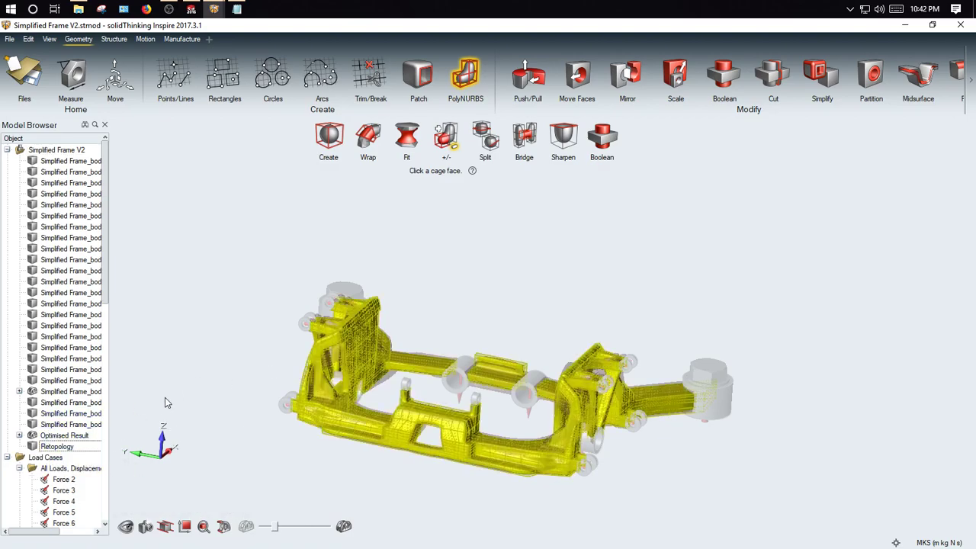
{"action": "right_click_drag", "start_coordinate": [364, 363], "coordinate": [297, 396]}
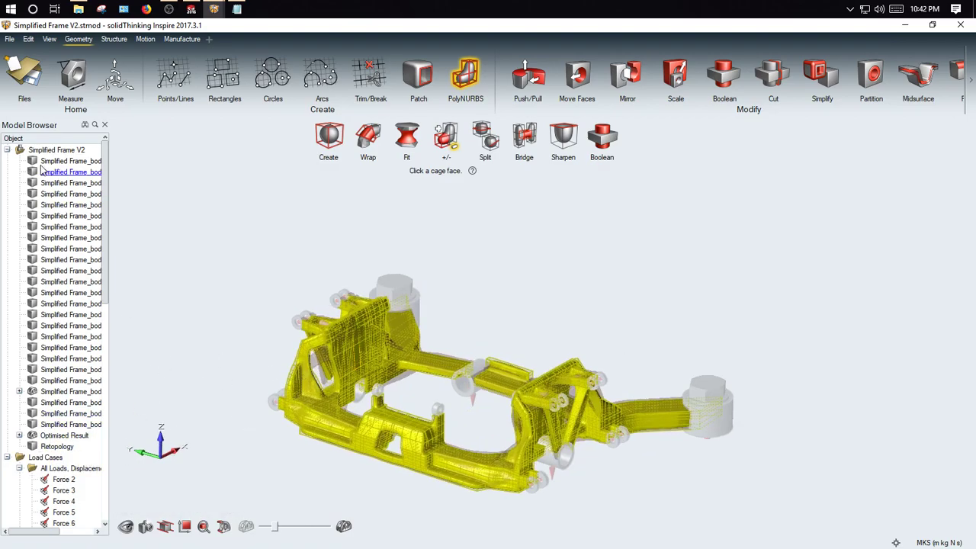
{"action": "left_click", "coordinate": [480, 70]}
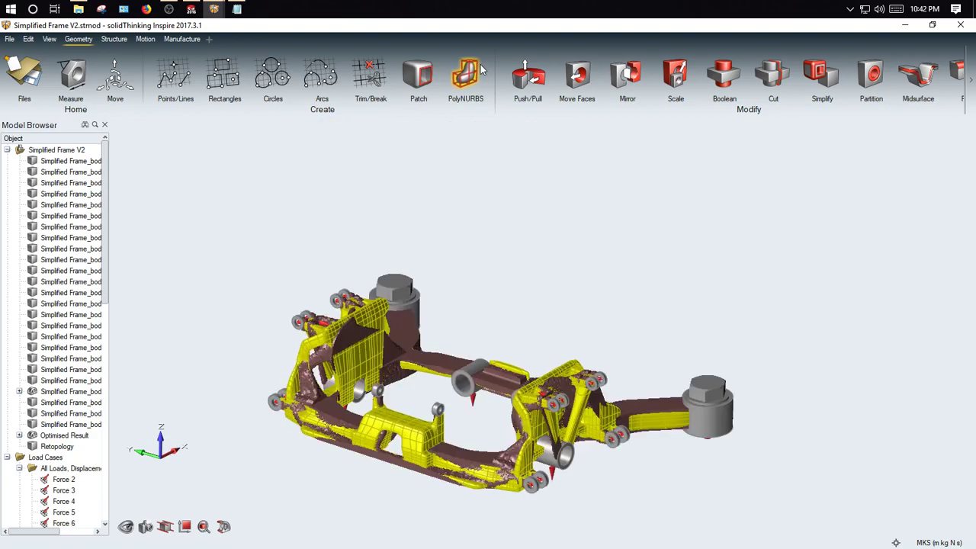
- Hide the Optimised Result and the original design space body so the Retopology part stands alone with the mounts
{"action": "right_click_drag", "start_coordinate": [467, 403], "coordinate": [373, 435]}
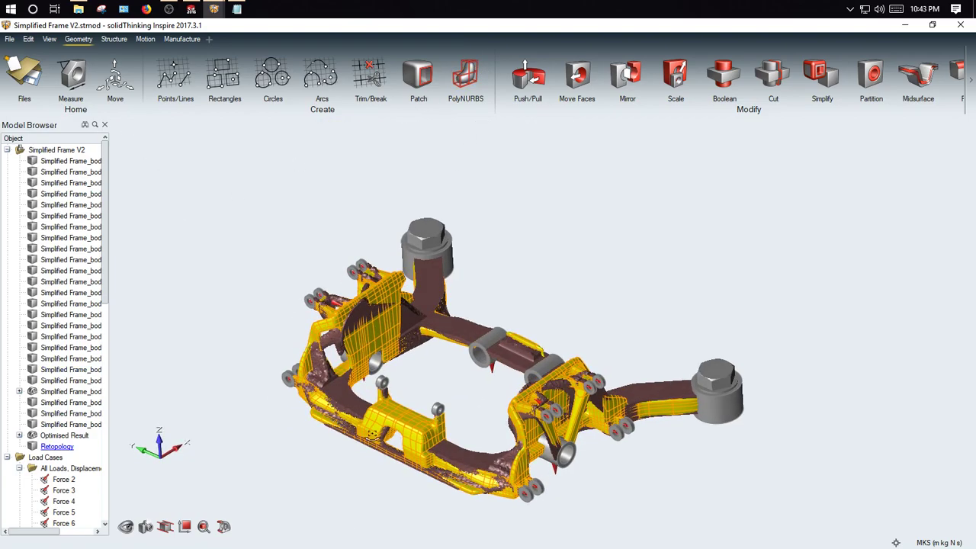
{"action": "left_click", "coordinate": [32, 434]}
{"action": "right_click_drag", "start_coordinate": [305, 443], "coordinate": [331, 408]}
{"action": "left_click", "coordinate": [32, 391]}
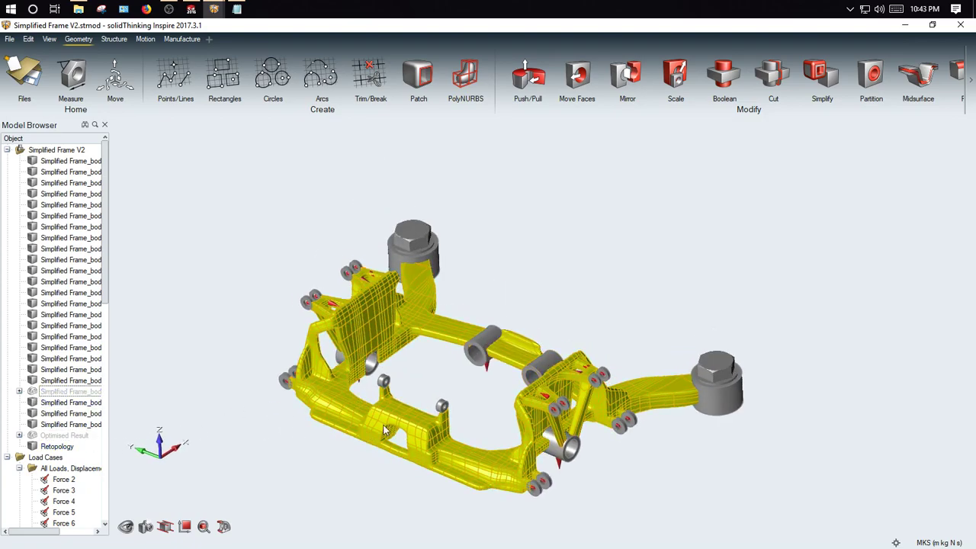
- Examine the Retopology part from the front, side and rear, including the front bar, side brackets and mounts
{"action": "right_click_drag", "start_coordinate": [438, 423], "coordinate": [543, 366]}
{"action": "scroll", "coordinate": [546, 331], "scroll_direction": "up", "scroll_amount": 5}
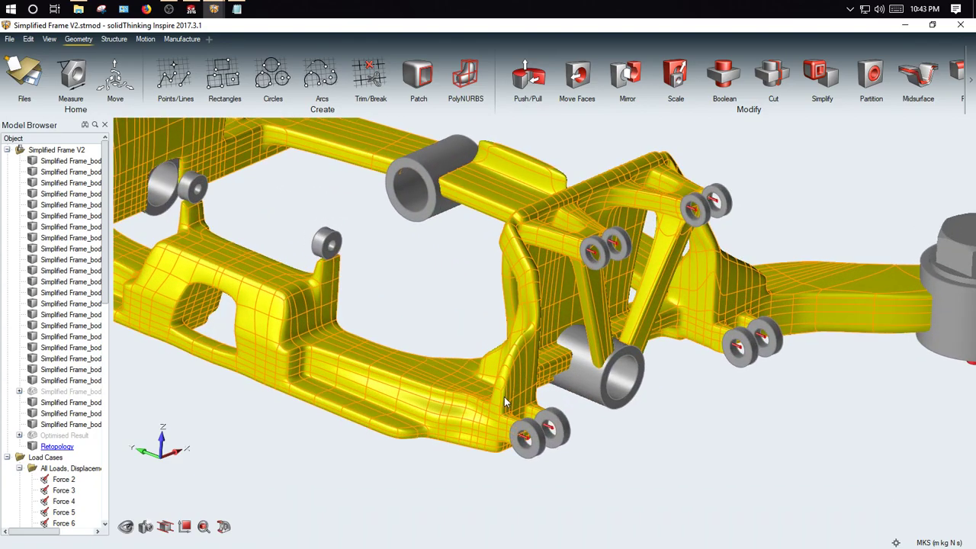
{"action": "scroll", "coordinate": [351, 380], "scroll_direction": "down", "scroll_amount": 3}
{"action": "middle_click_drag", "start_coordinate": [367, 374], "coordinate": [538, 457]}
{"action": "right_click_drag", "start_coordinate": [417, 379], "coordinate": [440, 391]}
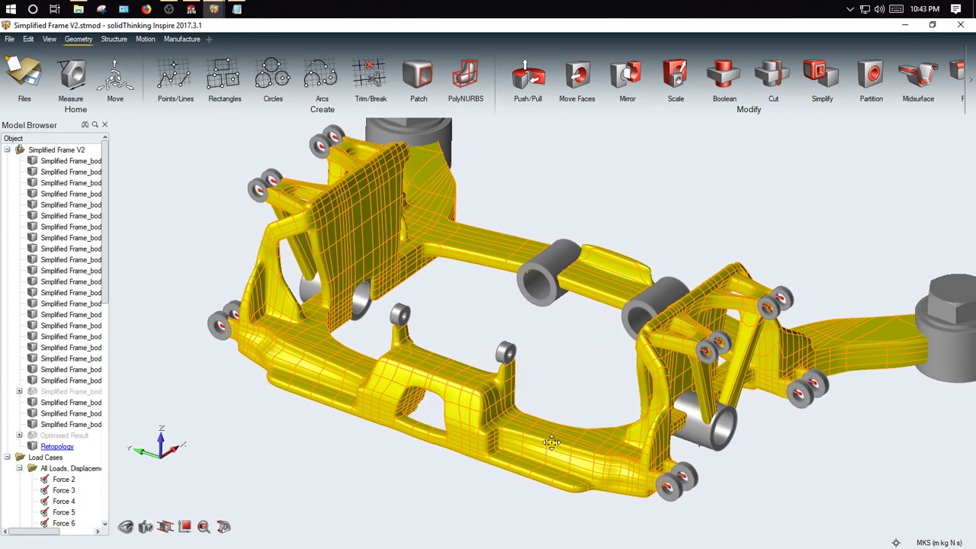
{"action": "right_click_drag", "start_coordinate": [551, 442], "coordinate": [527, 396]}
{"action": "middle_click_drag", "start_coordinate": [557, 400], "coordinate": [500, 395]}
{"action": "right_click_drag", "start_coordinate": [712, 349], "coordinate": [373, 340]}
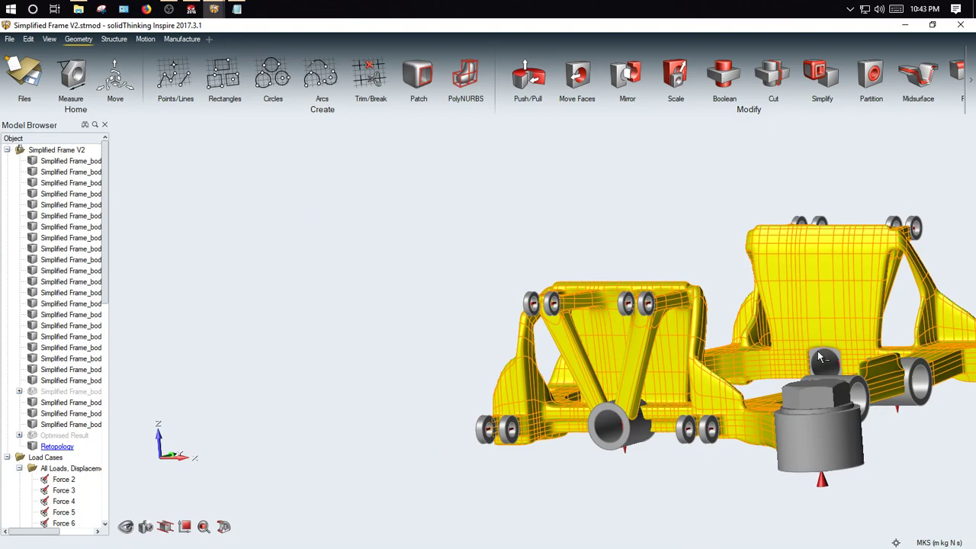
{"action": "right_click_drag", "start_coordinate": [817, 355], "coordinate": [668, 340]}
{"action": "middle_click_drag", "start_coordinate": [843, 335], "coordinate": [773, 386]}
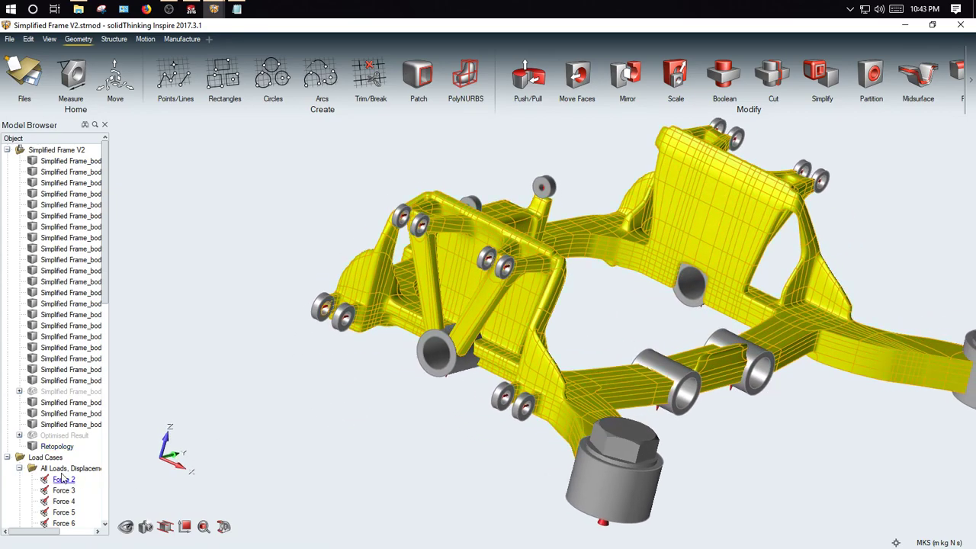
- Show the Optimised Result over the Retopology part and compare the two shapes around the brackets and rear arms
{"action": "left_click", "coordinate": [32, 436]}
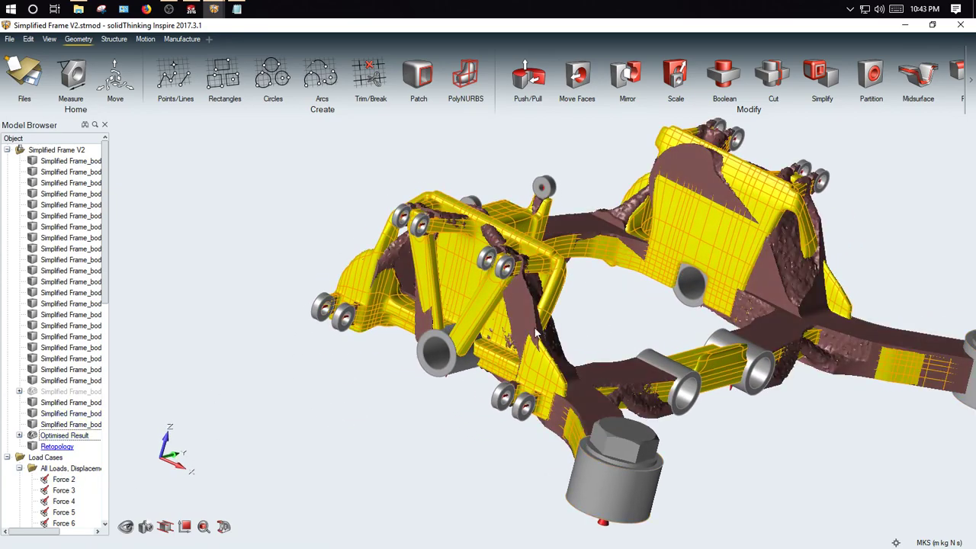
{"action": "right_click_drag", "start_coordinate": [715, 239], "coordinate": [608, 277]}
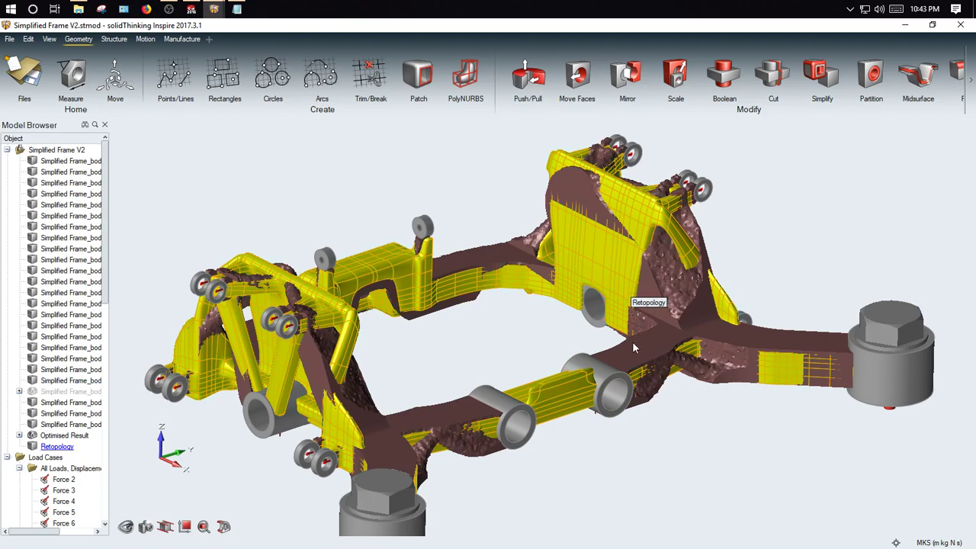
{"action": "right_click_drag", "start_coordinate": [414, 432], "coordinate": [627, 253]}
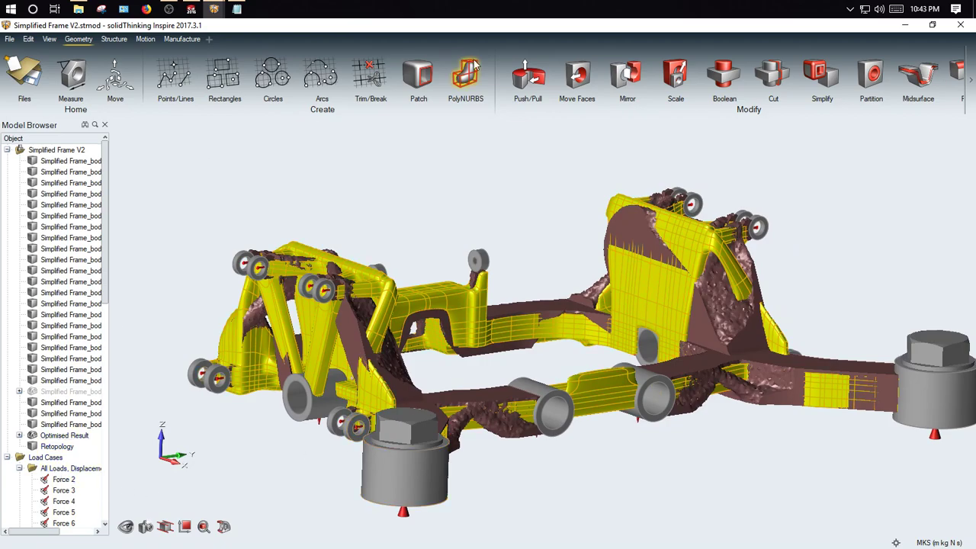
- Hide the Optimised Result and examine the Retopology part's rear crossbar, side bracket and bolt arm
{"action": "left_click", "coordinate": [32, 436]}
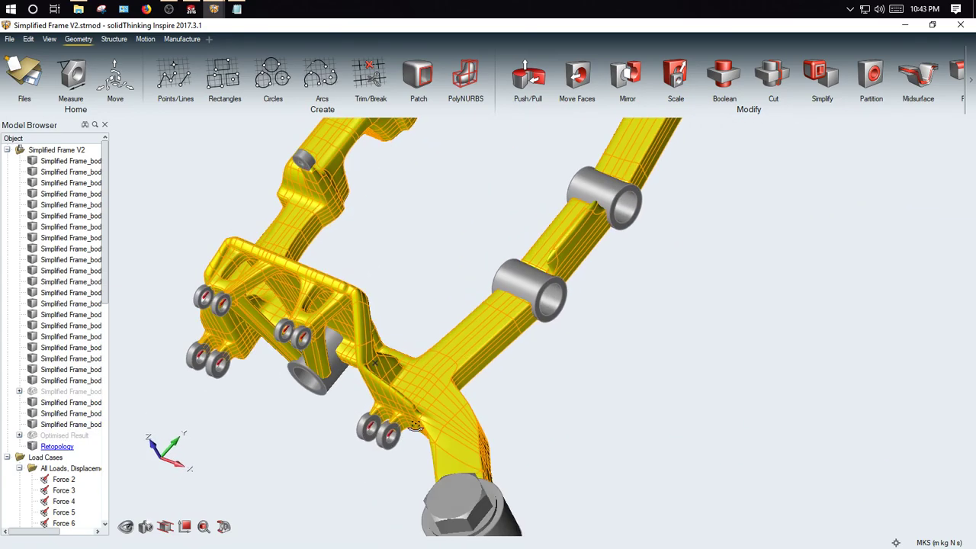
{"action": "middle_click_drag", "start_coordinate": [416, 425], "coordinate": [471, 407]}
{"action": "mouse_move", "coordinate": [406, 420]}
{"action": "right_mouse_down"}
{"action": "mouse_move", "coordinate": [466, 392]}
{"action": "mouse_move", "coordinate": [405, 418]}
{"action": "mouse_move", "coordinate": [406, 361]}
{"action": "mouse_move", "coordinate": [558, 322]}
{"action": "right_mouse_up"}
{"action": "scroll", "coordinate": [558, 322], "scroll_direction": "down", "scroll_amount": 2}
{"action": "right_click_drag", "start_coordinate": [577, 285], "coordinate": [470, 383]}
- Hide the Retopology part and show the Optimised Result in its place
{"action": "left_click", "coordinate": [33, 447]}
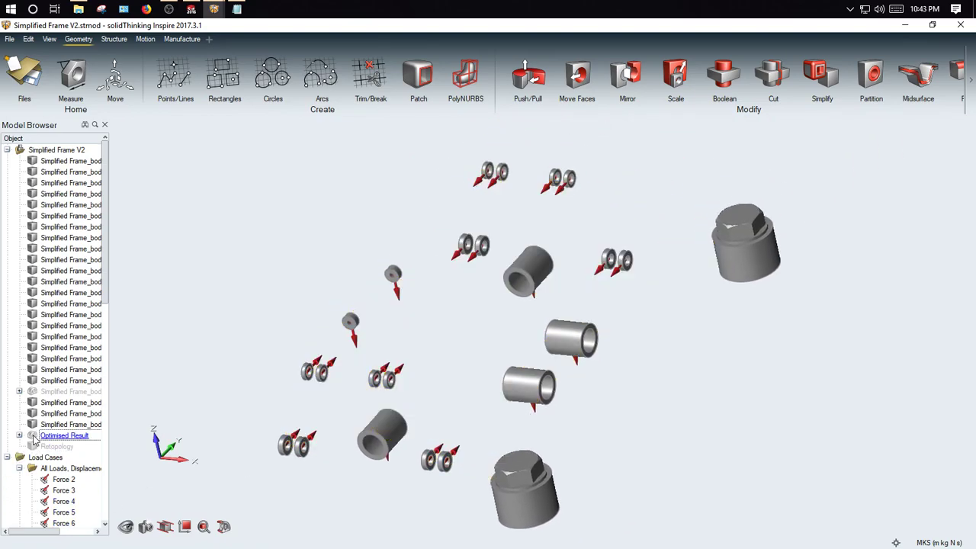
{"action": "left_click", "coordinate": [33, 435]}
{"action": "middle_click_drag", "start_coordinate": [388, 311], "coordinate": [465, 293]}
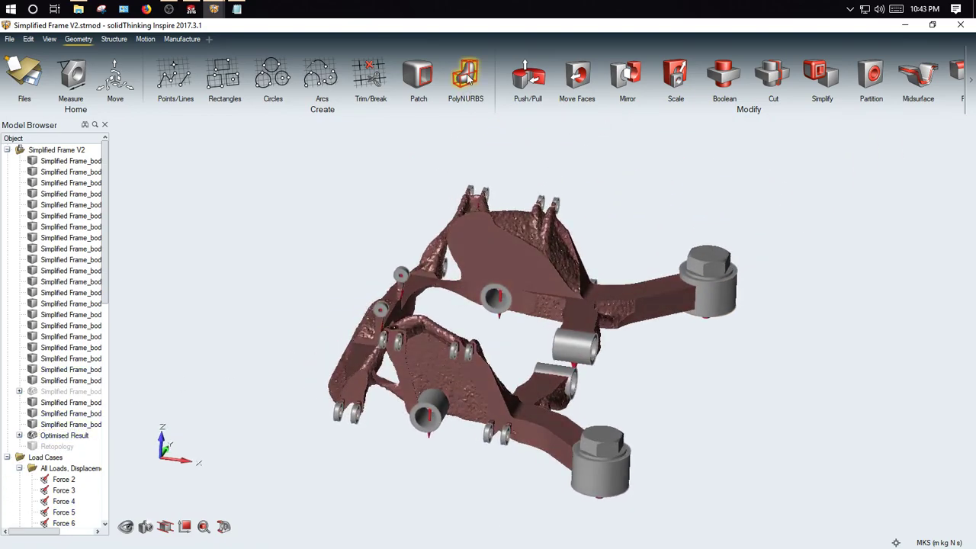
- Wrap the straight part of the Optimised Result's rear arm beside the bolt with a two-section PolyNURBS block
{"action": "left_click", "coordinate": [465, 76]}
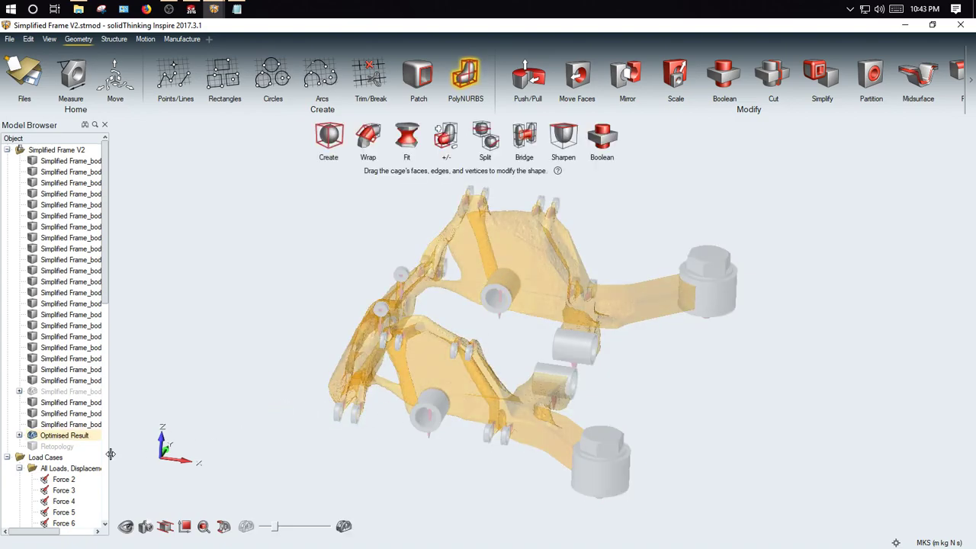
{"action": "mouse_move", "coordinate": [147, 442]}
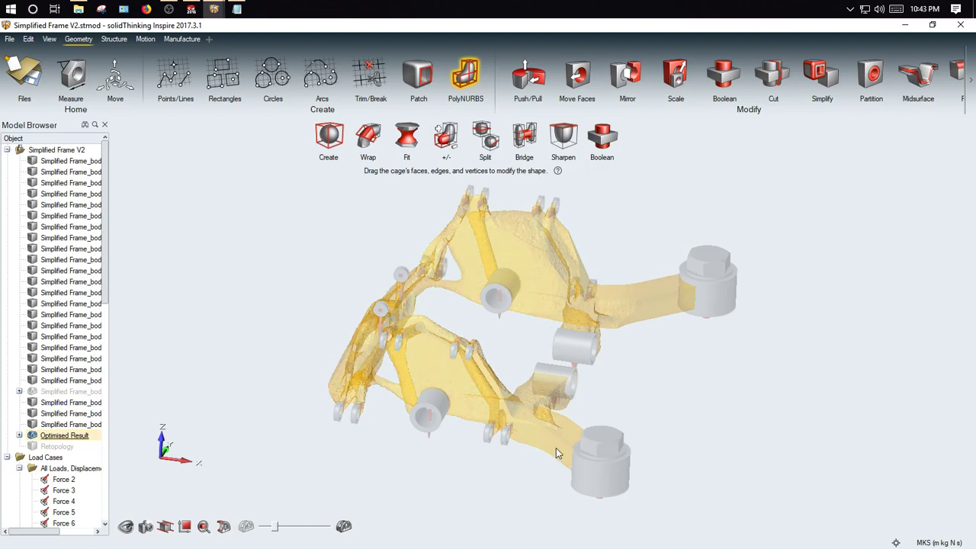
{"action": "left_click", "coordinate": [370, 144]}
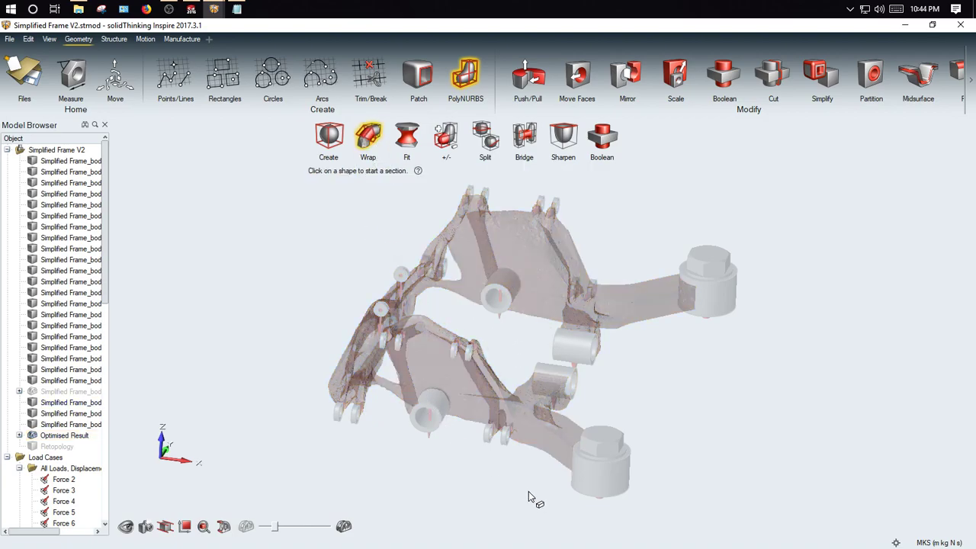
{"action": "left_click", "coordinate": [525, 444]}
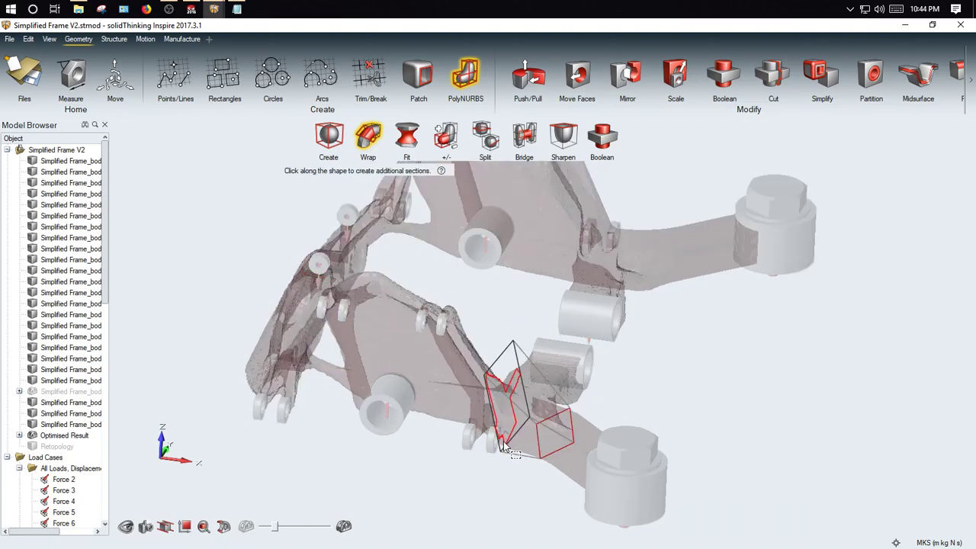
{"action": "right_click", "coordinate": [596, 408]}
{"action": "left_click", "coordinate": [377, 143]}
{"action": "right_click_drag", "start_coordinate": [540, 428], "coordinate": [666, 398]}
{"action": "middle_click_drag", "start_coordinate": [562, 365], "coordinate": [689, 422]}
{"action": "scroll", "coordinate": [735, 470], "scroll_direction": "up", "scroll_amount": 5}
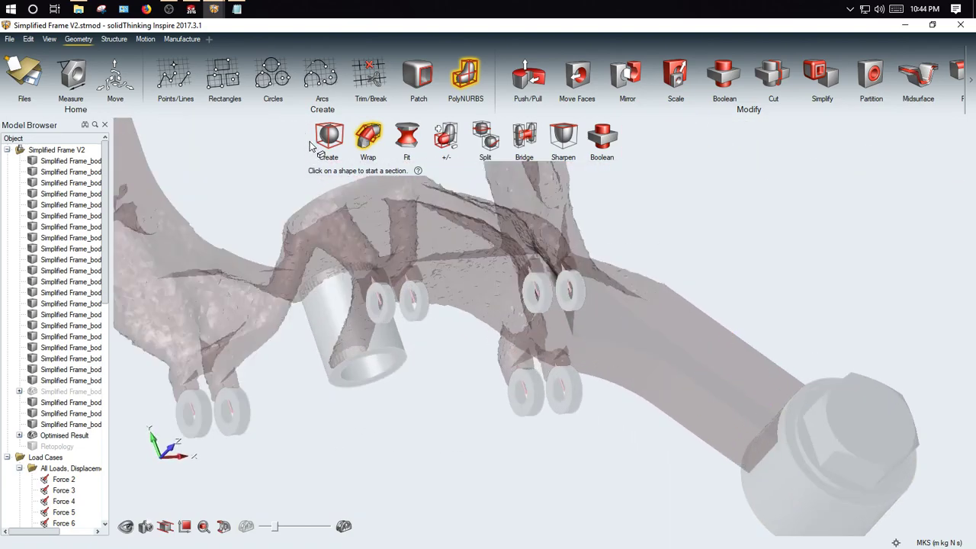
{"action": "left_click", "coordinate": [745, 432]}
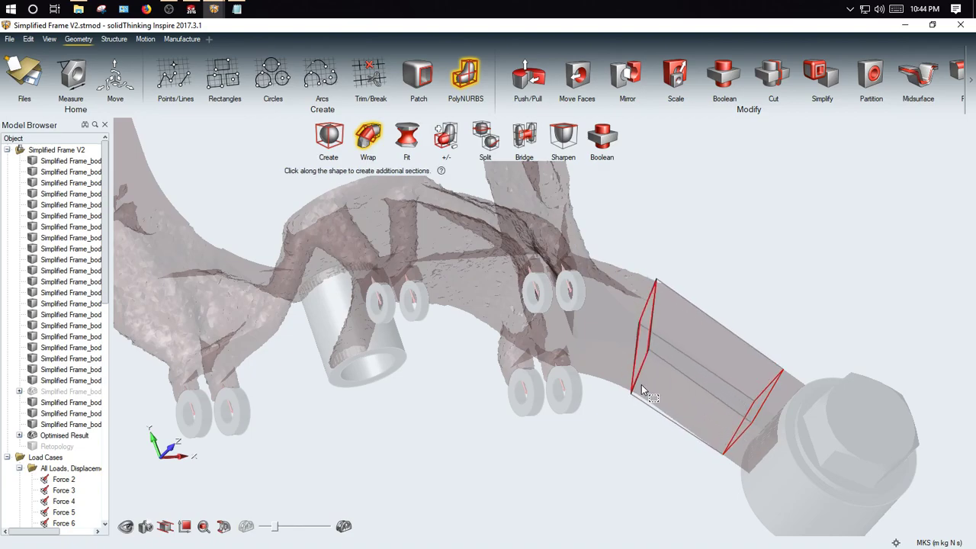
{"action": "left_click", "coordinate": [638, 389]}
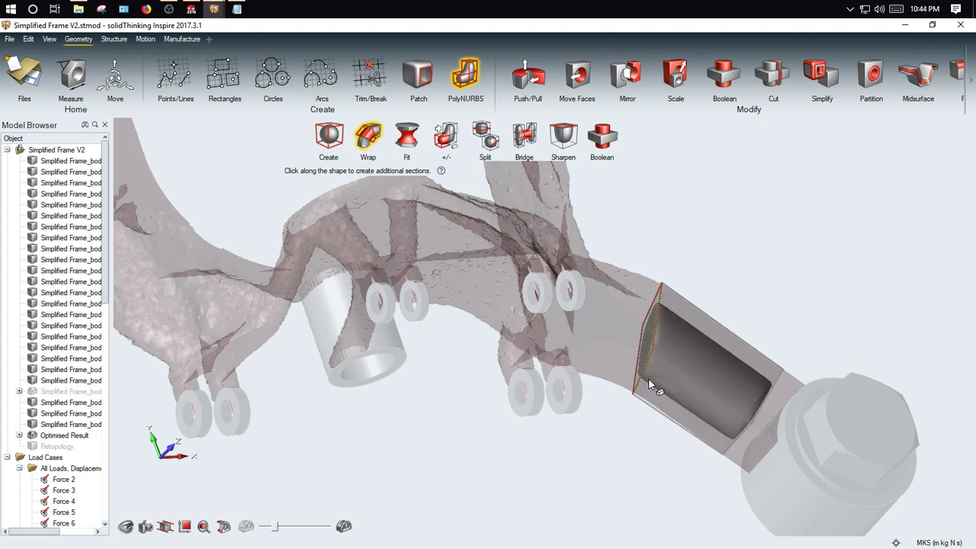
{"action": "key", "text": "Escape"}
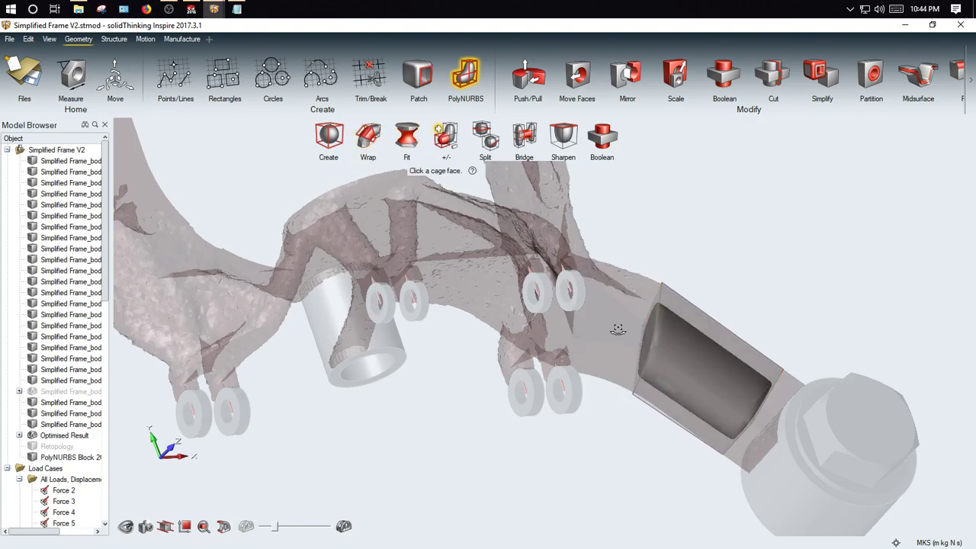
- Add a cage block to the inner end of the wrapped arm, extending it toward the side bracket
{"action": "middle_click_drag", "start_coordinate": [617, 327], "coordinate": [637, 314]}
{"action": "left_click", "coordinate": [642, 356]}
{"action": "middle_click_drag", "start_coordinate": [630, 388], "coordinate": [600, 324]}
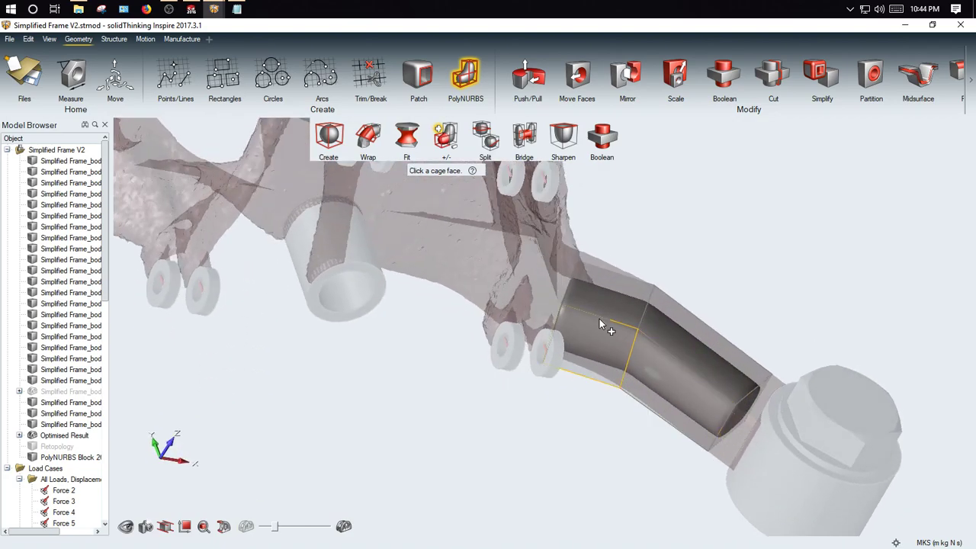
- Split the added cage block crosswise at its midpoint and add another block on the upper face of its inner half
{"action": "left_click", "coordinate": [661, 229]}
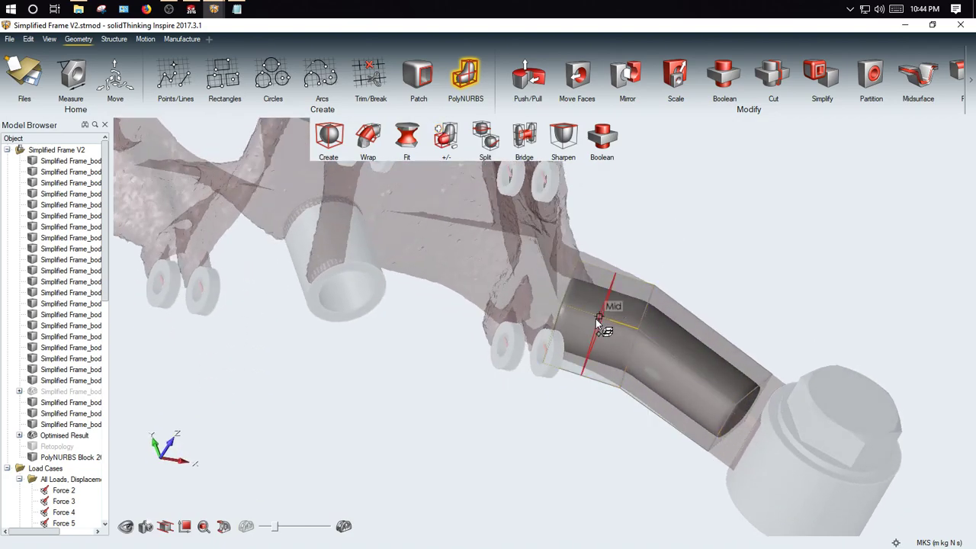
{"action": "left_click", "coordinate": [597, 320]}
{"action": "left_click", "coordinate": [440, 138]}
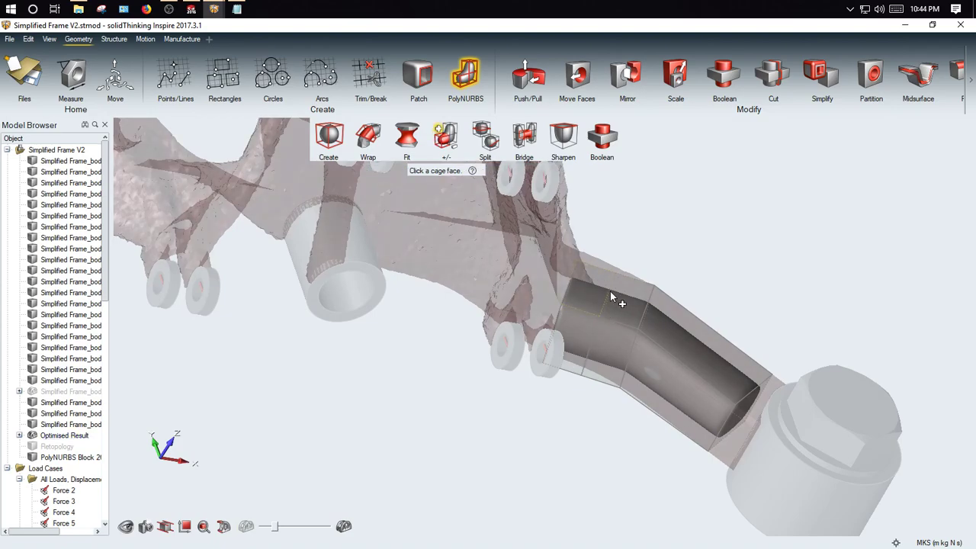
{"action": "left_click", "coordinate": [598, 292]}
{"action": "right_click_drag", "start_coordinate": [598, 352], "coordinate": [644, 316]}
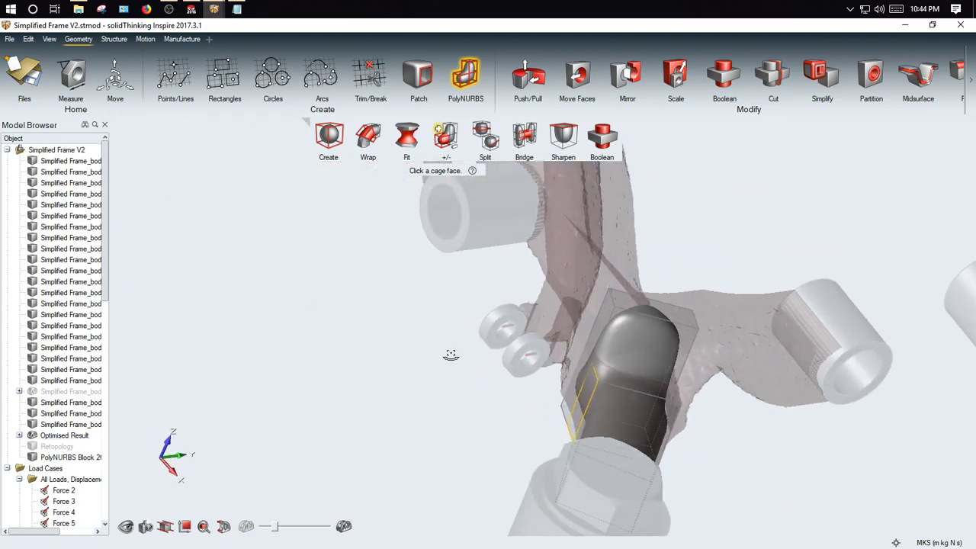
- Add a cage block to each side face of the upper block, widening the arm's inner end across the side bracket
{"action": "left_click", "coordinate": [653, 316]}
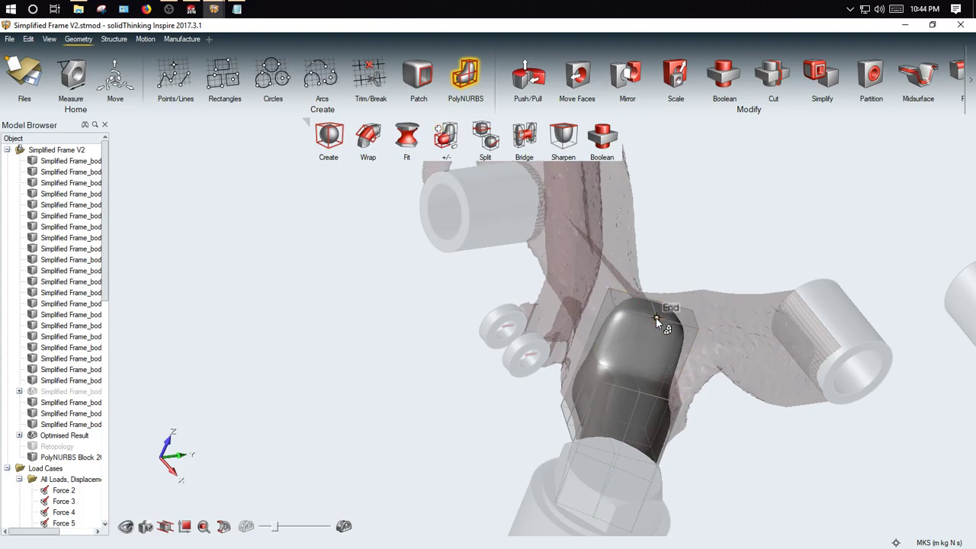
{"action": "left_click", "coordinate": [438, 136]}
{"action": "left_click", "coordinate": [594, 348]}
{"action": "middle_click_drag", "start_coordinate": [612, 330], "coordinate": [456, 361]}
{"action": "left_click", "coordinate": [685, 364]}
{"action": "middle_click_drag", "start_coordinate": [685, 369], "coordinate": [506, 385]}
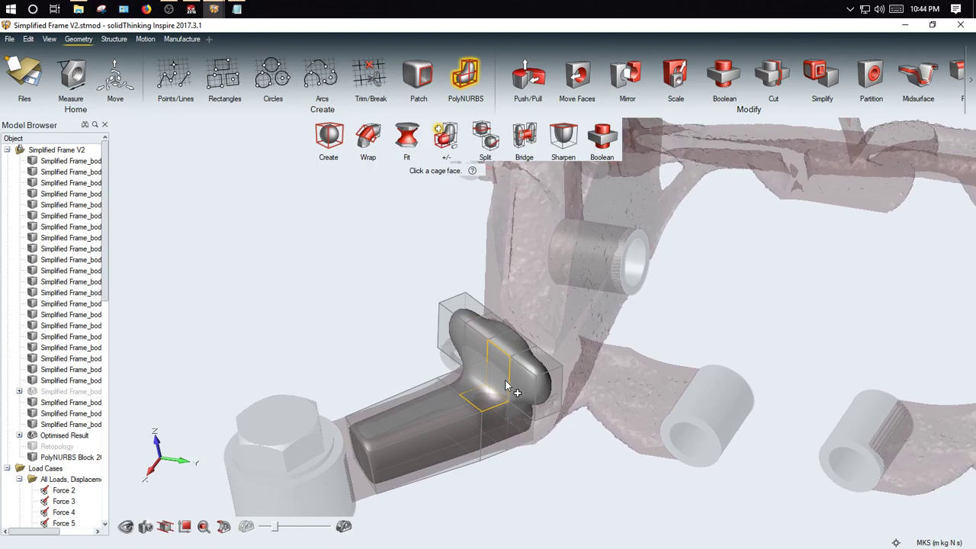
{"action": "middle_click_drag", "start_coordinate": [566, 398], "coordinate": [504, 417]}
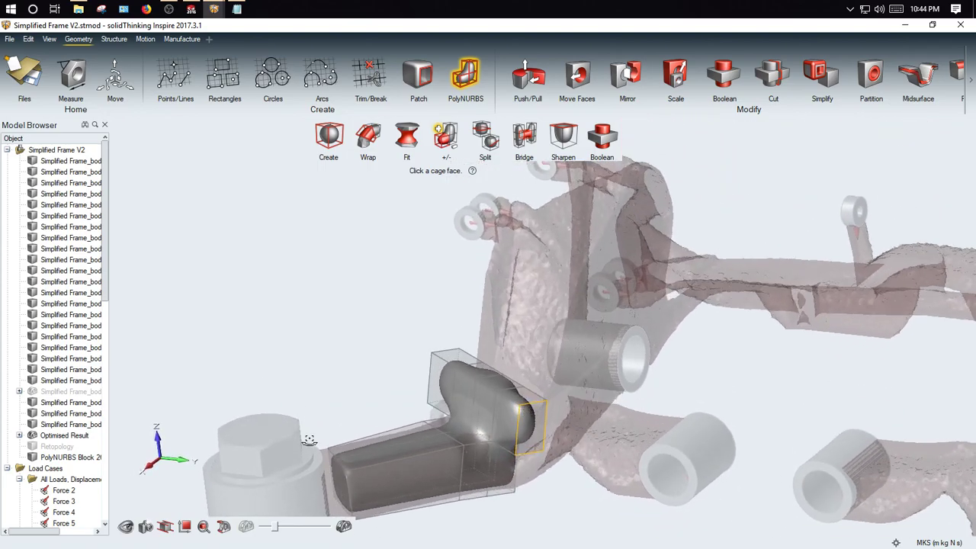
- Show the Retopology part in place of the new PolyNURBS block and examine its side brackets and rails over the Optimised Result
{"action": "left_click", "coordinate": [32, 458]}
{"action": "left_click", "coordinate": [32, 446]}
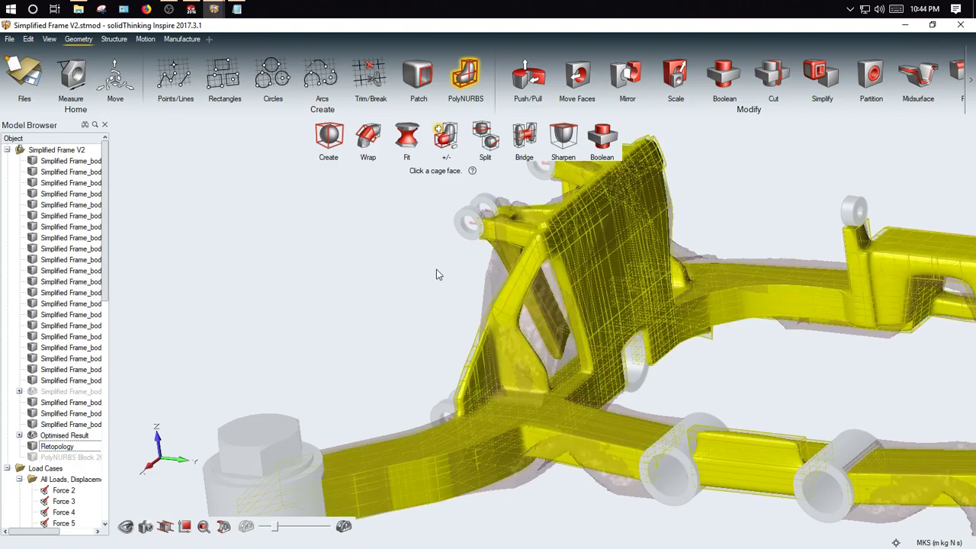
{"action": "middle_click_drag", "start_coordinate": [468, 328], "coordinate": [543, 326]}
{"action": "scroll", "coordinate": [494, 387], "scroll_direction": "up", "scroll_amount": 8}
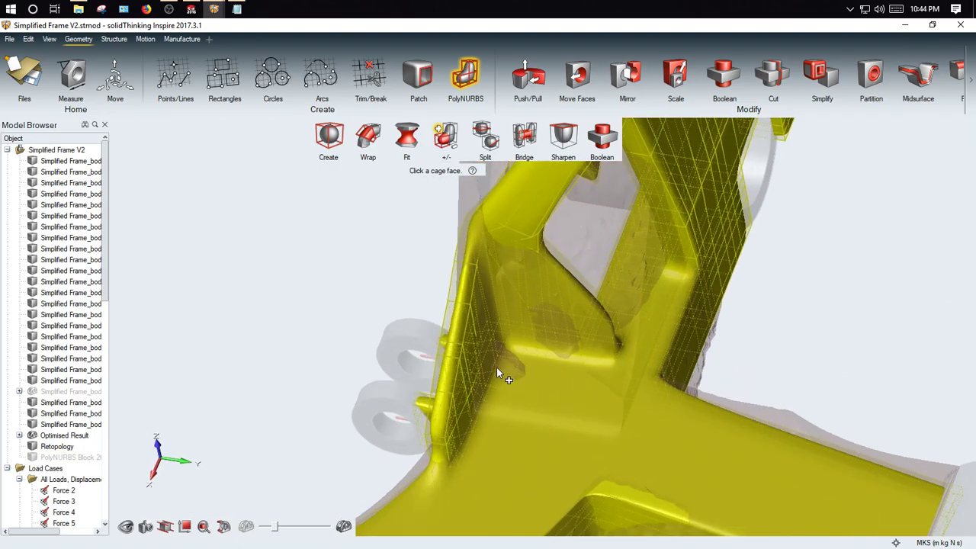
{"action": "middle_click_drag", "start_coordinate": [470, 340], "coordinate": [393, 334]}
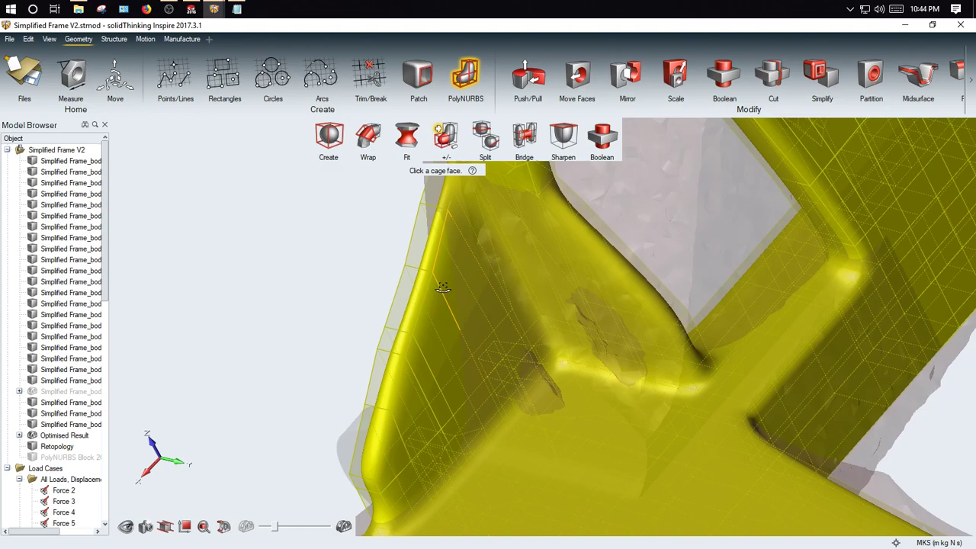
{"action": "scroll", "coordinate": [453, 335], "scroll_direction": "down", "scroll_amount": 10}
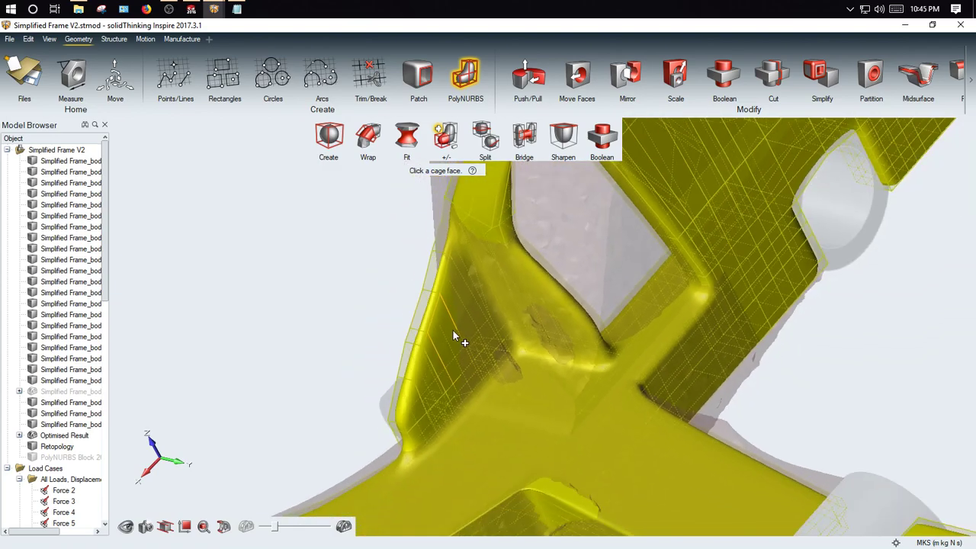
{"action": "middle_click_drag", "start_coordinate": [452, 336], "coordinate": [677, 331]}
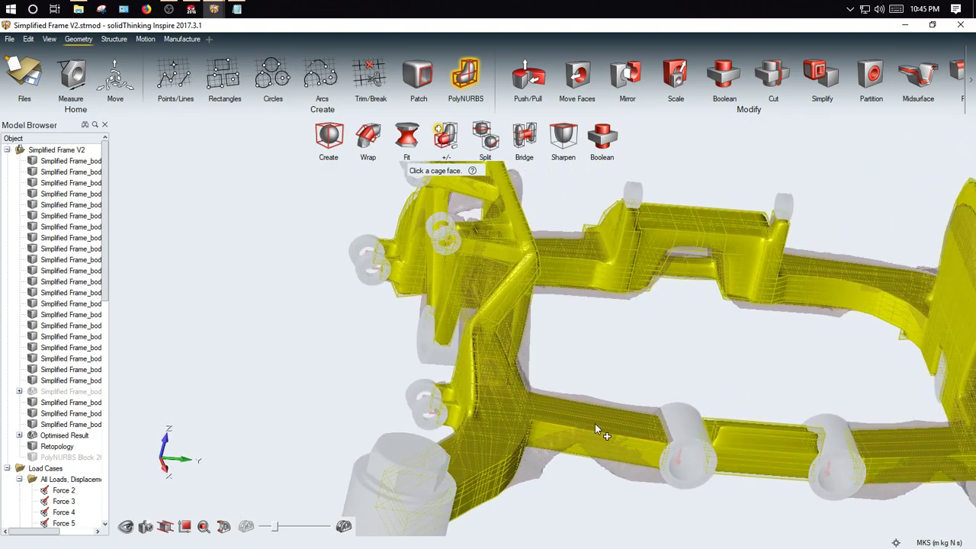
{"action": "middle_click_drag", "start_coordinate": [721, 436], "coordinate": [543, 389]}
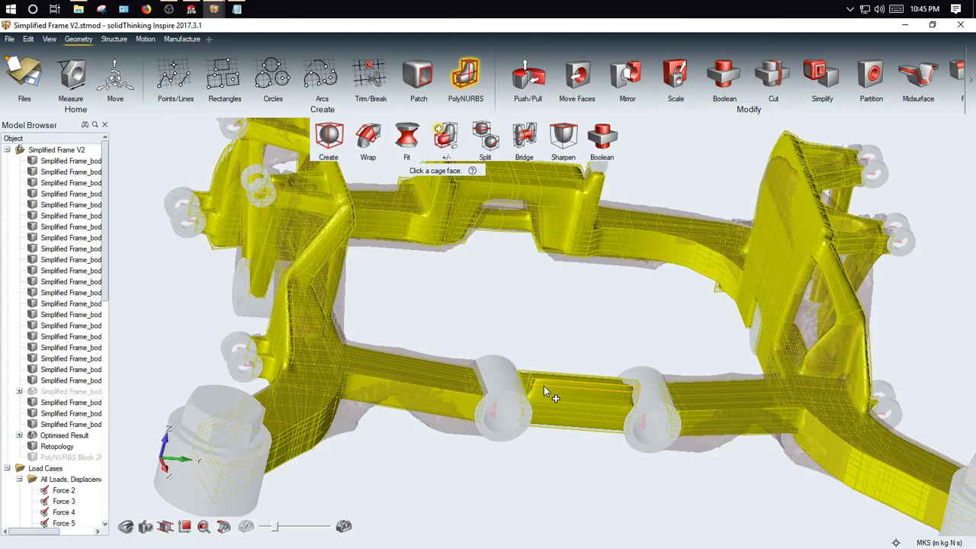
{"action": "middle_click_drag", "start_coordinate": [578, 428], "coordinate": [541, 388]}
{"action": "middle_click_drag", "start_coordinate": [605, 439], "coordinate": [489, 427]}
{"action": "middle_click_drag", "start_coordinate": [883, 353], "coordinate": [684, 375]}
{"action": "mouse_move", "coordinate": [658, 320]}
{"action": "right_mouse_down"}
{"action": "mouse_move", "coordinate": [603, 321]}
{"action": "mouse_move", "coordinate": [649, 317]}
{"action": "right_mouse_up"}
- Hide the Retopology part and the new PolyNURBS block, and exit the PolyNURBS tool
{"action": "left_click", "coordinate": [32, 447]}
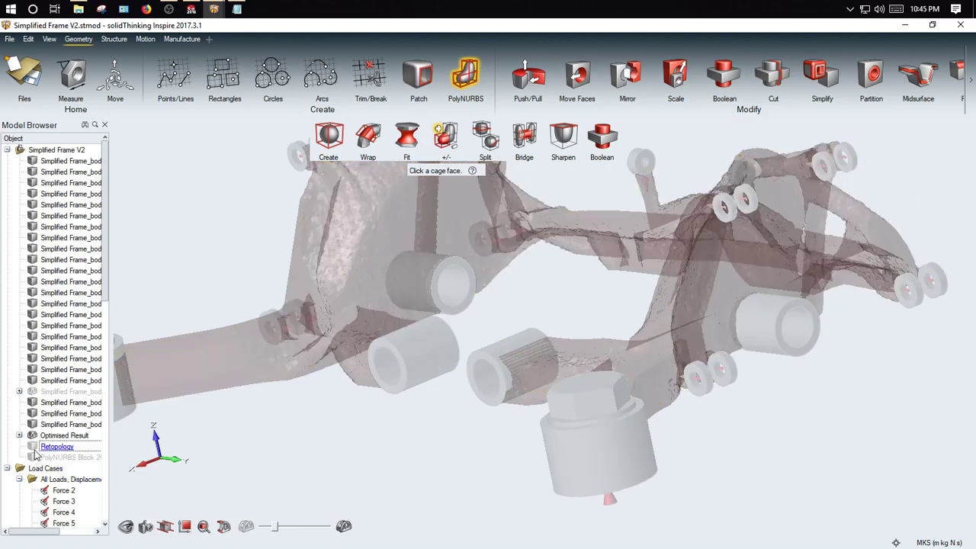
{"action": "left_click", "coordinate": [32, 457]}
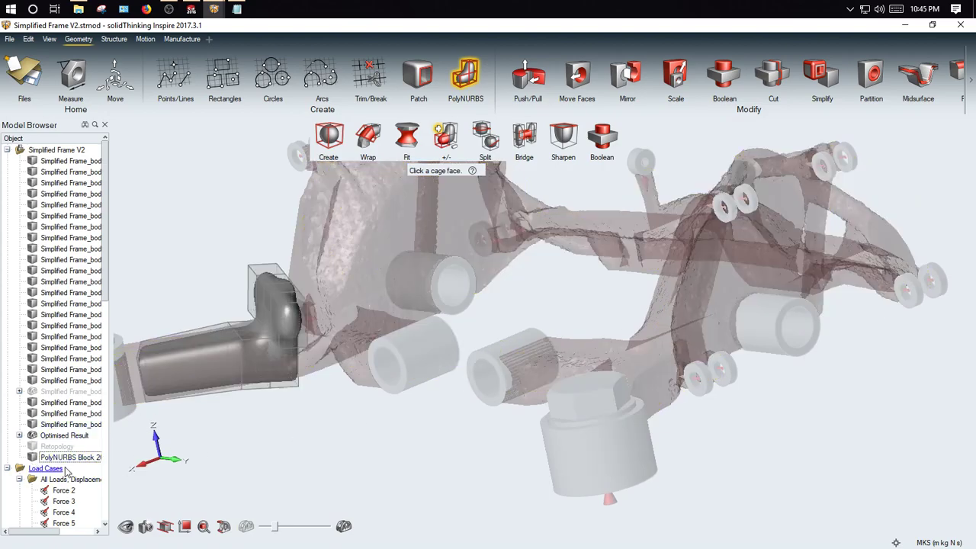
{"action": "left_click", "coordinate": [32, 457]}
{"action": "left_click", "coordinate": [467, 70]}
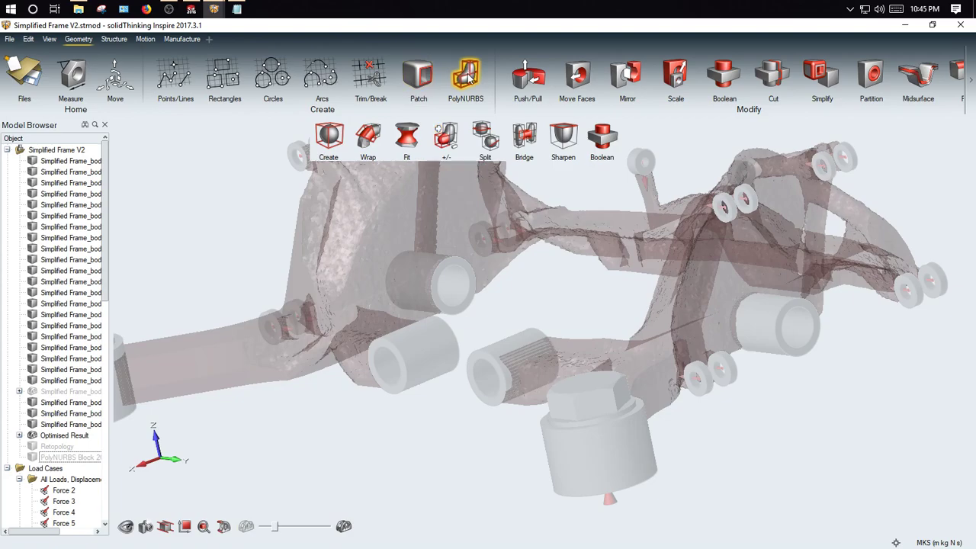
{"action": "key", "text": "Escape"}
{"action": "scroll", "coordinate": [465, 329], "scroll_direction": "down", "scroll_amount": 3}
{"action": "middle_click_drag", "start_coordinate": [433, 327], "coordinate": [842, 309]}
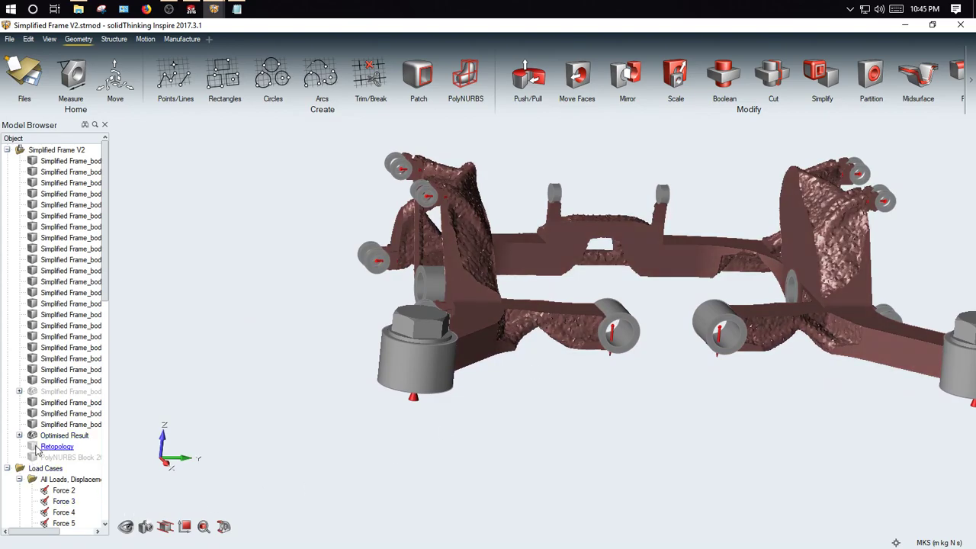
- Show the Retopology part and hide the Optimised Result
{"action": "left_click", "coordinate": [34, 448]}
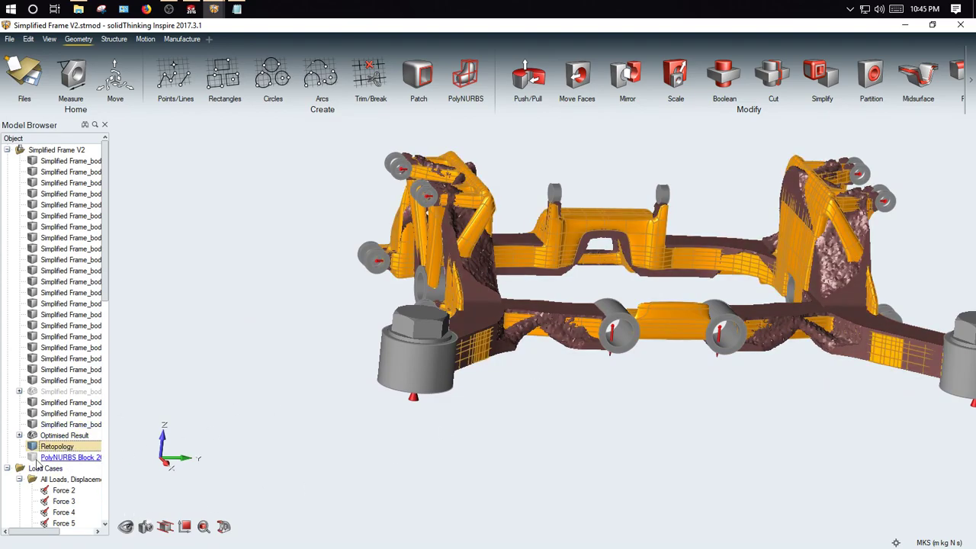
{"action": "left_click", "coordinate": [32, 436]}
{"action": "right_click_drag", "start_coordinate": [476, 334], "coordinate": [427, 358]}
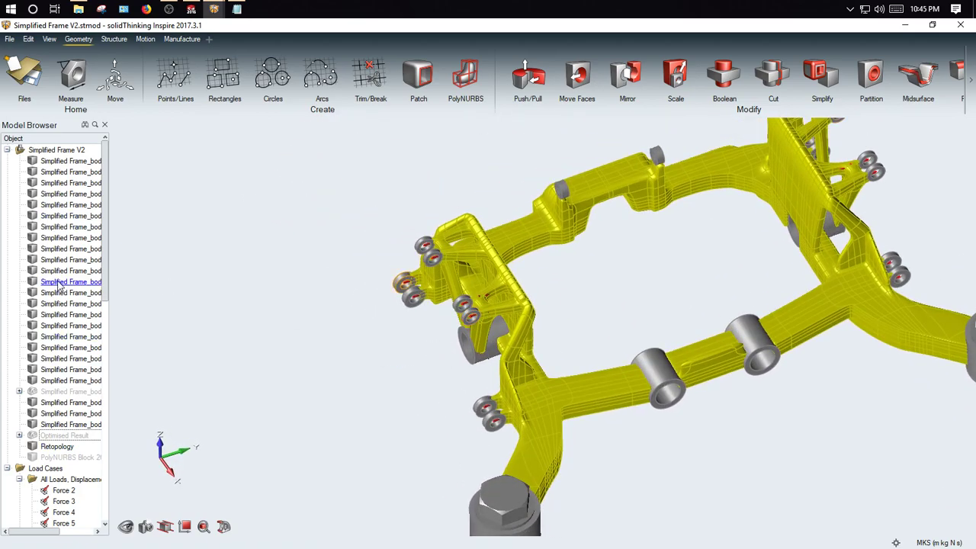
- Widen the Model Browser to reveal the part masses and assign Aluminum (6061-T6) to the Simplified Frame V2 assembly
{"action": "left_click_drag", "start_coordinate": [105, 260], "coordinate": [176, 244]}
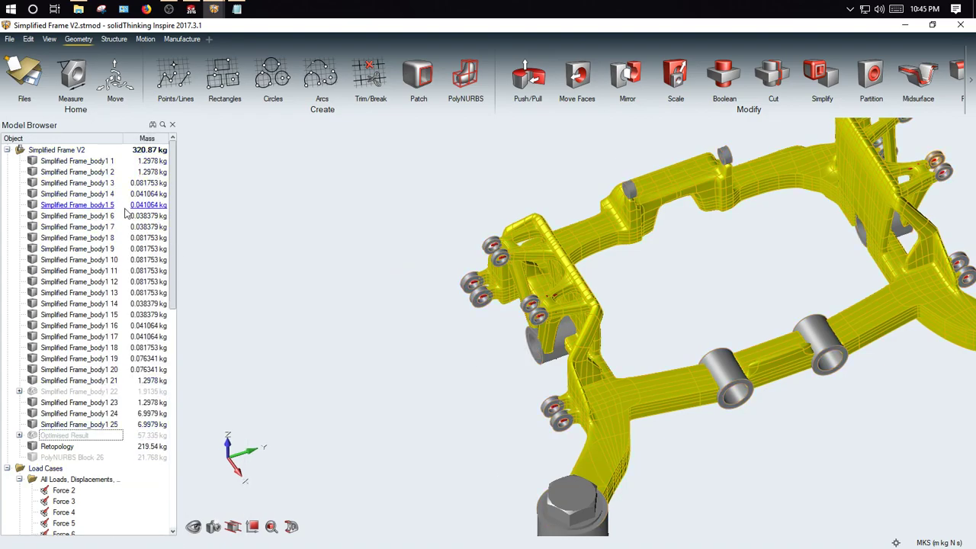
{"action": "left_click", "coordinate": [64, 156]}
{"action": "right_click", "coordinate": [64, 155]}
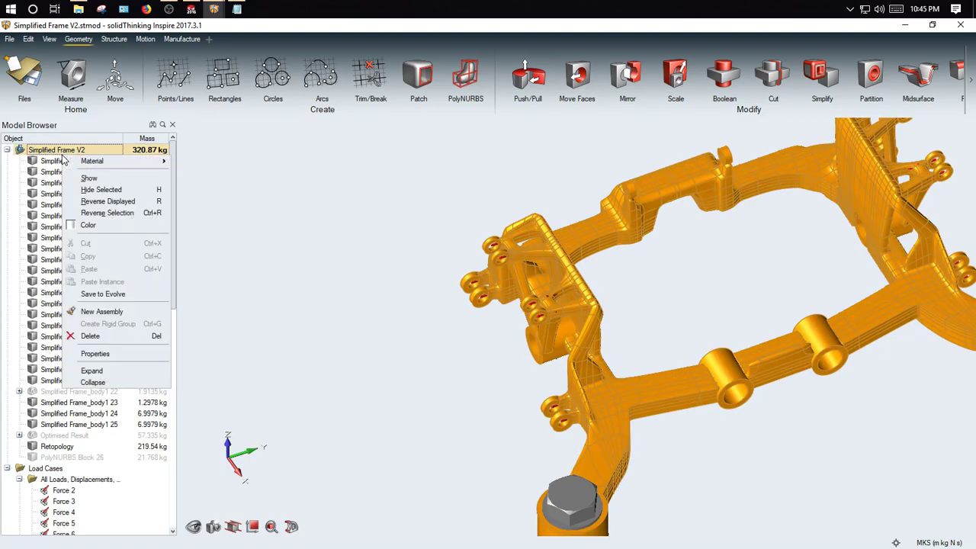
{"action": "right_click", "coordinate": [51, 148]}
{"action": "mouse_move", "coordinate": [97, 155]}
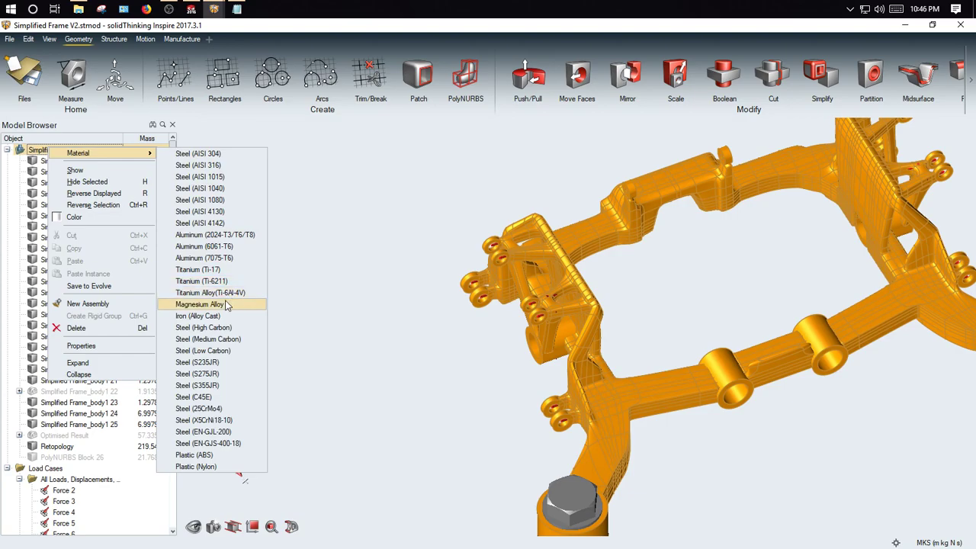
{"action": "left_click", "coordinate": [233, 247]}
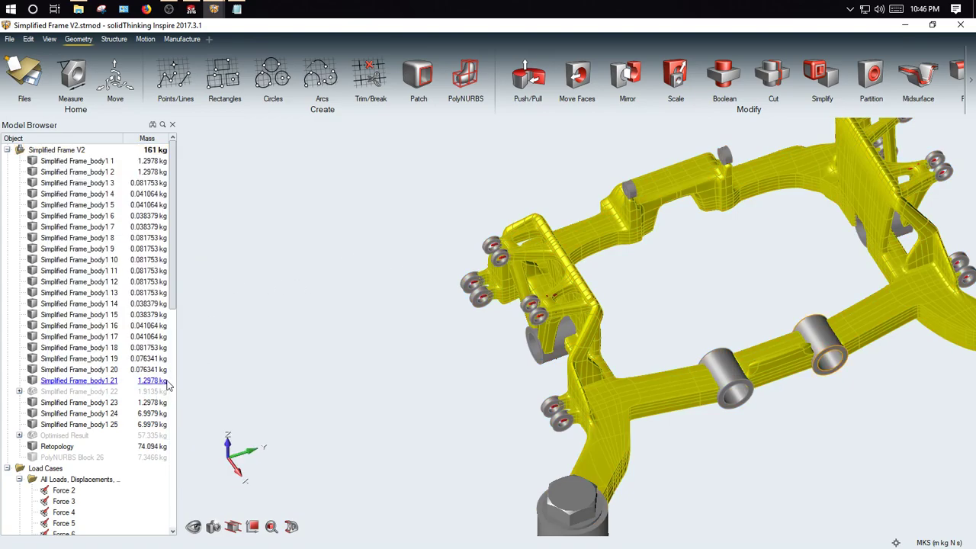
- Select the Retopology part to check its mass and view the complete frame
{"action": "left_click", "coordinate": [55, 448]}
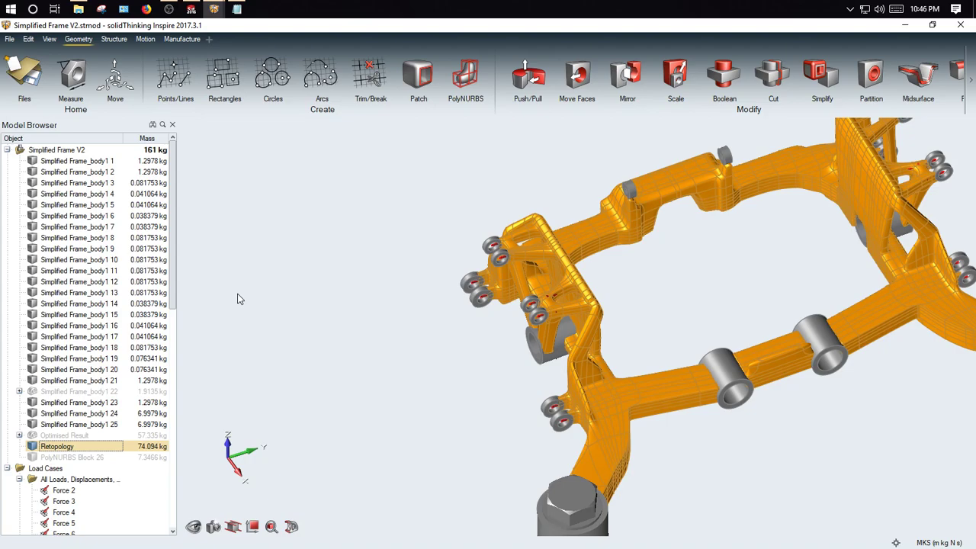
{"action": "scroll", "coordinate": [663, 360], "scroll_direction": "down", "scroll_amount": 2}
{"action": "scroll", "coordinate": [662, 361], "scroll_direction": "up", "scroll_amount": 1}
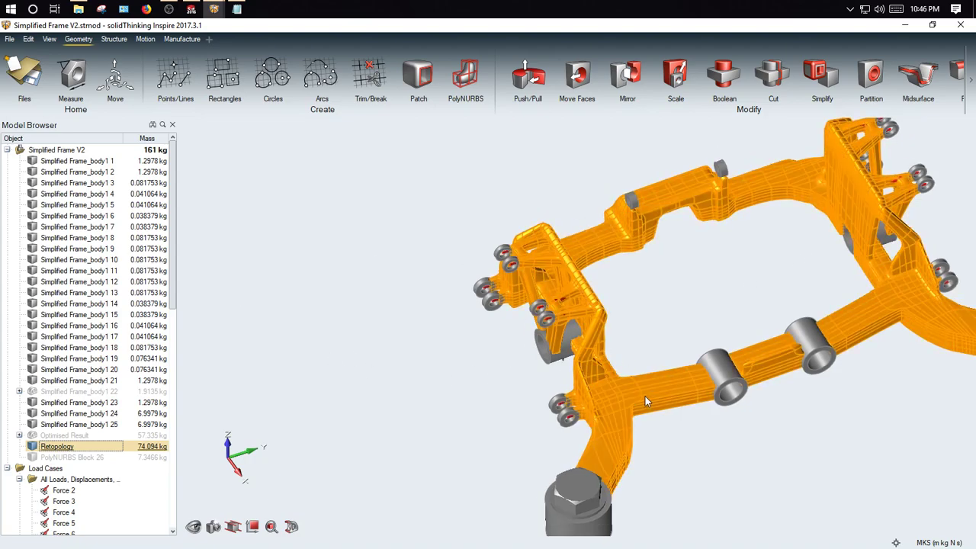
{"action": "middle_click_drag", "start_coordinate": [647, 401], "coordinate": [518, 374]}
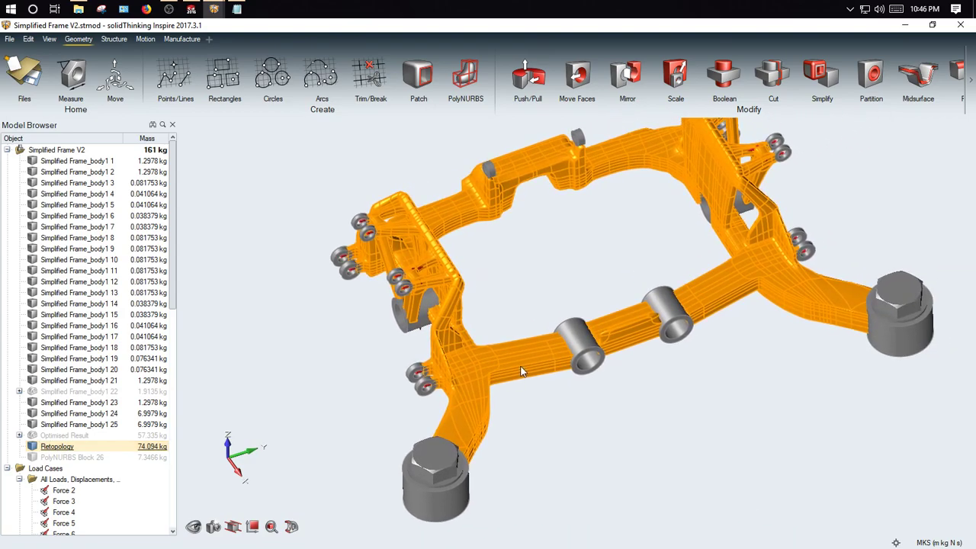
{"action": "right_click_drag", "start_coordinate": [533, 353], "coordinate": [515, 405]}
{"action": "mouse_move", "coordinate": [510, 425]}
{"action": "middle_mouse_down"}
{"action": "mouse_move", "coordinate": [508, 407]}
{"action": "mouse_move", "coordinate": [511, 421]}
{"action": "middle_mouse_up"}
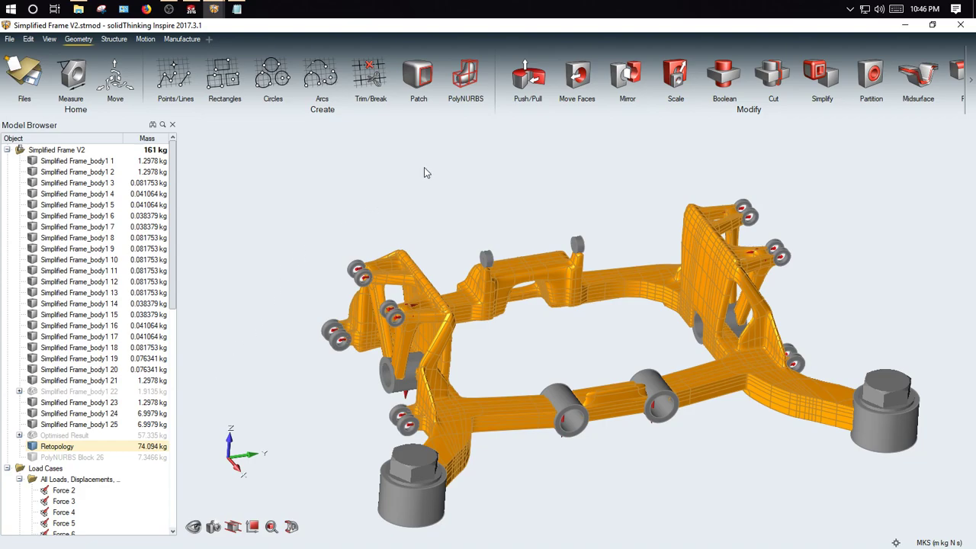
- Display the Retopology part's PolyNURBS cage and inspect the frame from above and from a low angle
{"action": "left_click", "coordinate": [465, 75]}
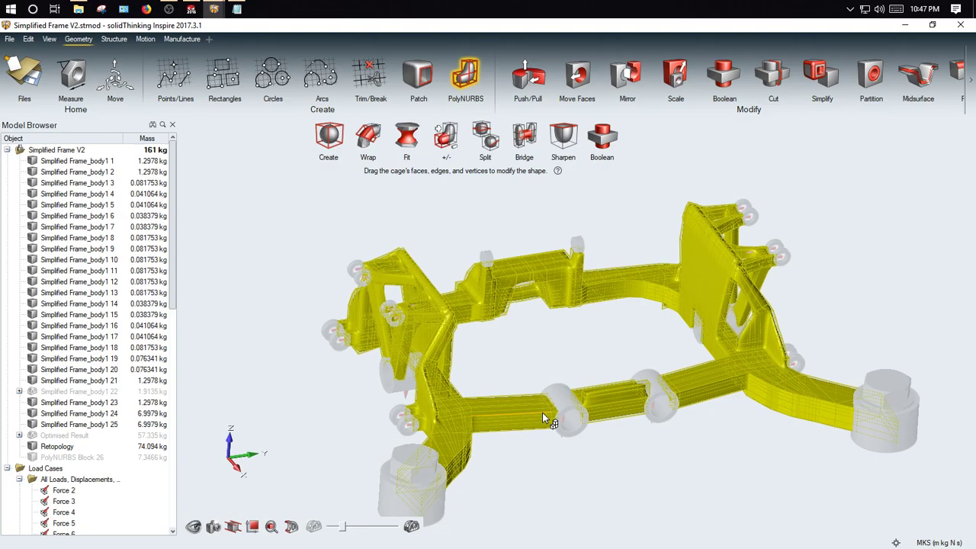
{"action": "right_click_drag", "start_coordinate": [565, 402], "coordinate": [542, 450]}
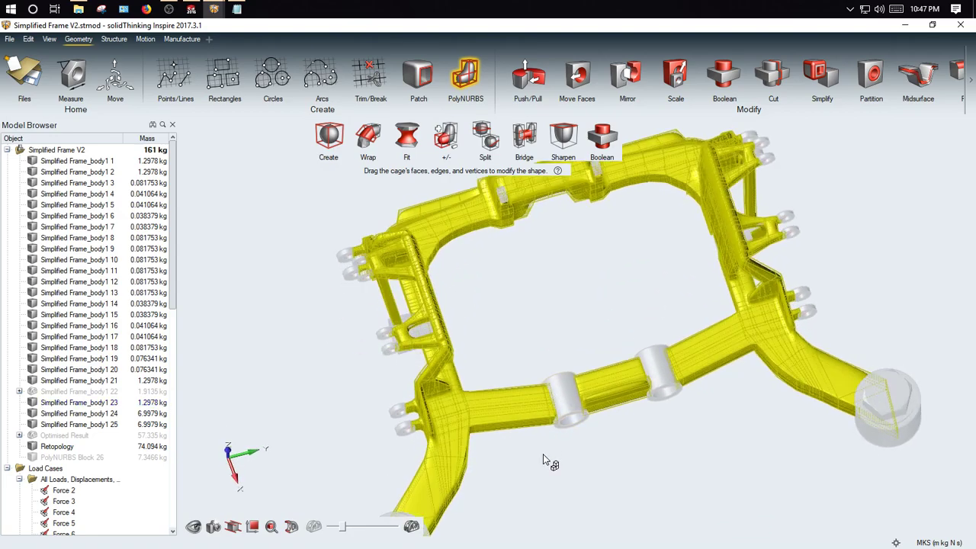
{"action": "right_click_drag", "start_coordinate": [513, 428], "coordinate": [498, 355]}
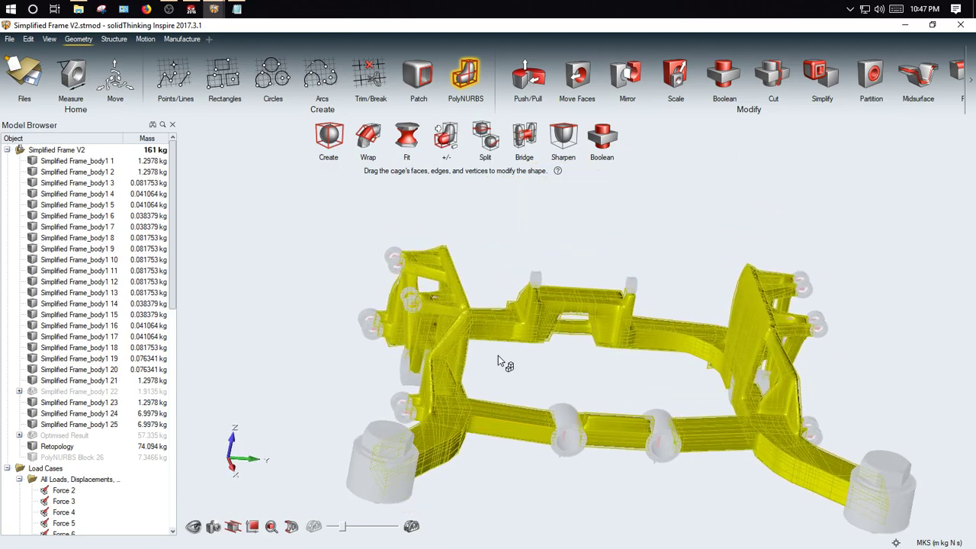